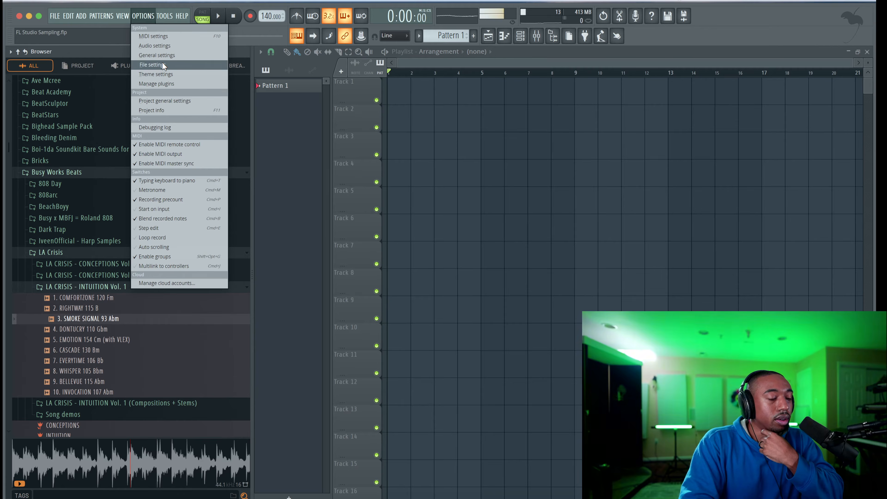
- Review the browser's extra search folders in the file settings, then check the browser by hiding and showing it
click(162, 61)
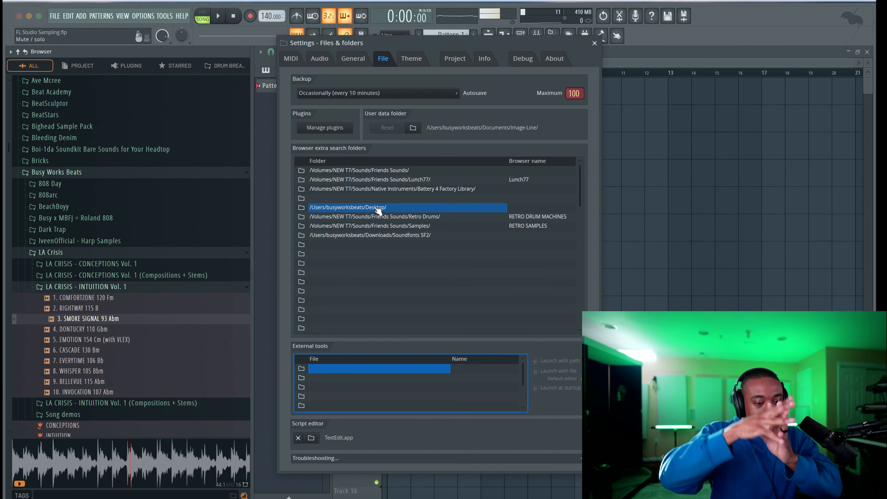
click(594, 43)
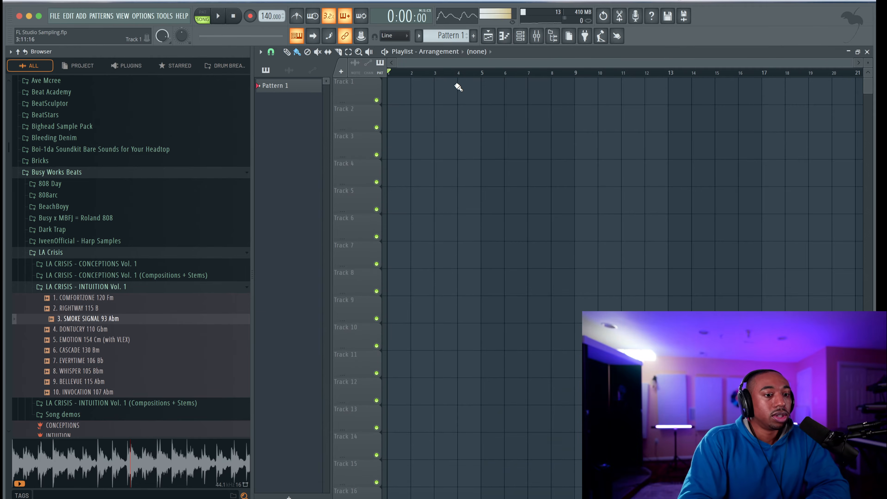
click(553, 36)
click(553, 35)
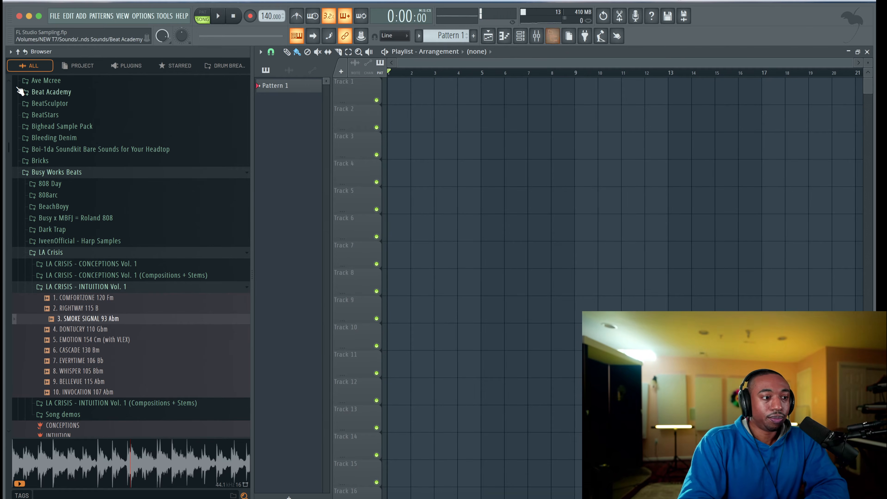
click(26, 54)
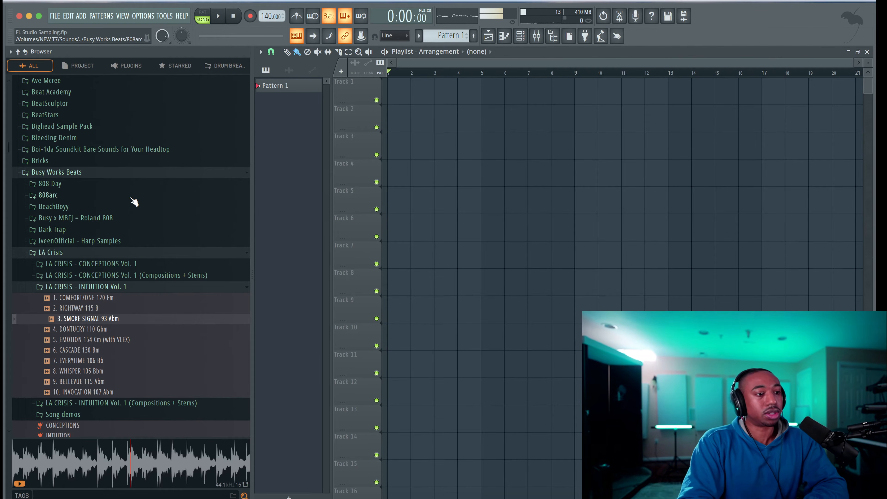
- Place the "3. SMOKE SIGNAL 93 Abm" sample from LA CRISIS - INTUITION Vol. 1 on Track 1, starting at bar 1
scroll(132, 192, down, 3)
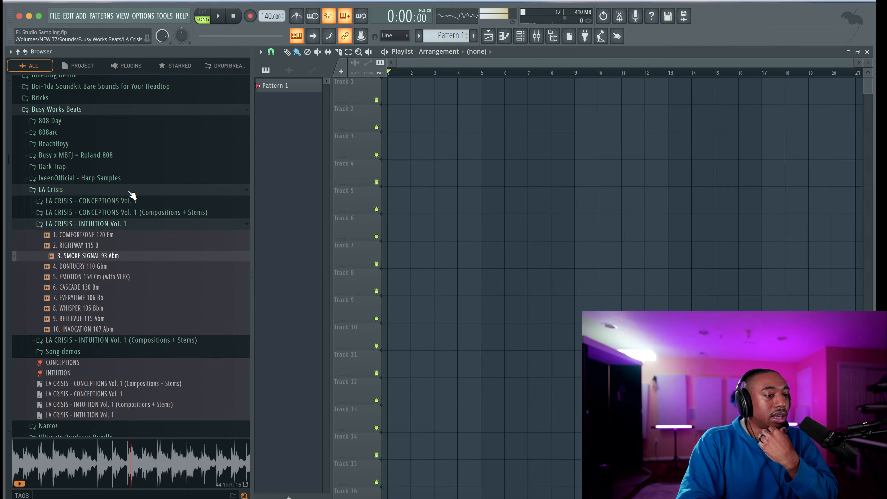
scroll(132, 194, down, 1)
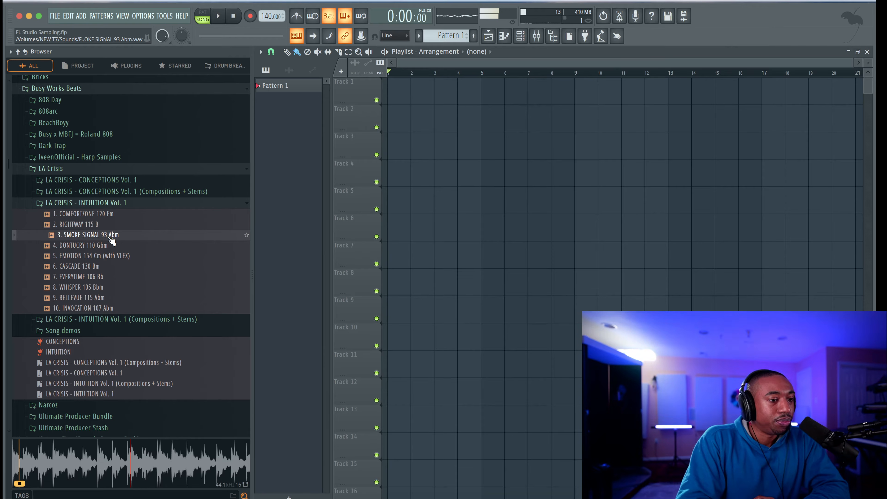
drag(111, 241, 422, 82)
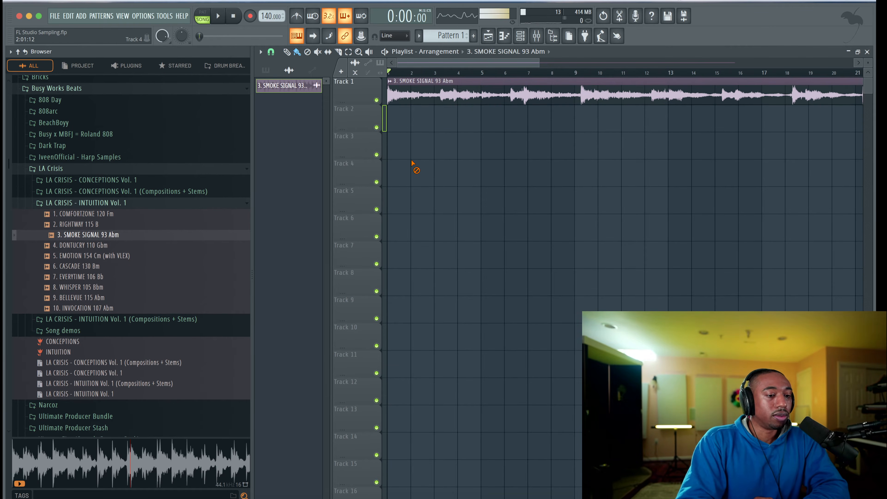
scroll(413, 165, down, 2)
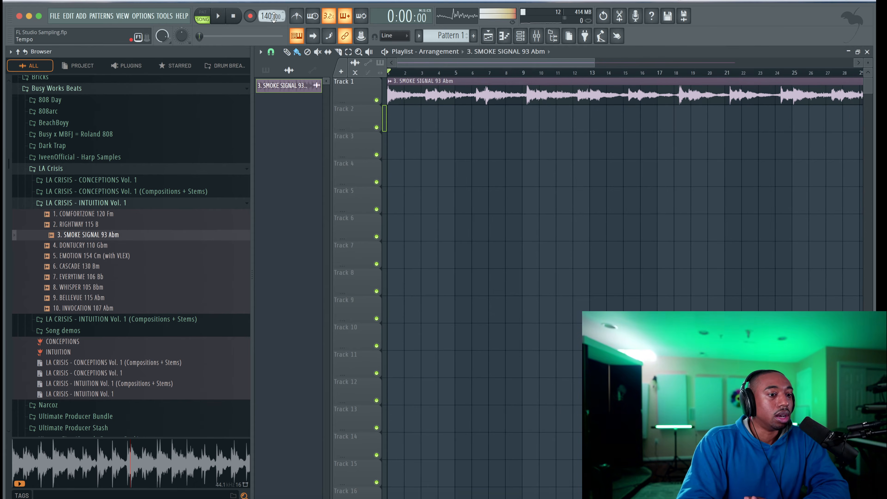
- Try the metronome on and off, and play the song briefly with the channel rack shown
click(299, 22)
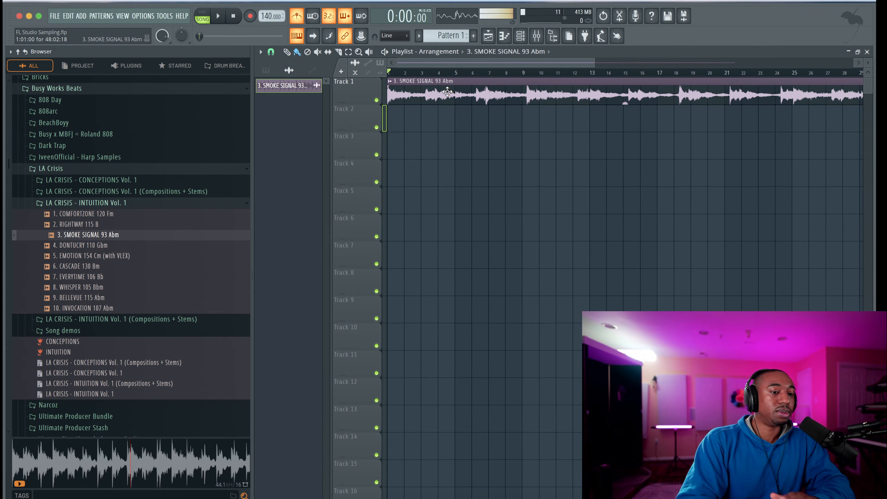
click(297, 16)
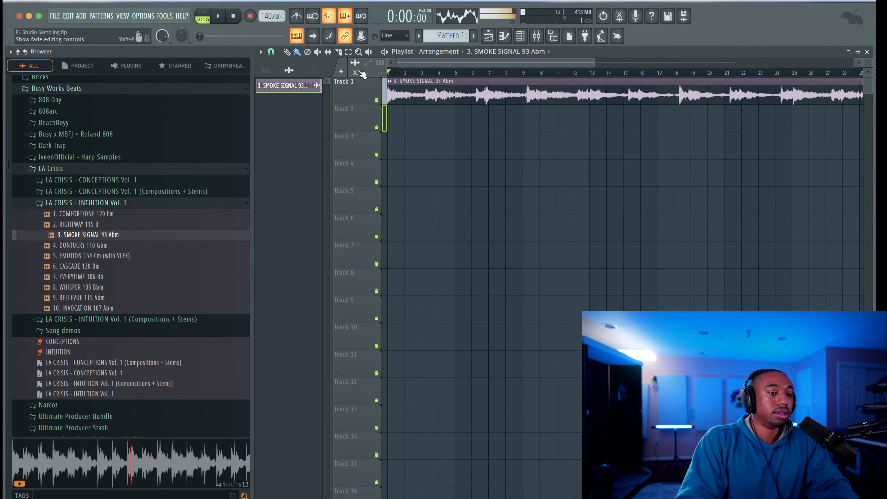
click(520, 36)
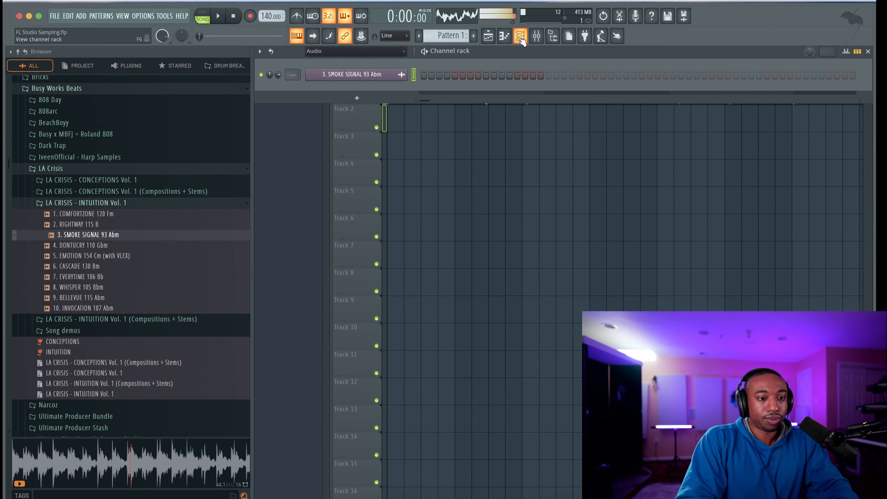
key(space)
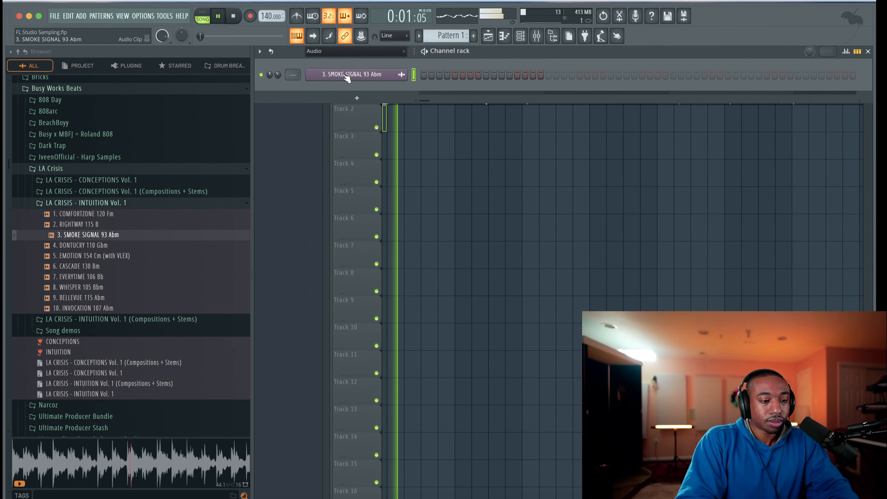
key(F6)
key(space)
- Open the tempo tapper for the project tempo
right_click(299, 16)
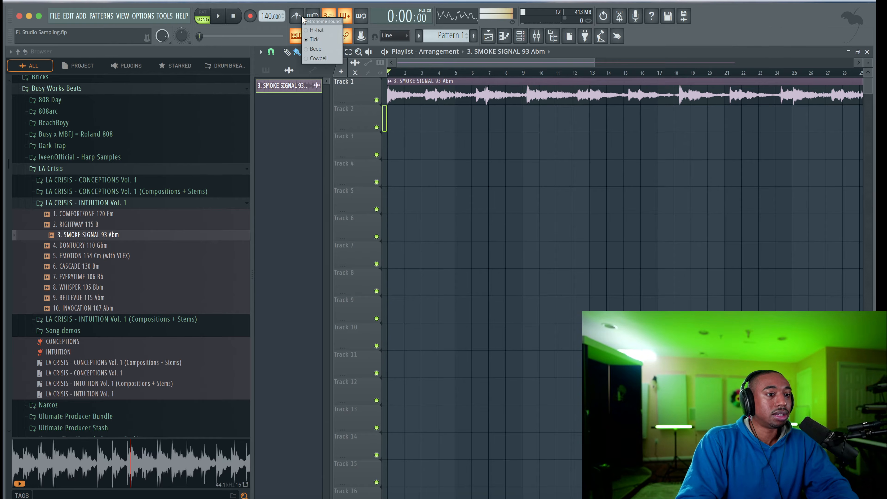
click(278, 18)
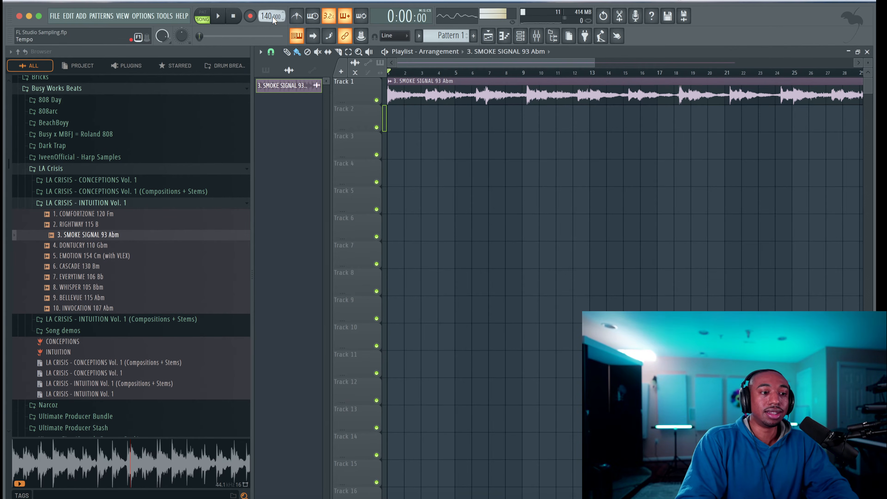
right_click(271, 17)
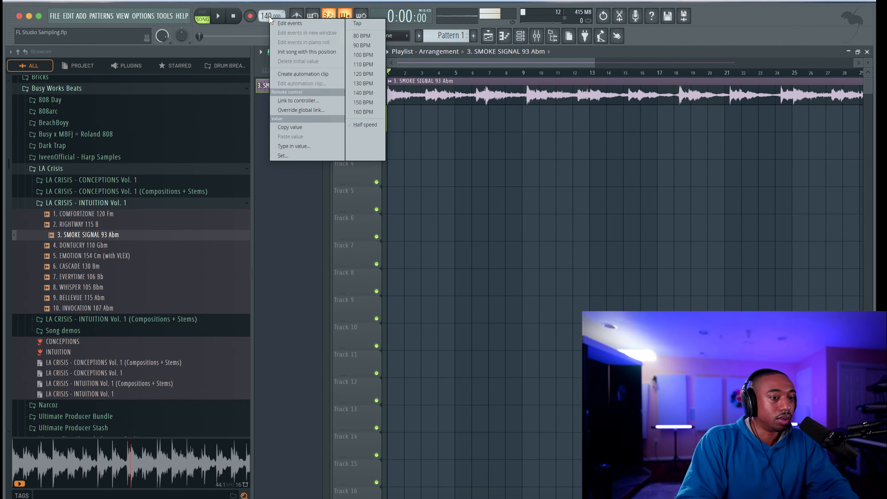
click(363, 23)
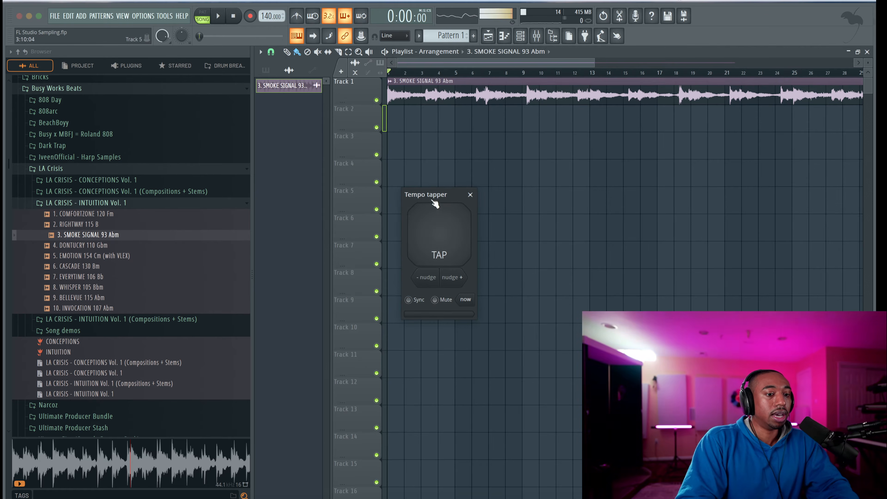
- Tap the tempo along with the playing sample to set the project to 93 BPM, and close the tempo tapper
key(space)
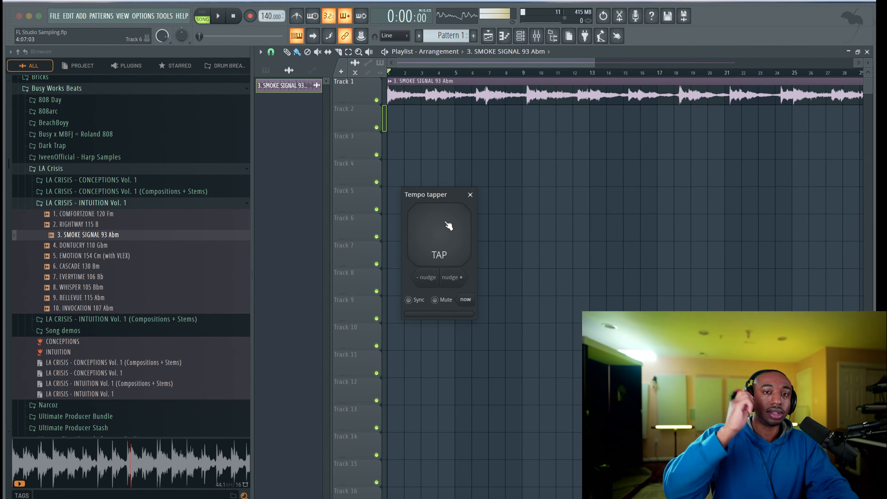
key(space)
click(449, 226)
click(448, 226)
click(448, 225)
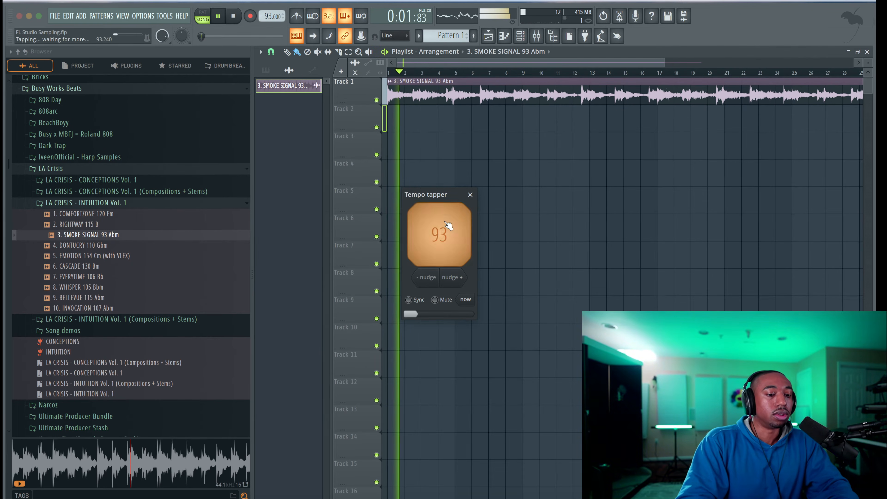
click(448, 225)
click(449, 225)
click(448, 225)
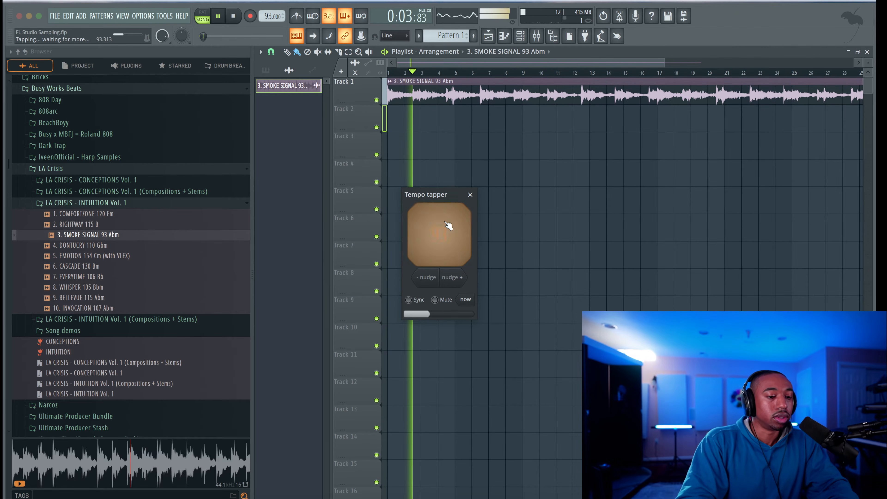
click(448, 226)
click(448, 226)
click(448, 225)
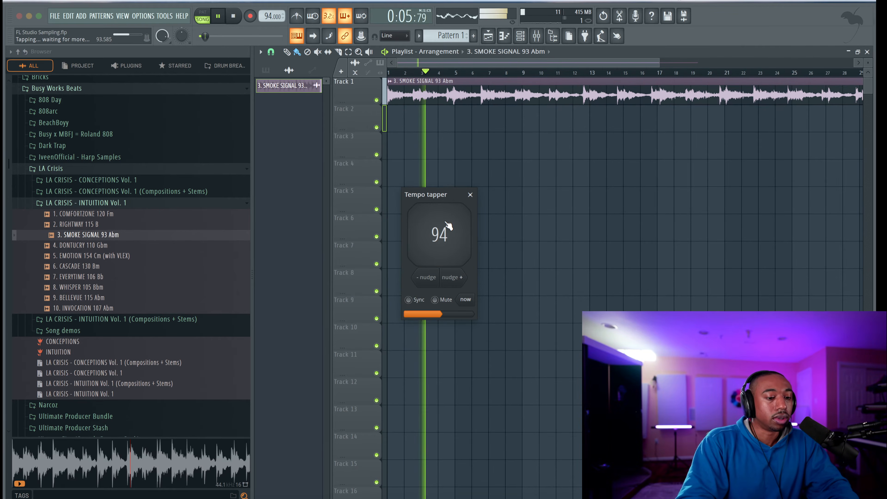
click(448, 225)
click(449, 225)
click(448, 226)
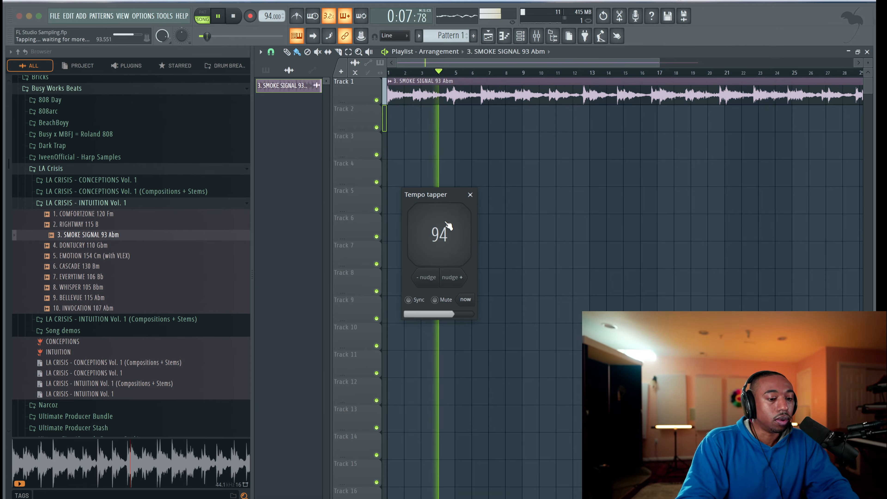
click(449, 225)
click(448, 226)
click(448, 225)
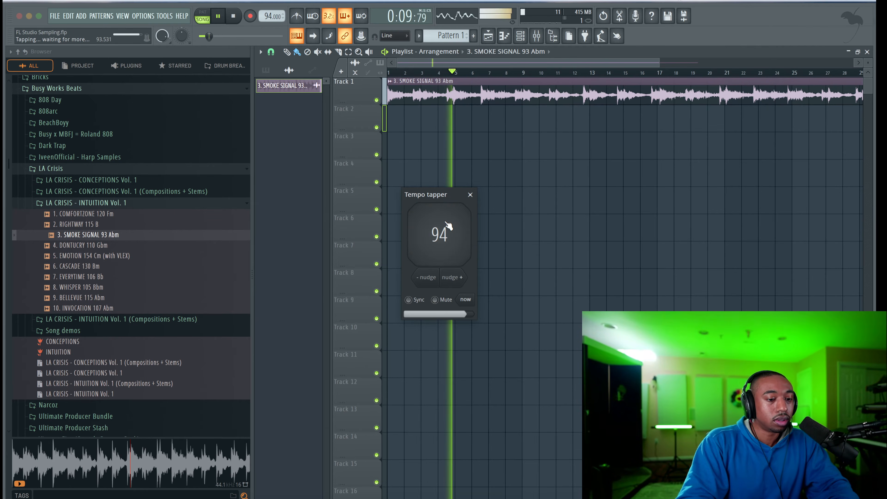
click(448, 225)
click(448, 226)
click(448, 225)
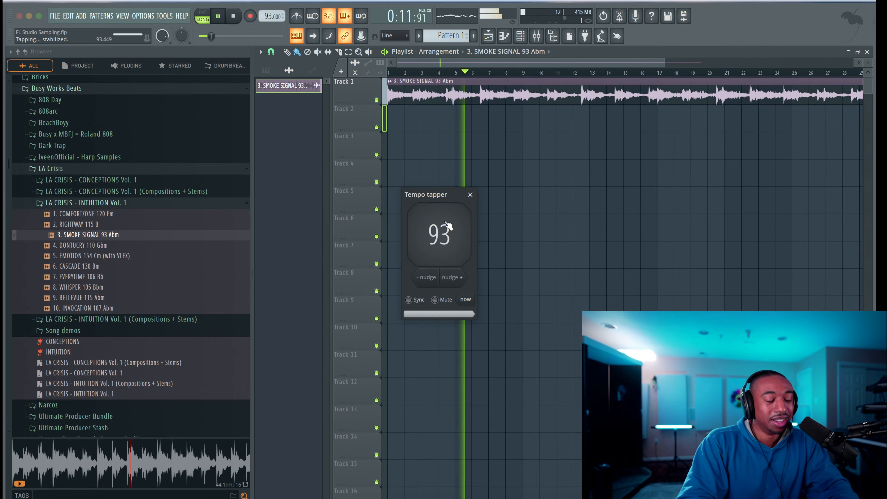
click(448, 226)
click(448, 226)
key(space)
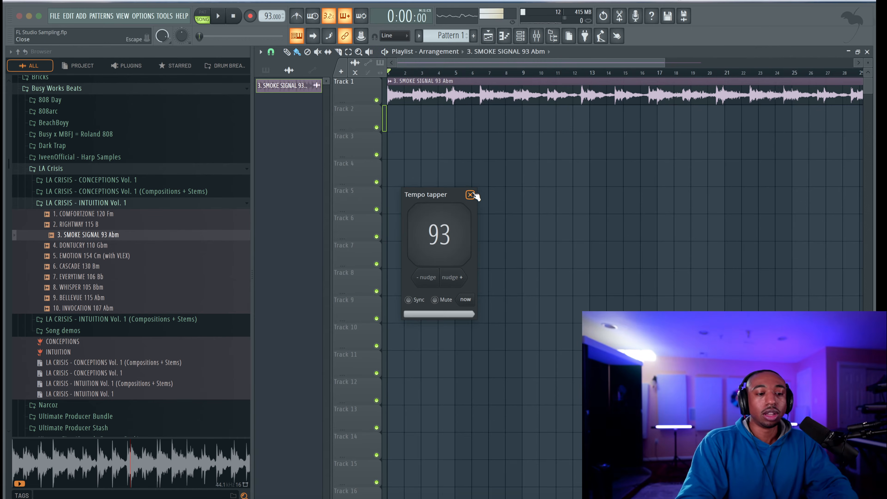
click(471, 194)
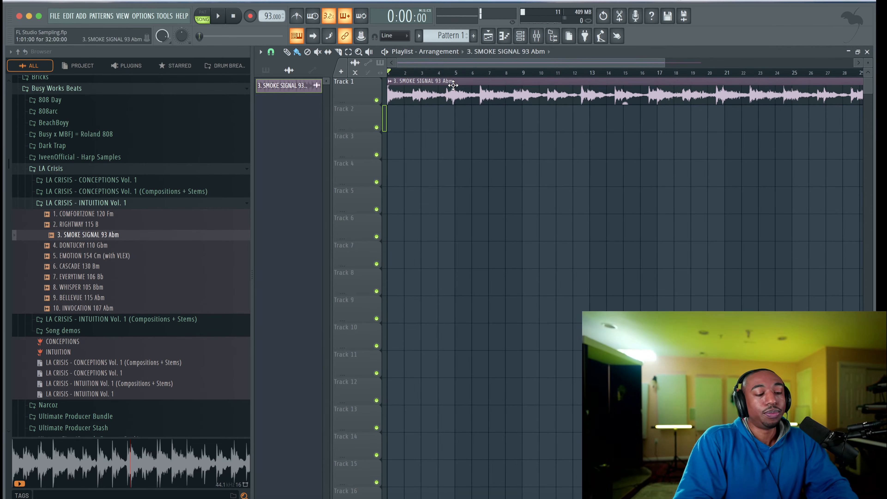
- Play the sample from bar 1 with the metronome on to check its timing against the grid
ctrl+scroll(429, 117, up, 5)
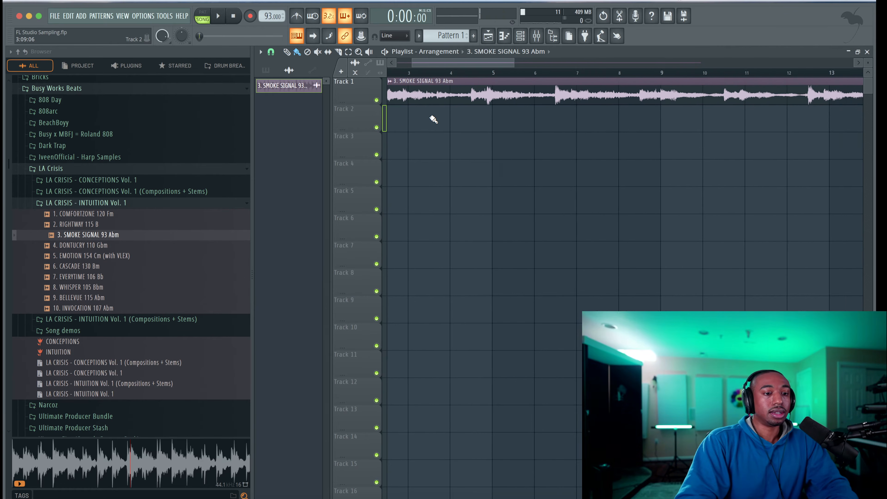
ctrl+scroll(433, 119, up, 2)
scroll(432, 119, left, 3)
ctrl+scroll(412, 110, down, 2)
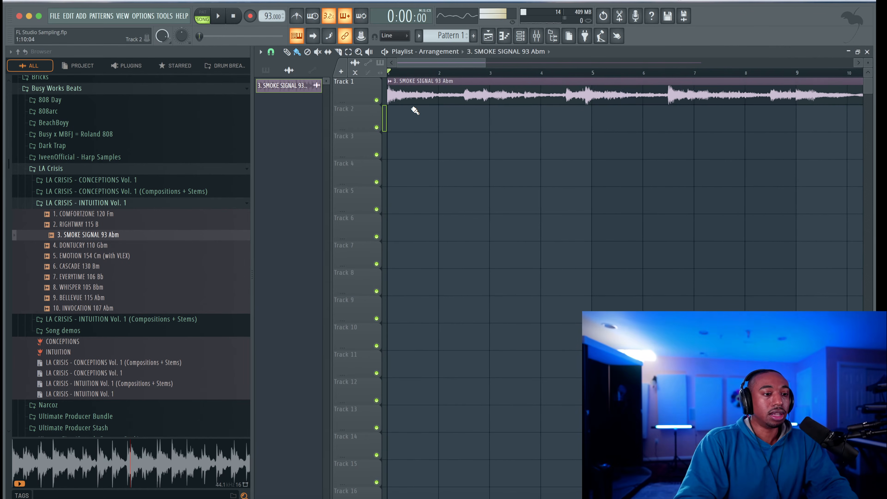
key(space)
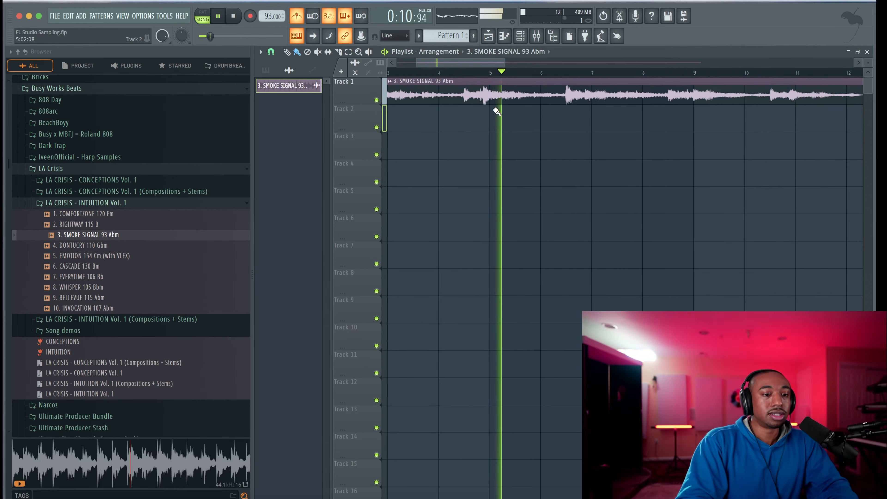
key(space)
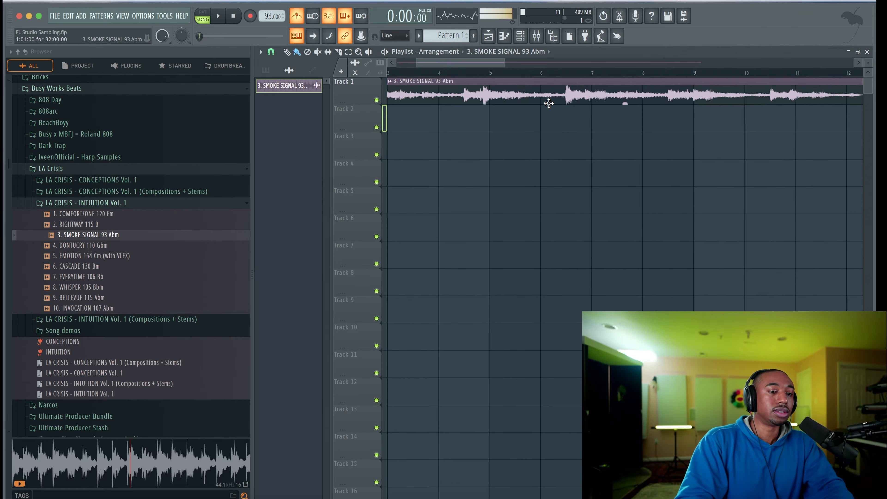
- Make Track 1 slightly taller and play the sample from just after bar 6 to check it against the metronome
scroll(417, 100, up, 2)
drag(365, 100, 348, 110)
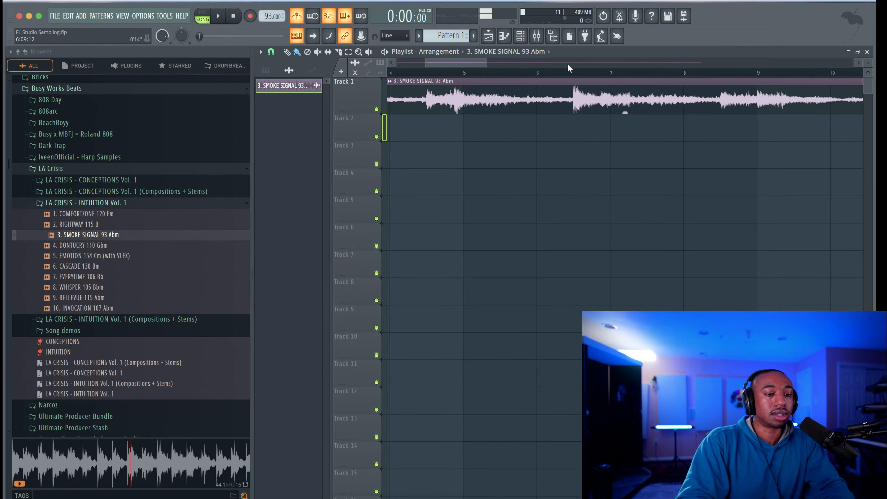
click(555, 70)
key(space)
scroll(631, 164, down, 2)
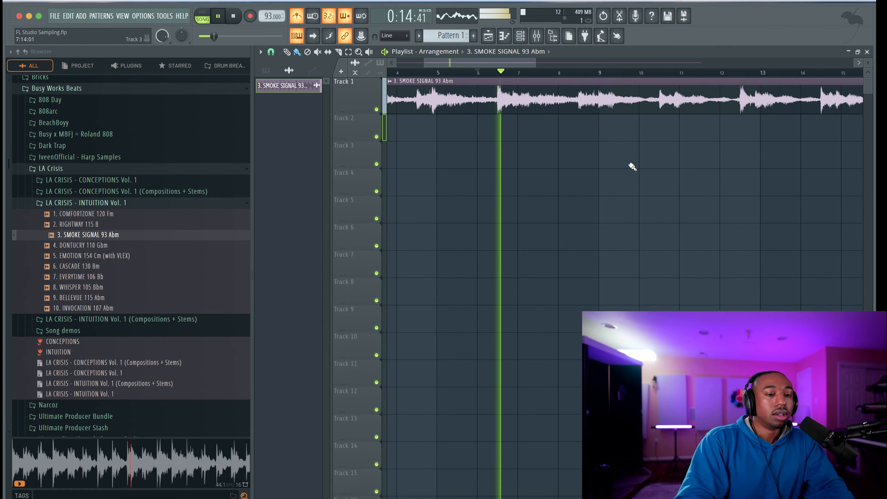
scroll(630, 163, up, 2)
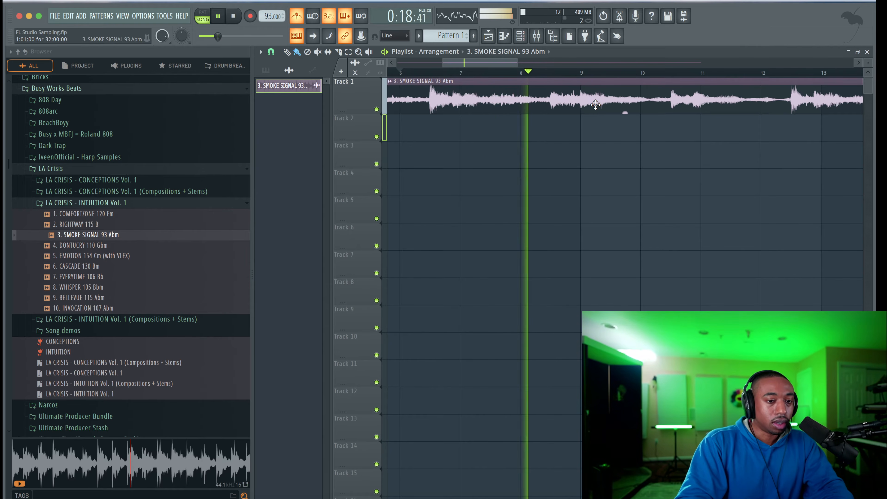
scroll(589, 105, up, 2)
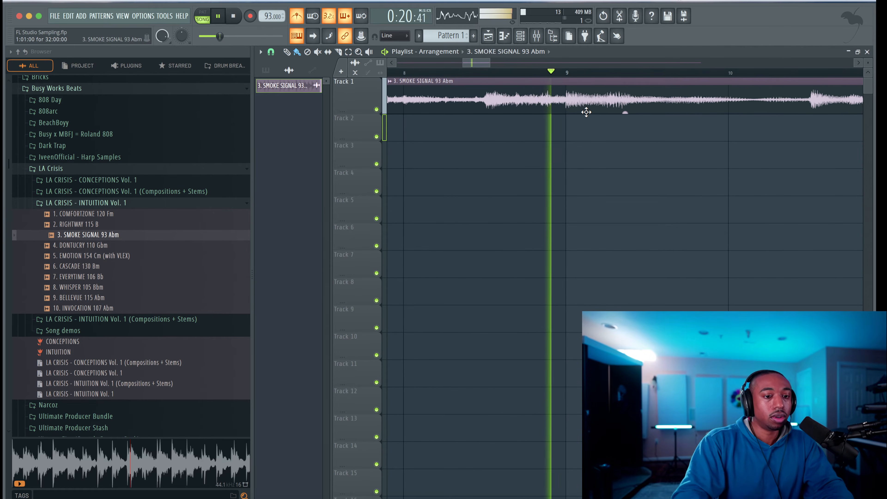
key(space)
- Make Track 1 considerably taller and examine how the sample's waveform lines up with the grid line at bar 9
drag(366, 109, 362, 149)
scroll(590, 129, up, 1)
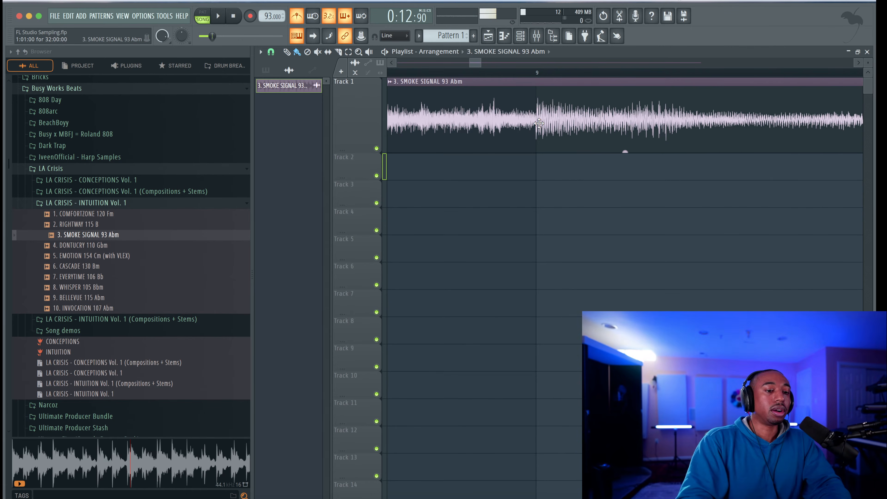
scroll(539, 109, down, 2)
scroll(538, 109, up, 3)
scroll(539, 108, down, 5)
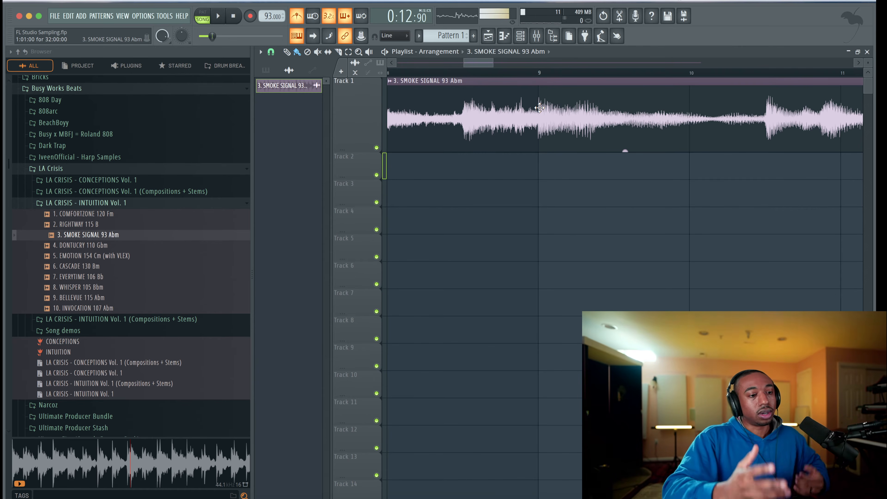
- Try a project tempo of 94 BPM to compare the sample with the grid line at bar 9, and return it to 93 BPM
scroll(539, 108, up, 3)
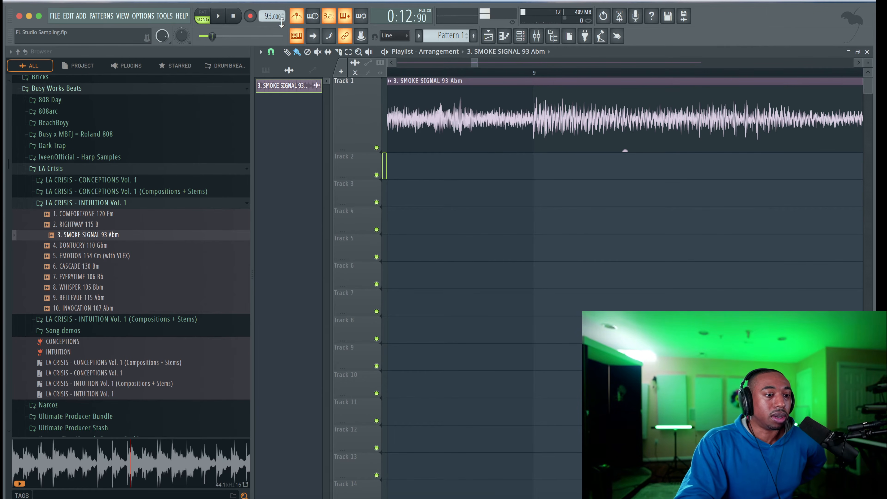
scroll(271, 16, up, 1)
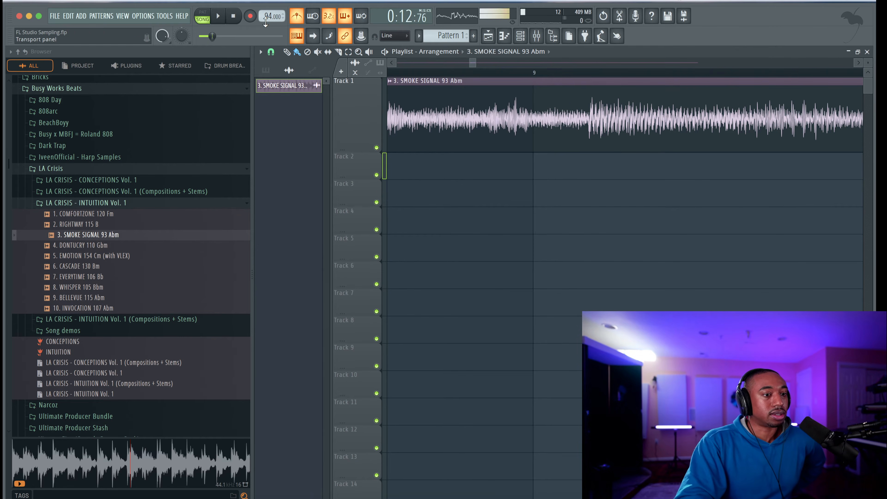
scroll(271, 15, down, 1)
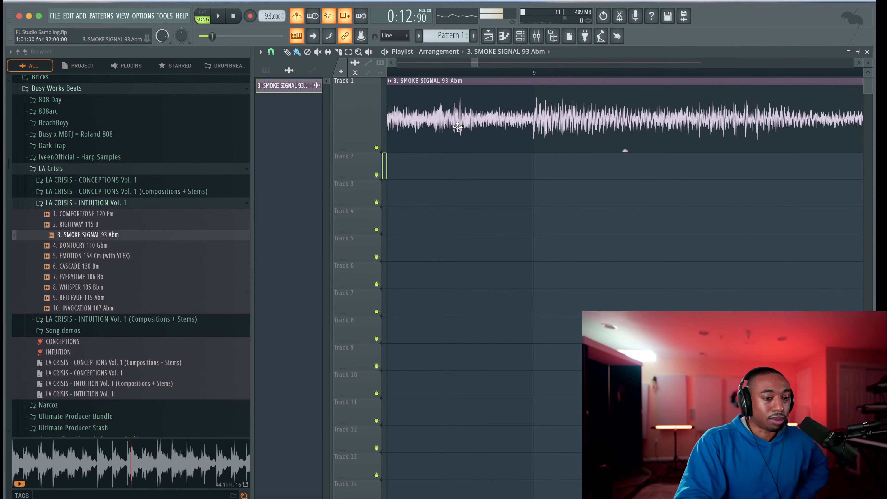
- Reduce Track 1's height and reset the playback position to the start of the song
scroll(625, 148, down, 3)
scroll(554, 199, down, 5)
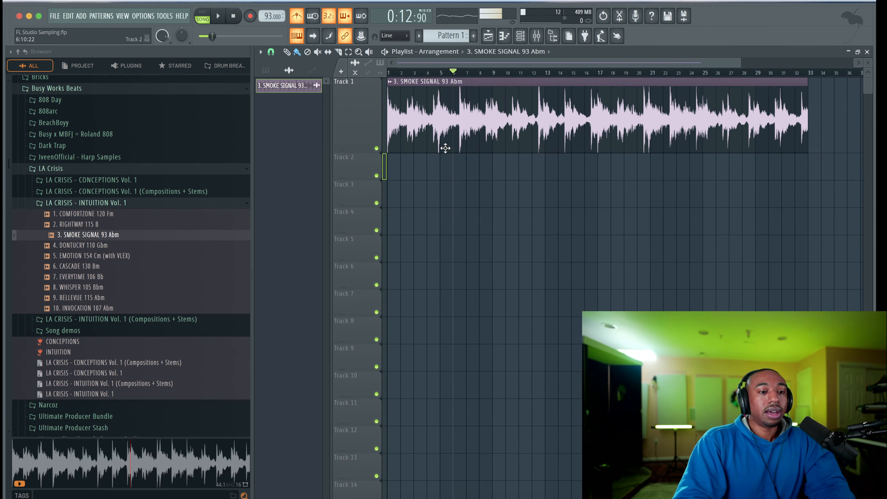
drag(376, 154, 362, 123)
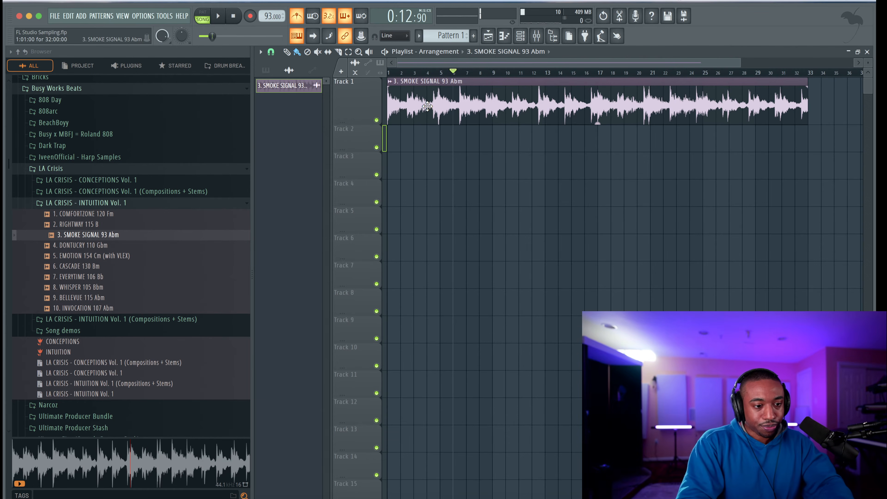
scroll(427, 106, up, 3)
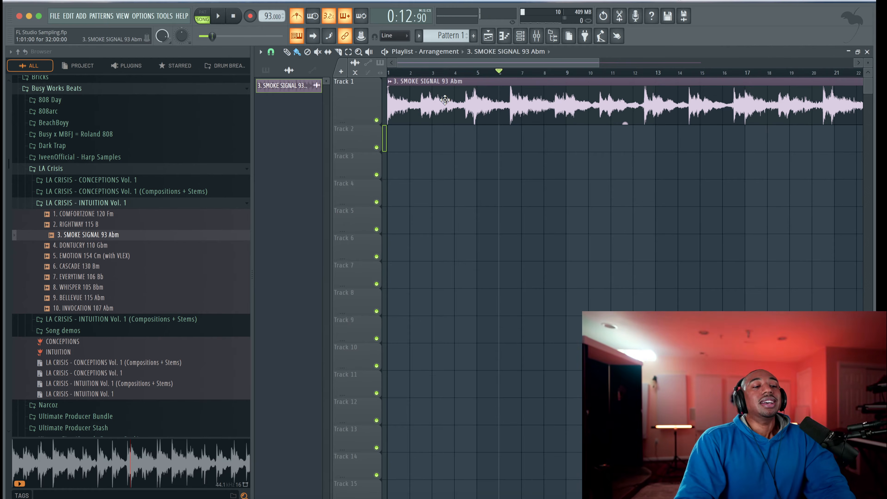
click(239, 21)
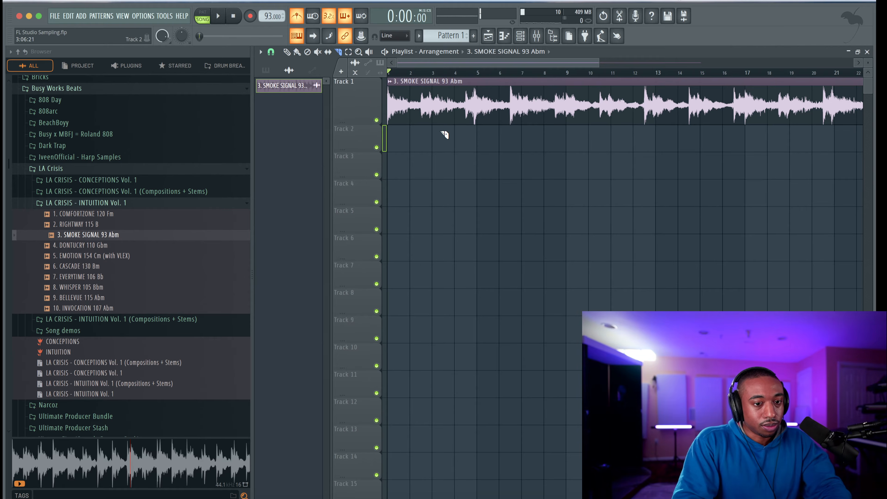
- Examine the sample's waveform around the grid line at bar 5 and play its opening from bar 1
scroll(491, 139, up, 3)
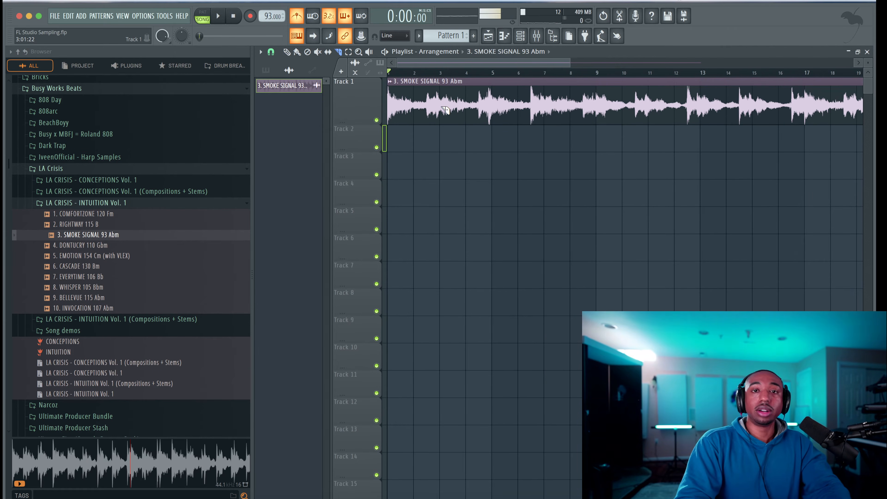
scroll(445, 110, up, 5)
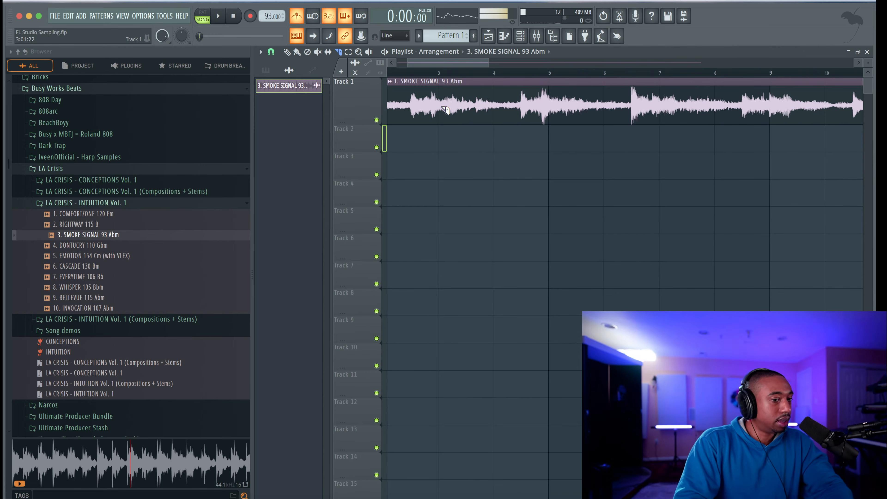
scroll(445, 110, left, 2)
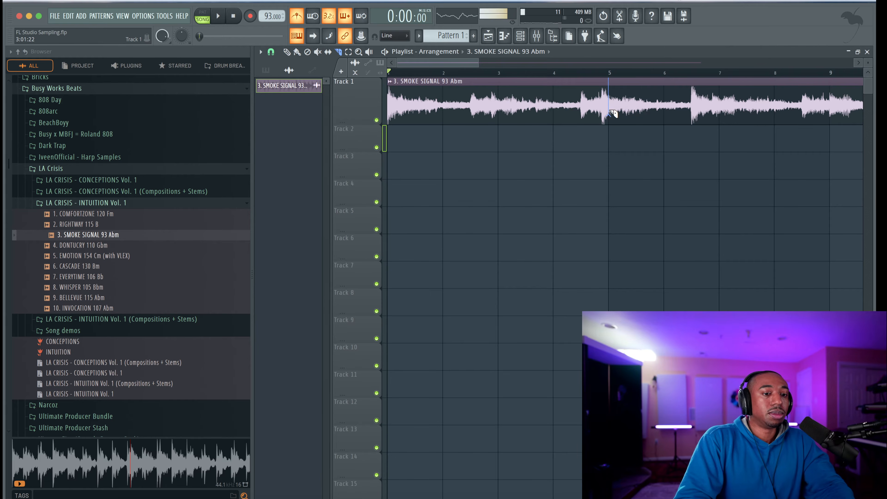
scroll(617, 80, up, 5)
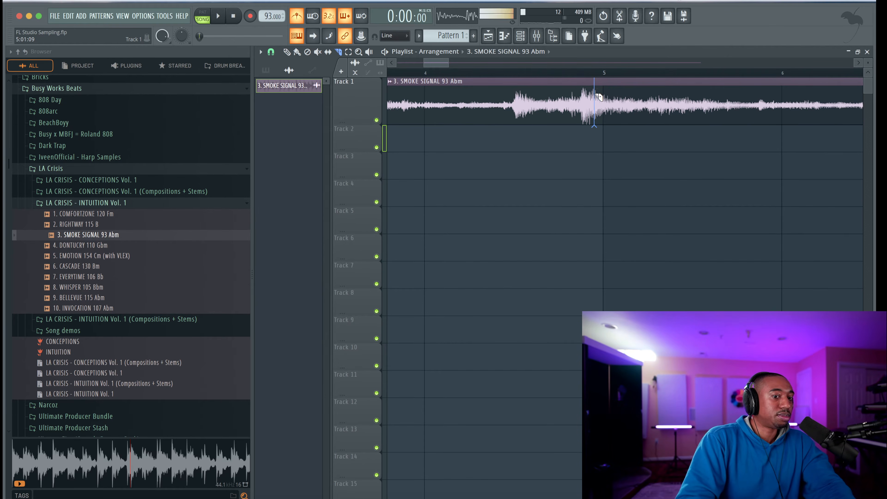
scroll(599, 85, down, 3)
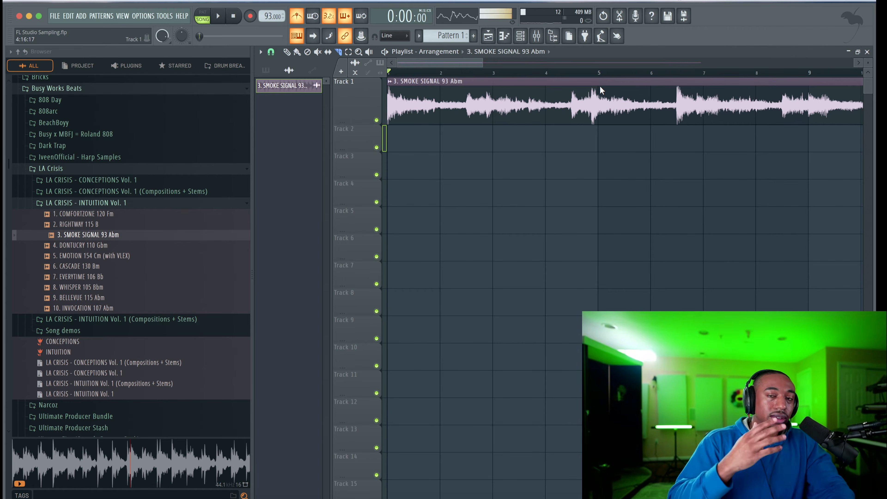
key(space)
scroll(495, 106, down, 1)
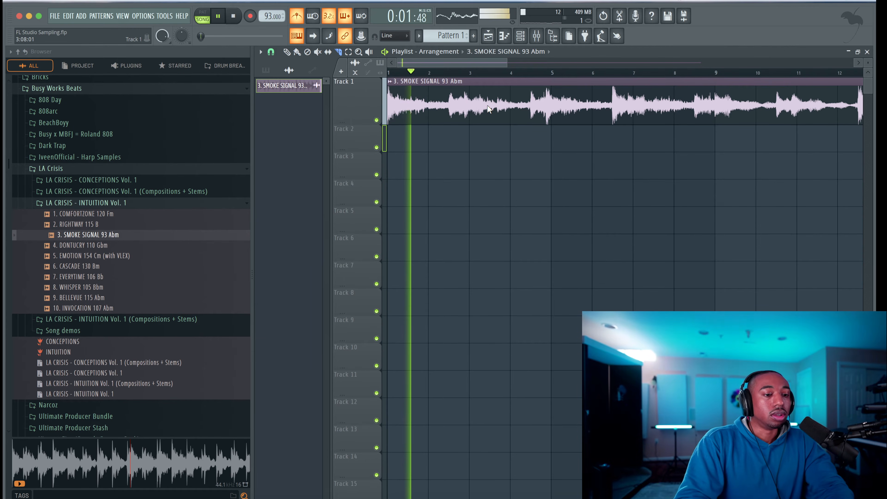
scroll(488, 109, down, 1)
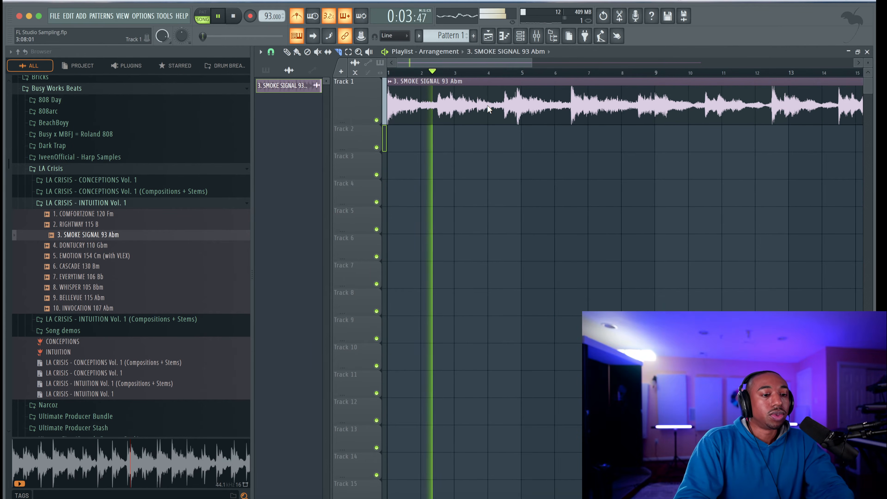
key(space)
- Slice the sample clip on Track 1 at bar 9
scroll(652, 117, right, 5)
scroll(504, 112, left, 3)
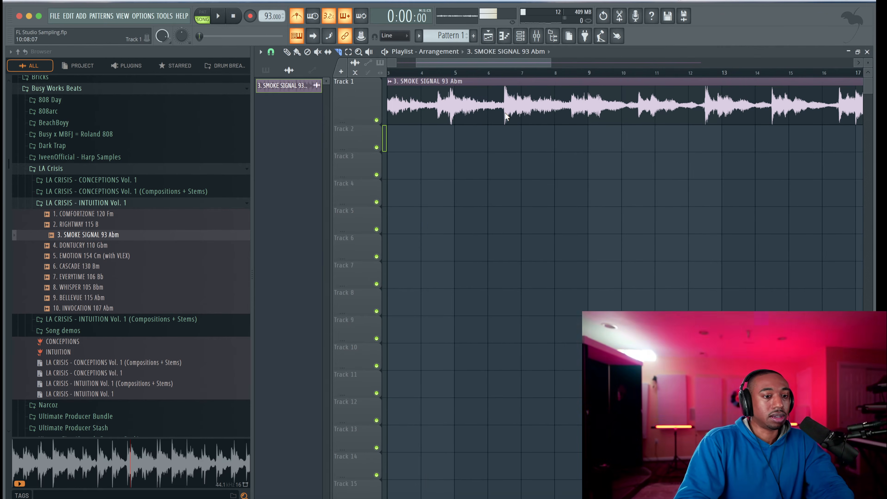
scroll(588, 103, up, 1)
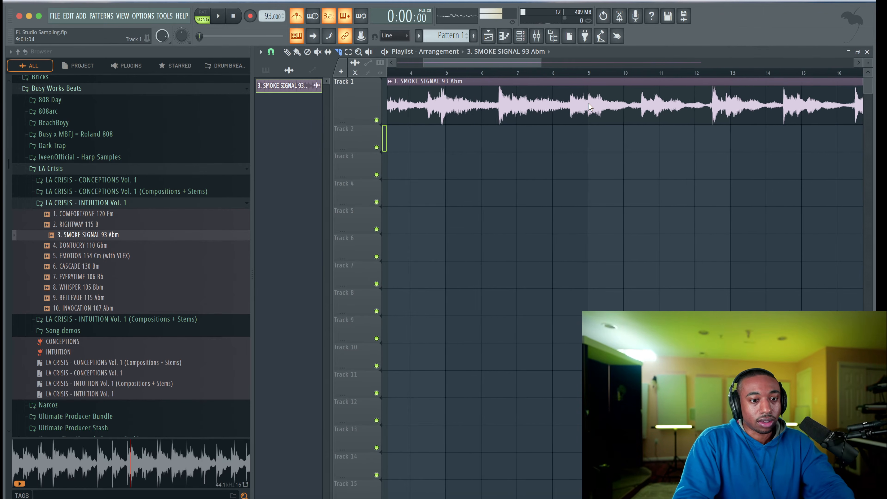
click(588, 103)
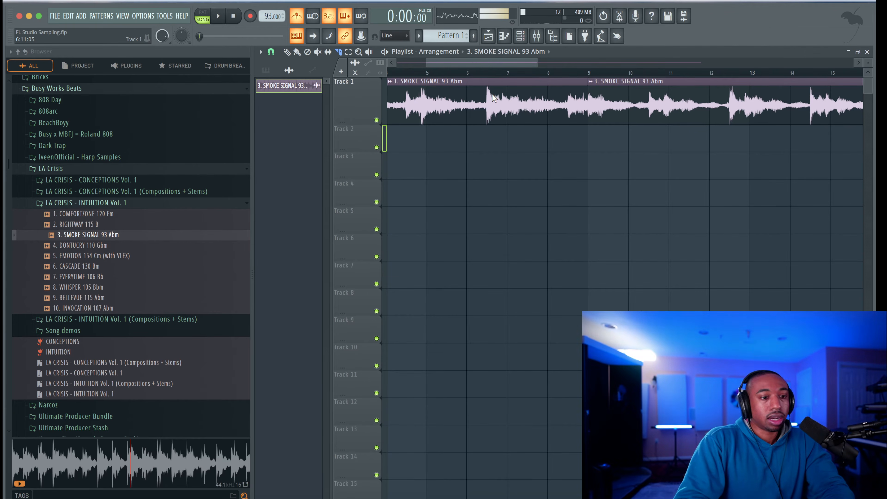
- Make the first eight-bar clip unique as a sample, saved as "3. SMOKE SIGNAL 93 Abm - Part_1" in the LA CRISIS - INTUITION Vol. 1 folder
scroll(494, 101, down, 2)
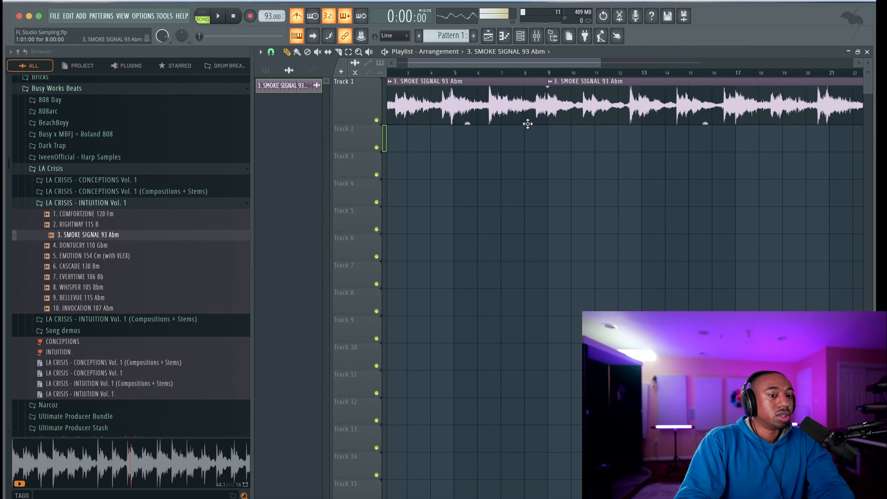
scroll(527, 123, left, 2)
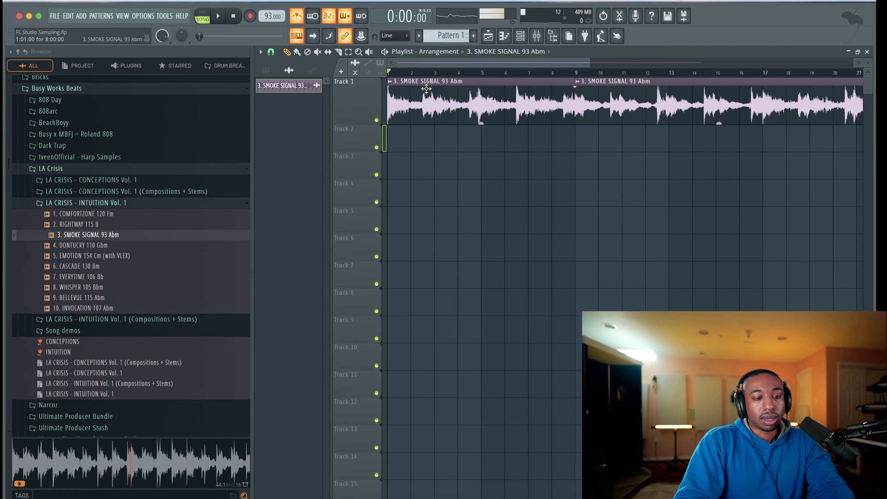
right_click(393, 86)
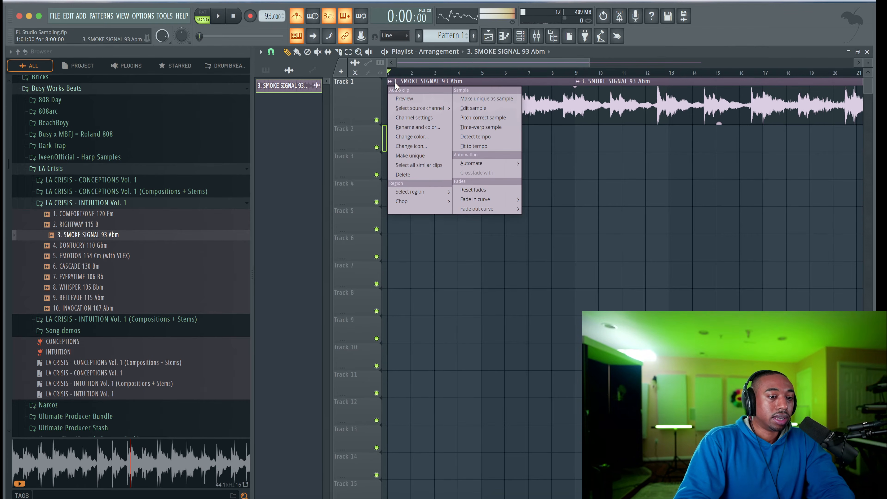
click(487, 98)
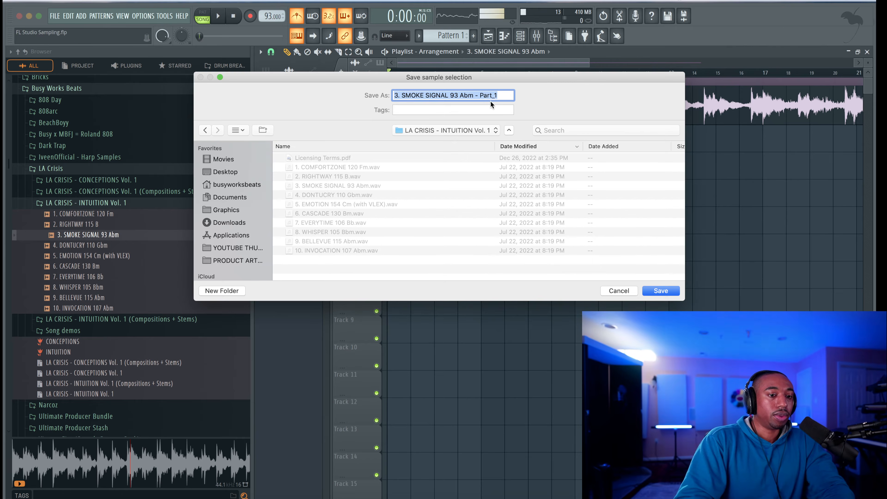
click(648, 289)
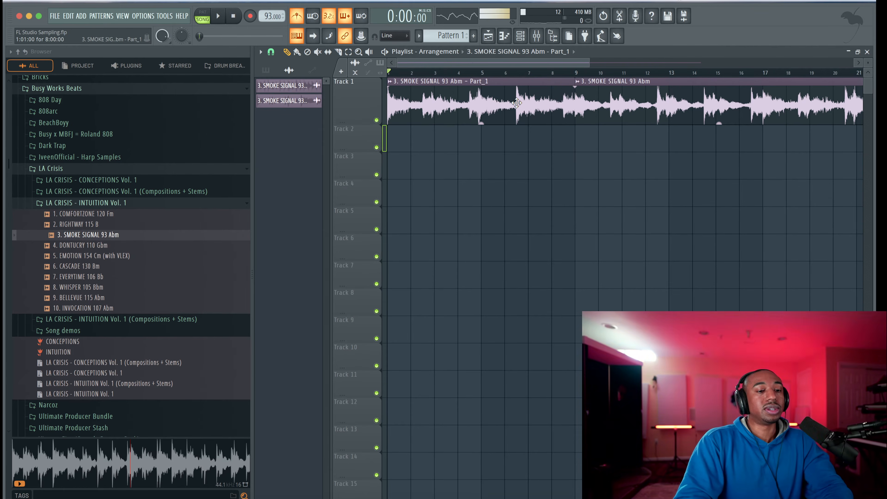
- Move the Part_1 clip down to Track 3 and back to its original place on Track 1
drag(539, 100, 520, 190)
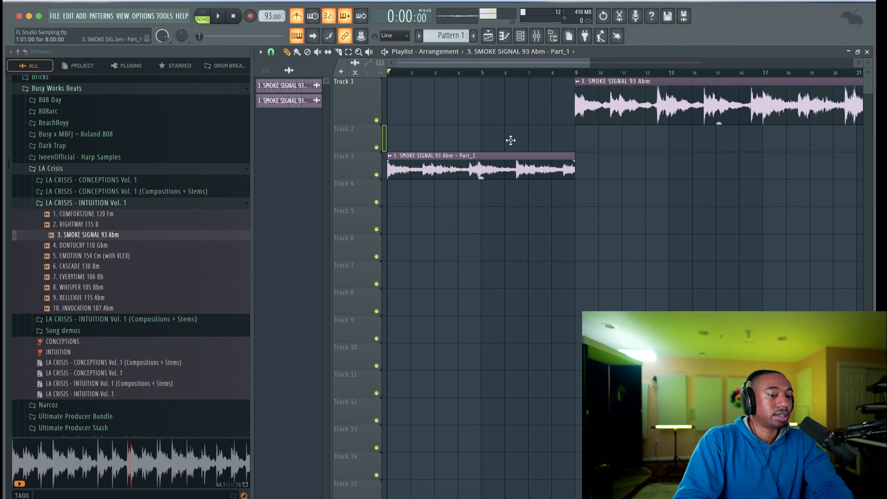
drag(510, 141, 511, 139)
drag(572, 143, 538, 105)
- Try Reverse in the audio clip settings of the original sample after bar 9, leave it off, and close the settings
double_click(618, 91)
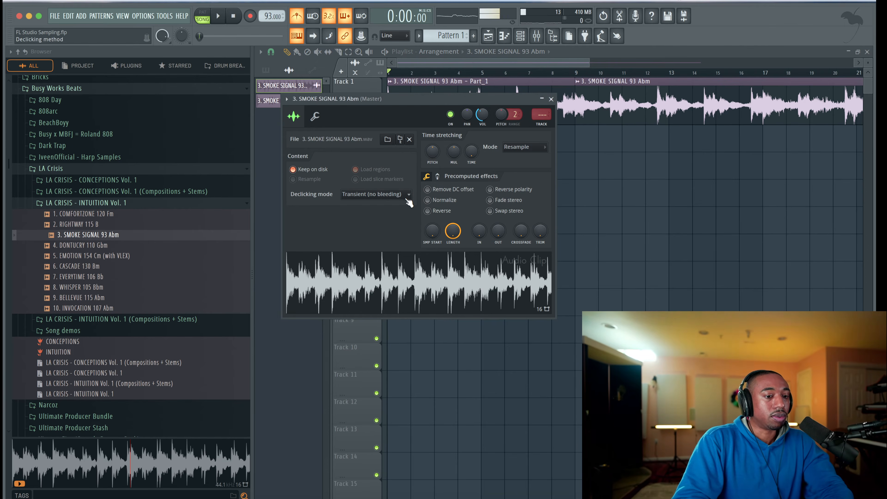
click(428, 211)
click(441, 212)
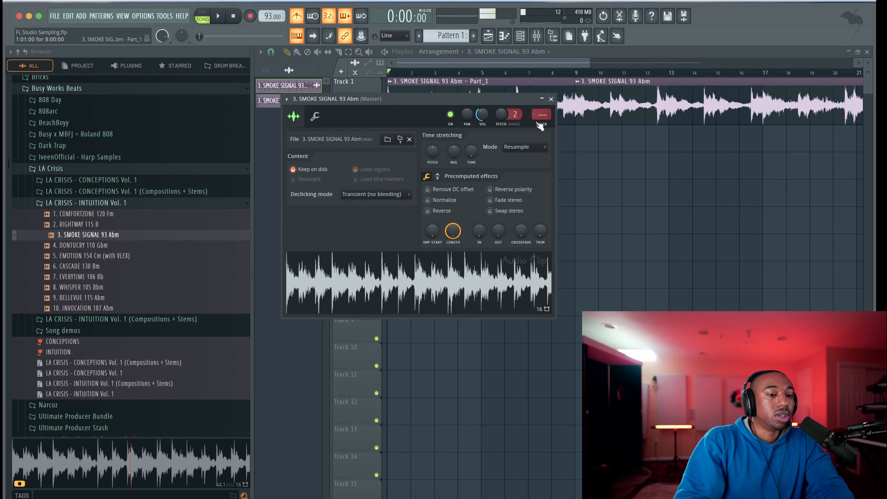
click(551, 99)
- Select the Part_1 clip on Track 1 and clear the selection
drag(549, 104, 477, 114)
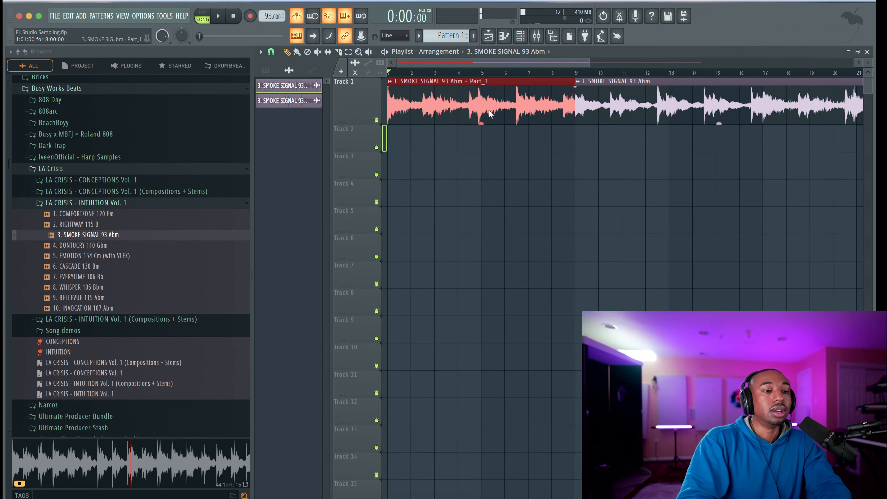
ctrl+click(480, 165)
ctrl+click(416, 80)
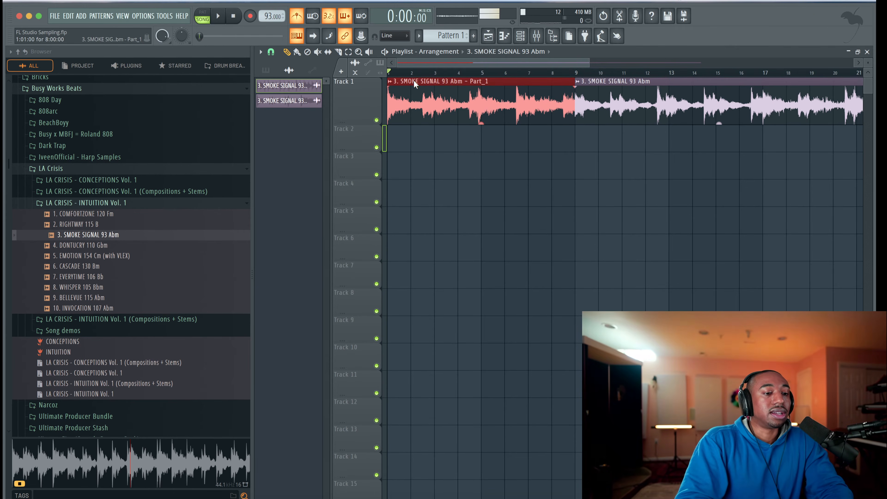
click(389, 80)
click(483, 98)
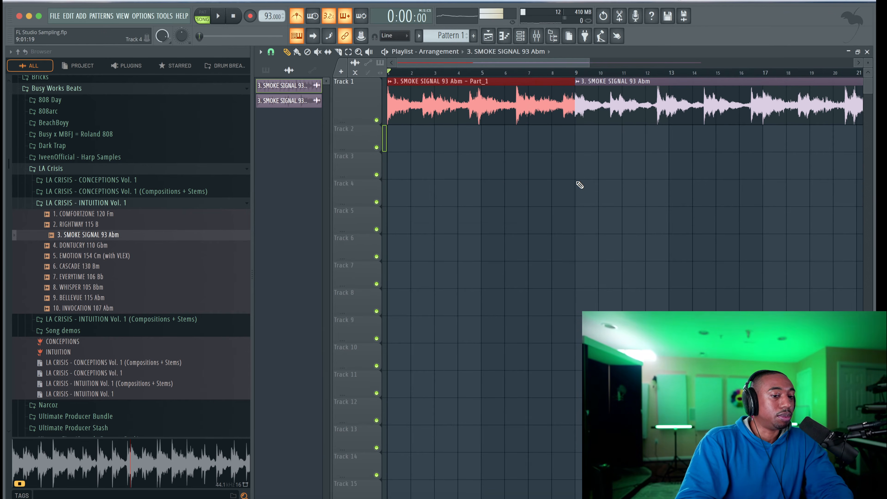
mouse_move(544, 99)
mouse_down()
mouse_move(544, 173)
mouse_move(544, 99)
mouse_up()
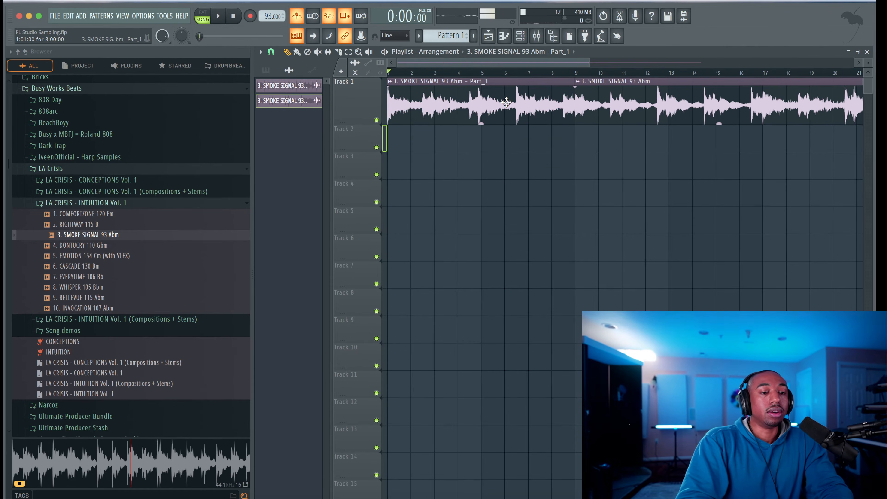
- Try Reverse on the Part_1 clip, audition it from bar 1, and turn the effect back off before closing its settings
double_click(476, 104)
click(440, 223)
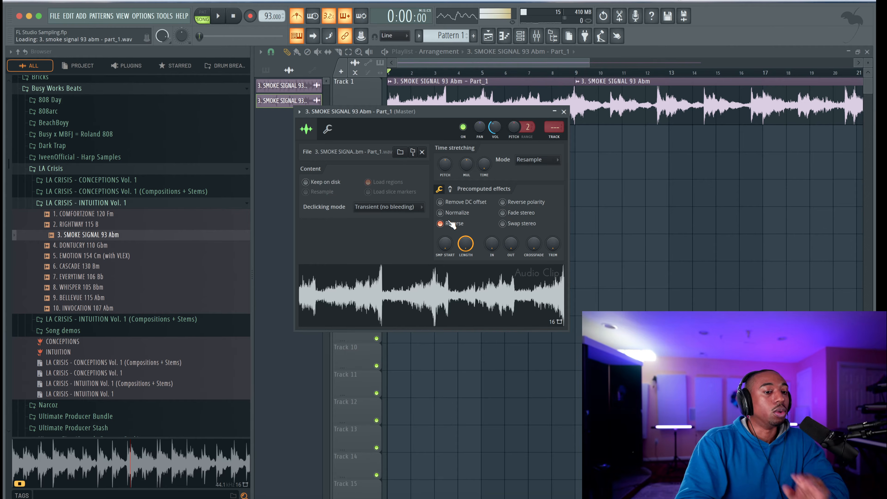
key(space)
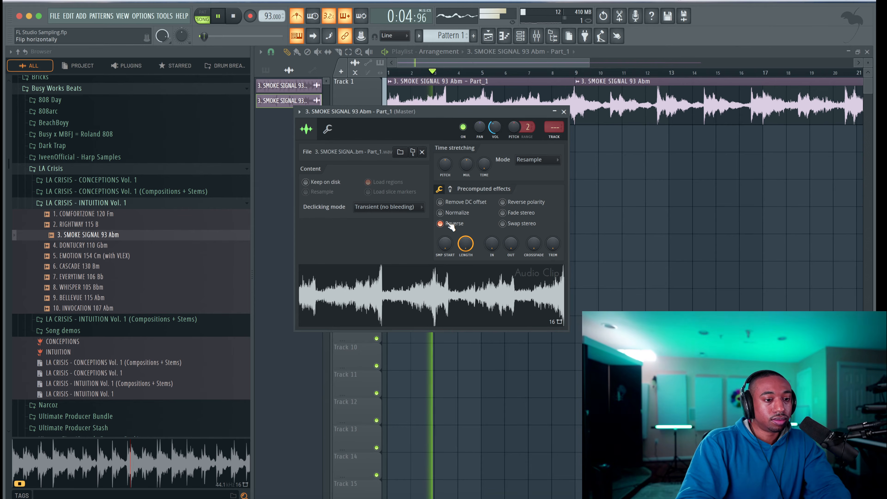
key(space)
click(450, 225)
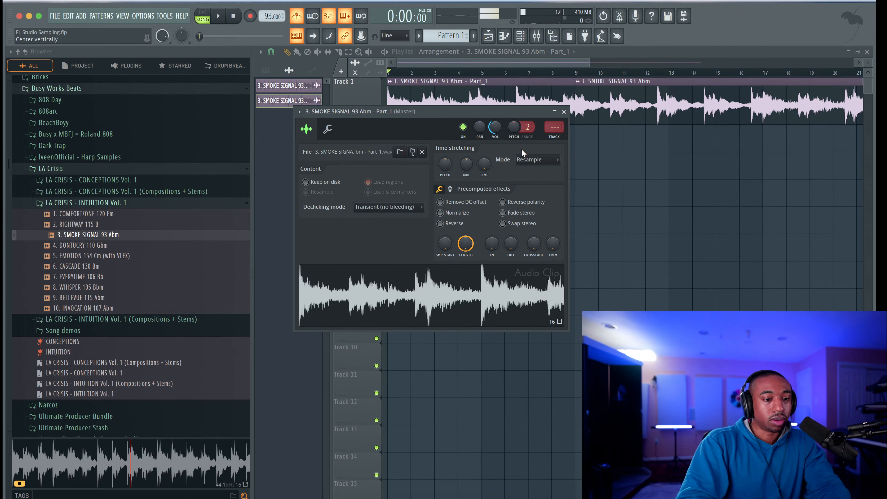
click(564, 112)
- Select the Part_1 clip on Track 1 and start playback from bar 1
click(522, 114)
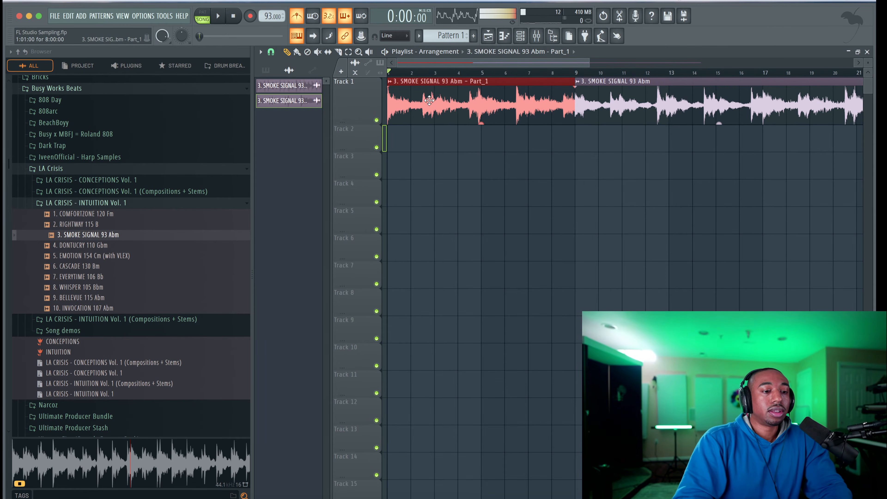
super+click(444, 150)
super+click(479, 111)
super+click(465, 147)
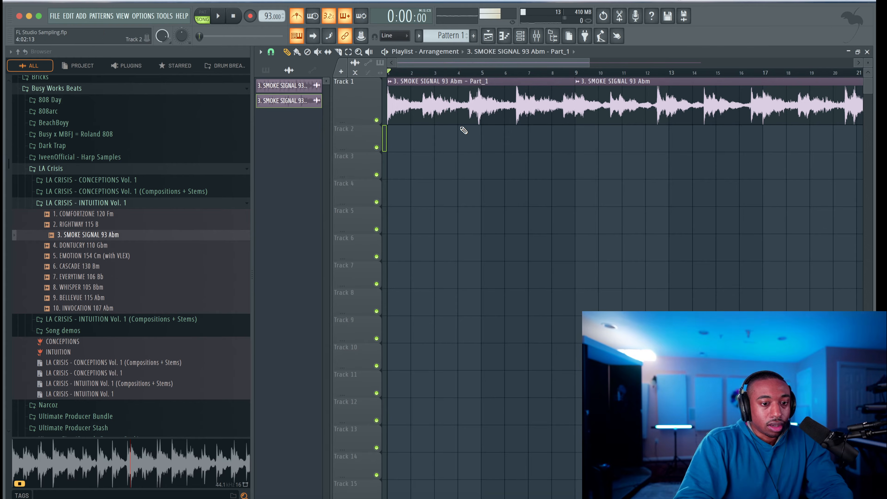
super+click(483, 86)
key(space)
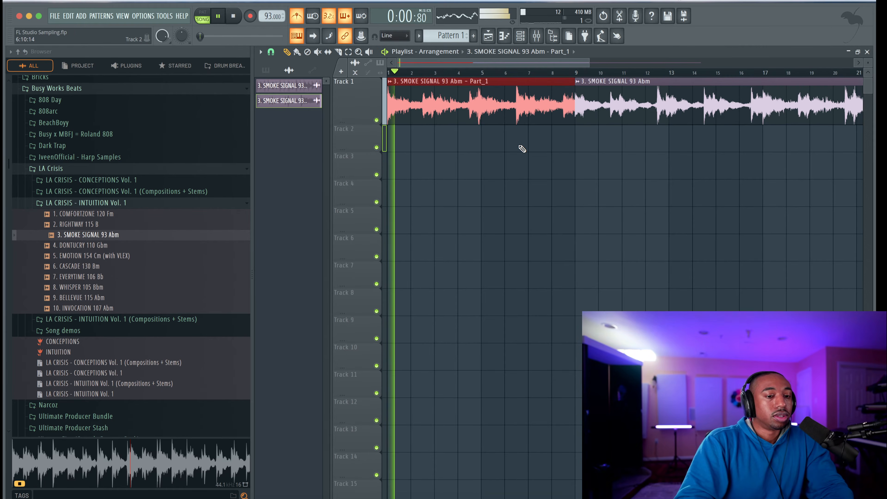
- Stop playback and delete the original sample's leftover clip after bar 9 from Track 1
scroll(523, 147, down, 2)
key(space)
scroll(620, 117, down, 5)
super+click(609, 136)
right_click(598, 107)
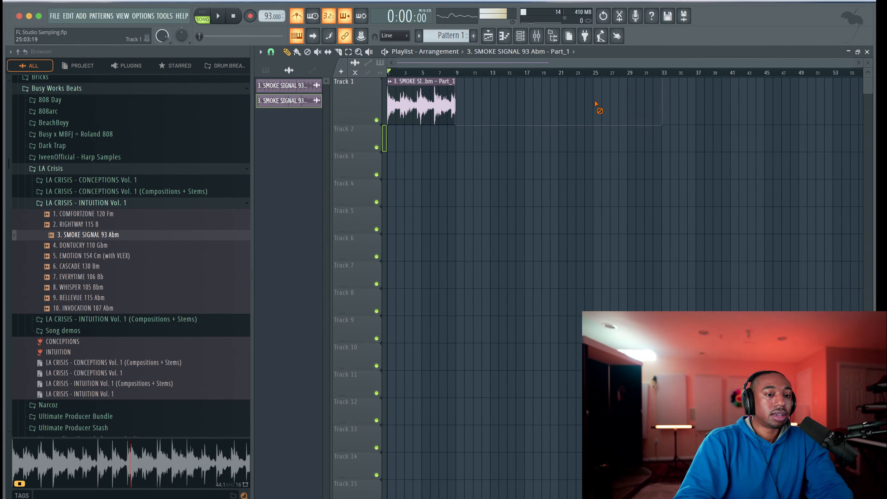
- Audition the eight-bar Part_1 clip from bar 1 and reduce the height of Track 1
scroll(496, 133, up, 4)
key(space)
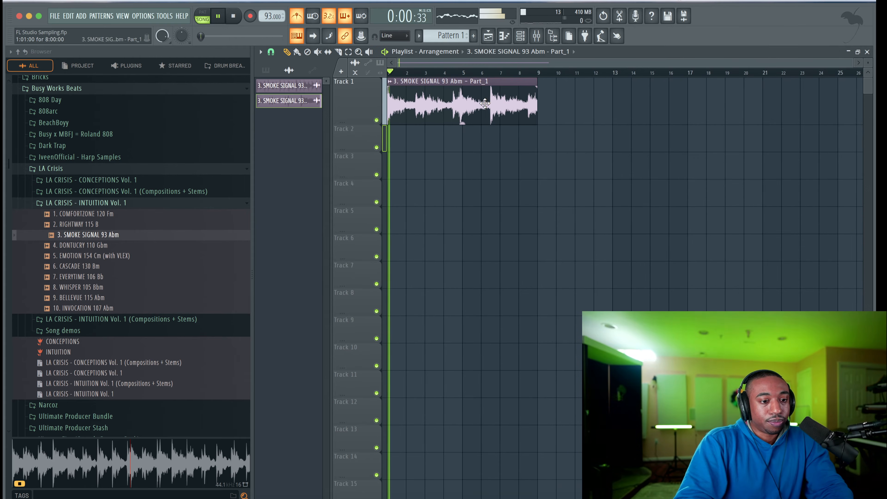
drag(388, 117, 387, 97)
key(space)
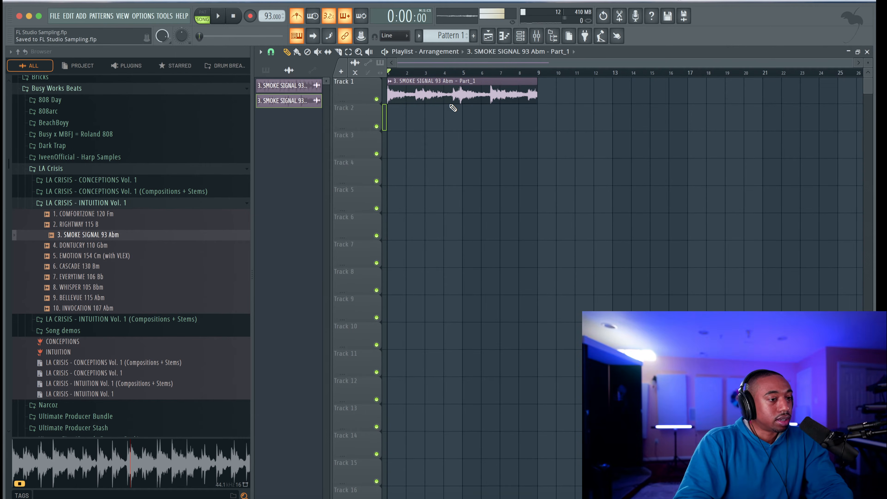
key(space)
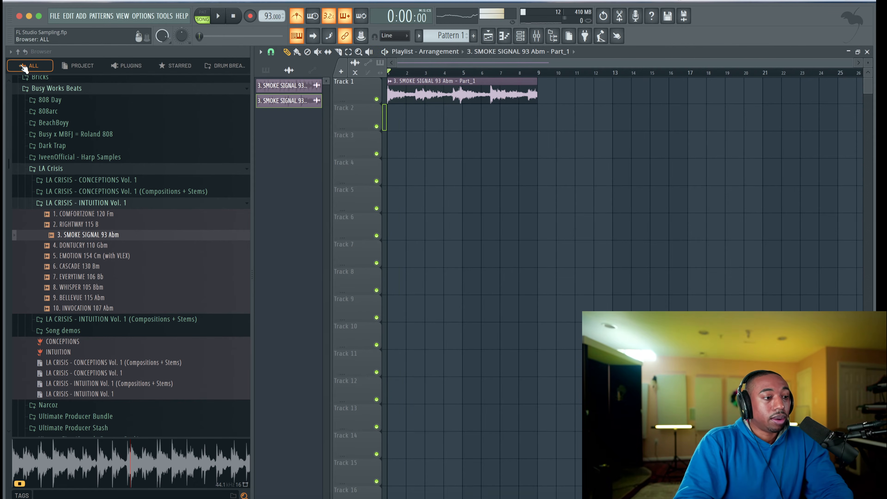
key(space)
- Collapse the open browser folders and open the Lunch77 STS FULL PACK folder inside Lunch77
click(17, 51)
click(69, 257)
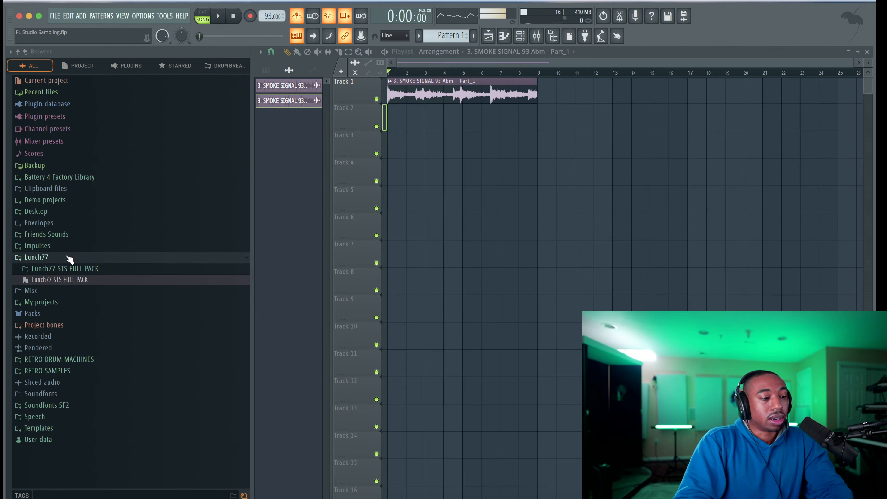
click(100, 269)
scroll(99, 279, down, 5)
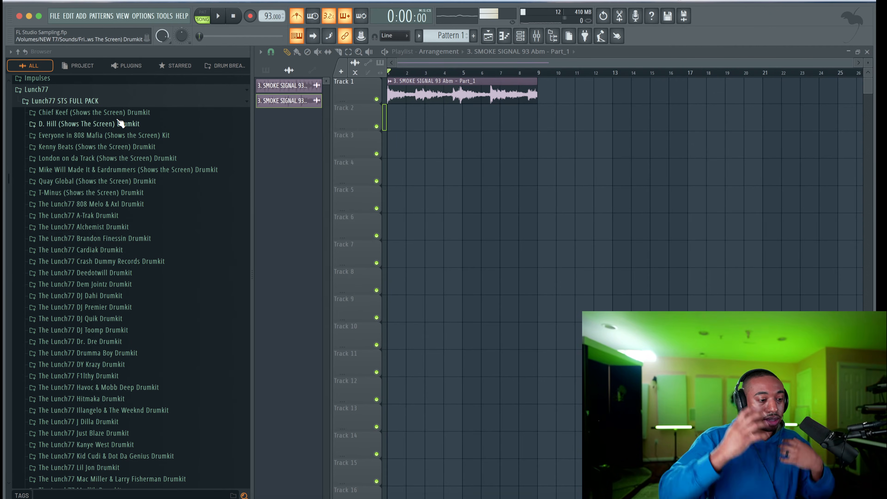
- Find The Lunch77 Dr. Dre Drumkit among the drum kits and open its Kicks folder
scroll(120, 123, down, 3)
scroll(125, 112, up, 2)
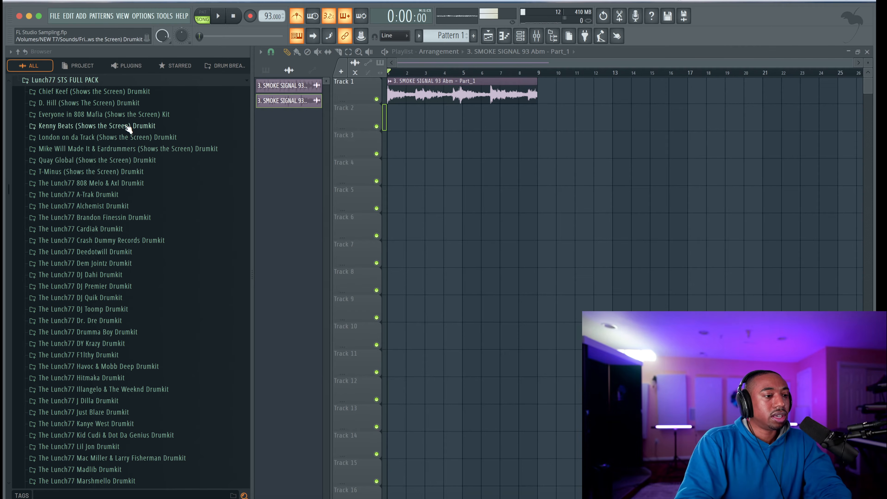
scroll(132, 157, down, 4)
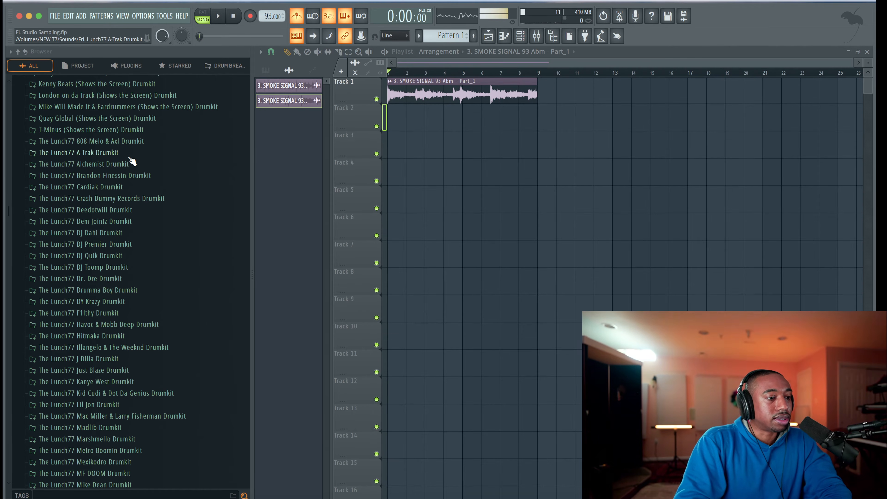
scroll(130, 125, down, 6)
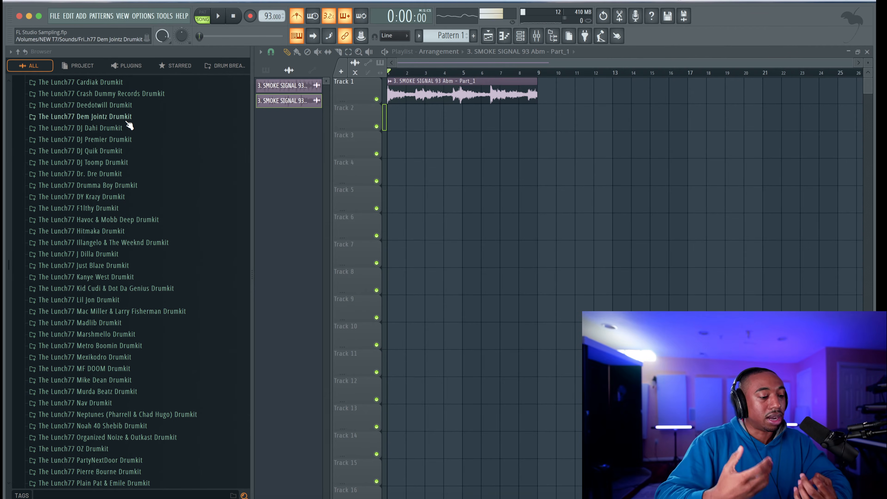
scroll(129, 126, down, 8)
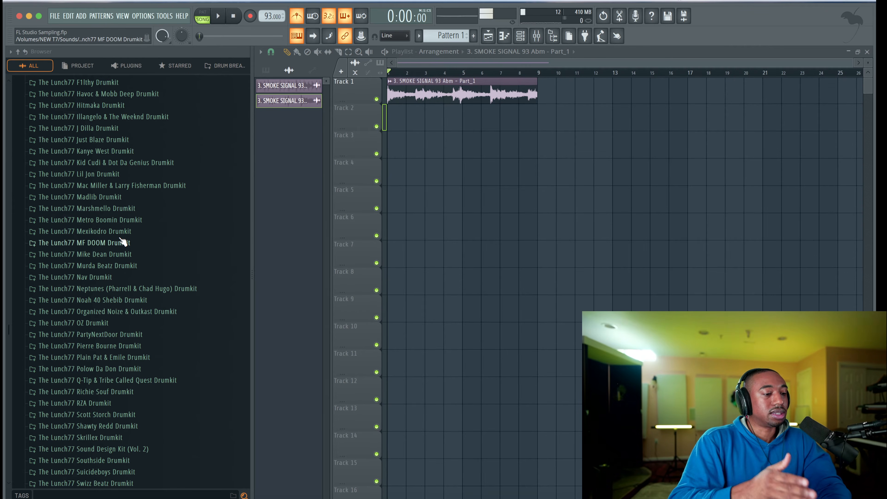
scroll(122, 210, up, 7)
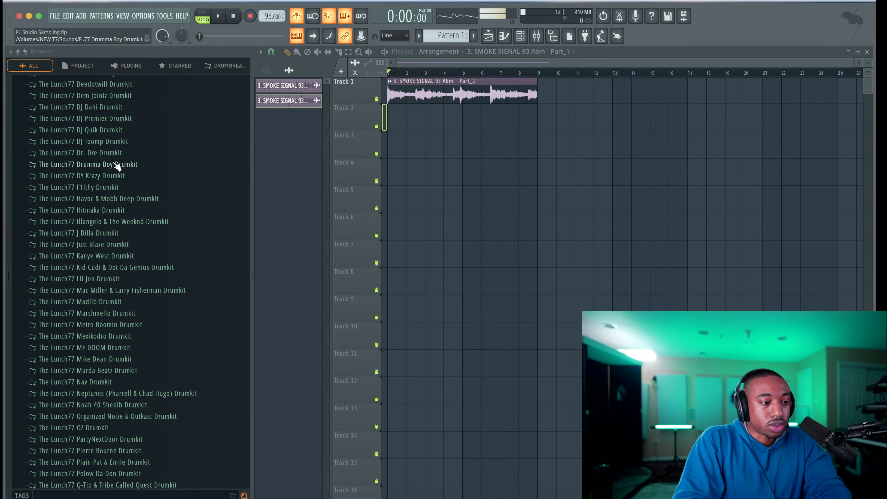
click(118, 156)
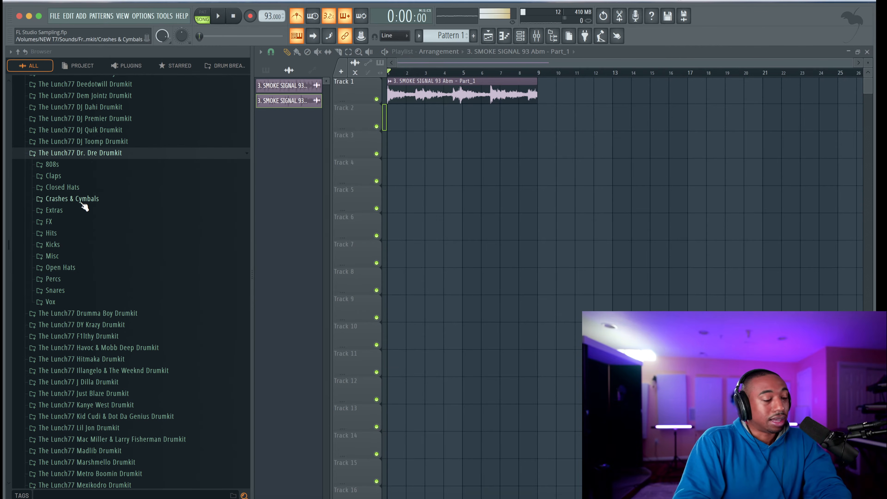
click(70, 244)
- Audition the 12kb - dre Kick sample over the melody and load it into a new channel
key(space)
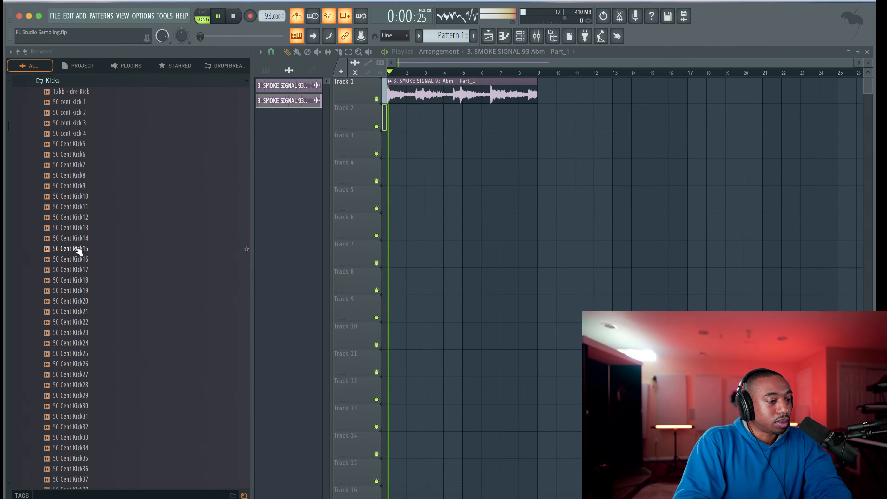
click(105, 101)
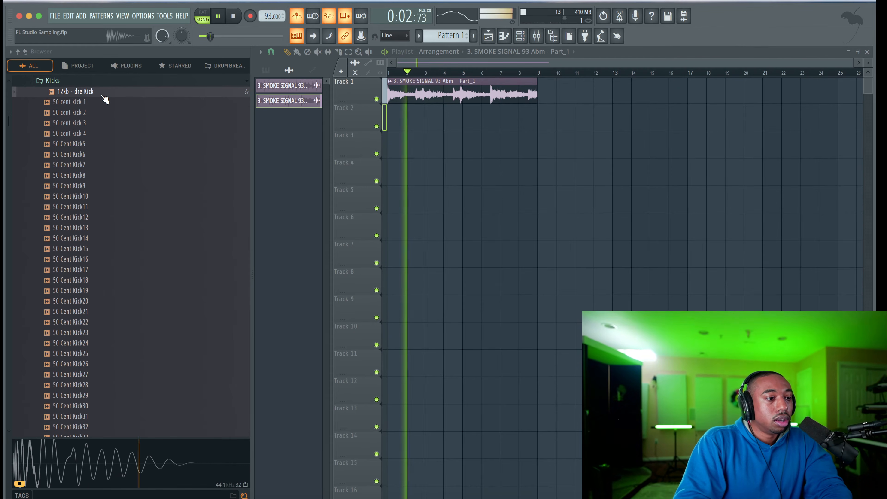
key(space)
right_click(105, 102)
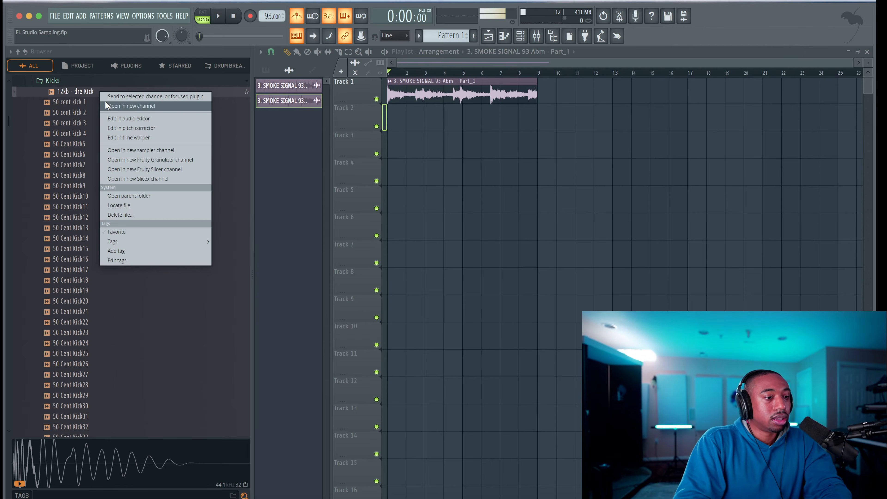
click(146, 104)
click(158, 92)
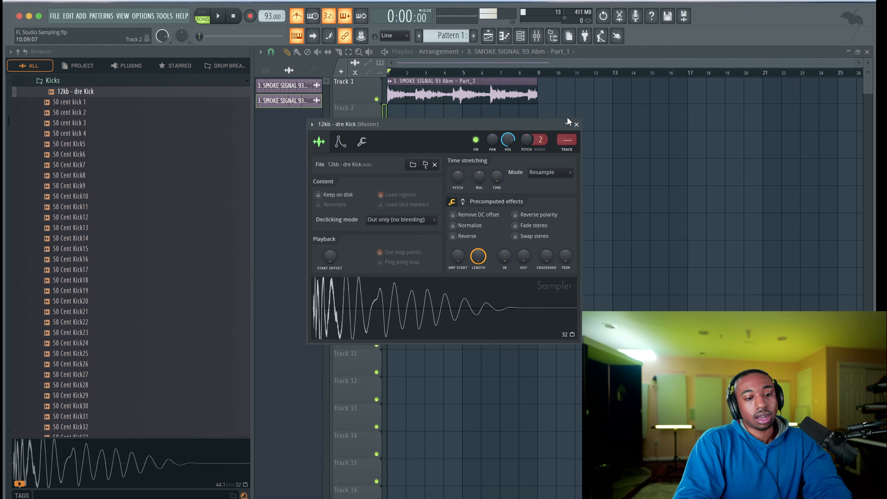
- Delete the default Sampler channel from the channel rack and put a kick on step 1 of the 12kb - dre Kick channel
right_click(110, 93)
click(523, 38)
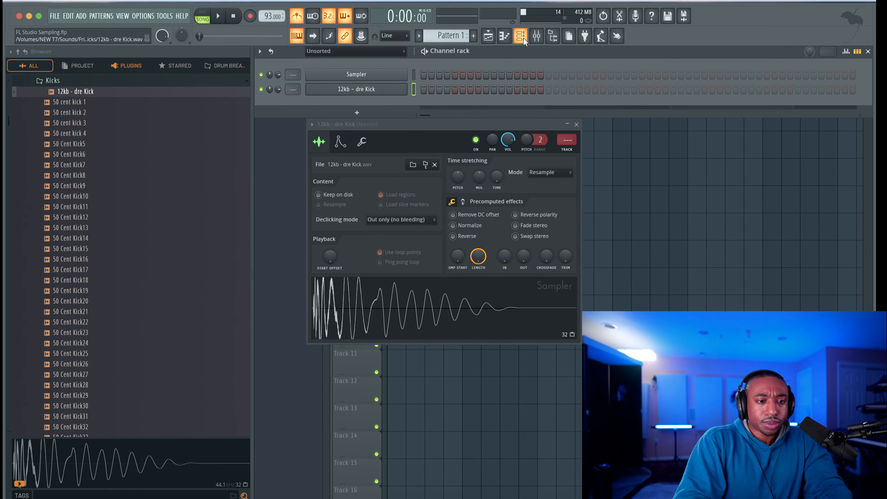
click(523, 38)
click(521, 38)
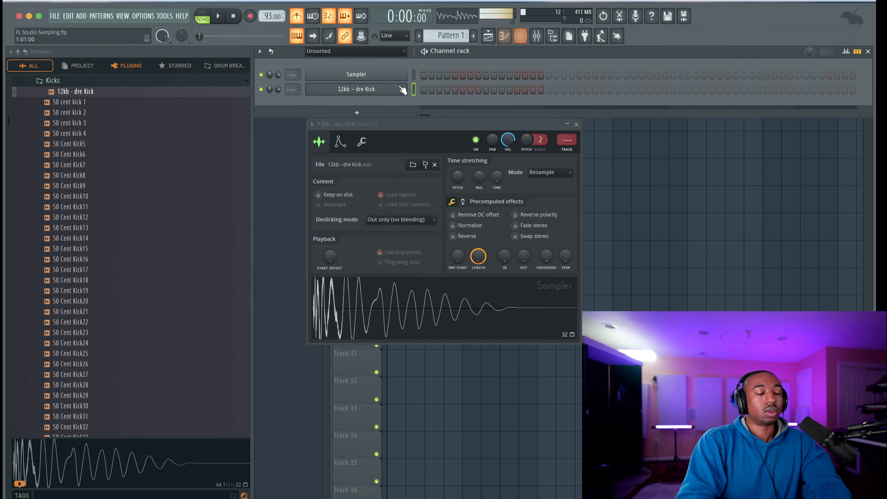
right_click(399, 75)
key(d)
key(Return)
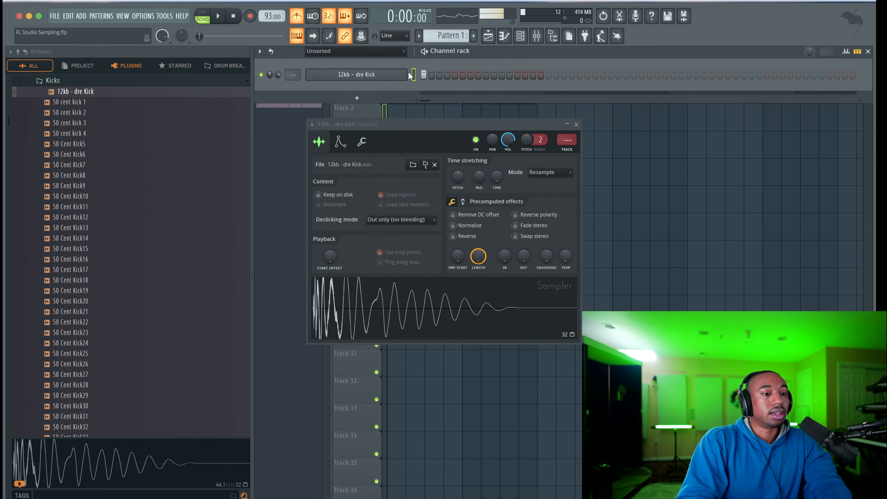
- Check playback in song mode, close the channel rack, and place Pattern 1 at bar 1 of Track 2 in the playlist
key(q)
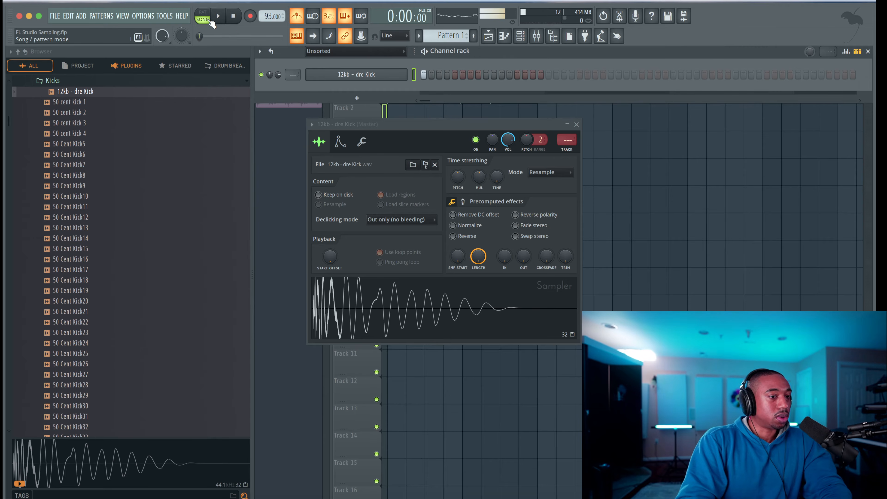
key(space)
key(space)
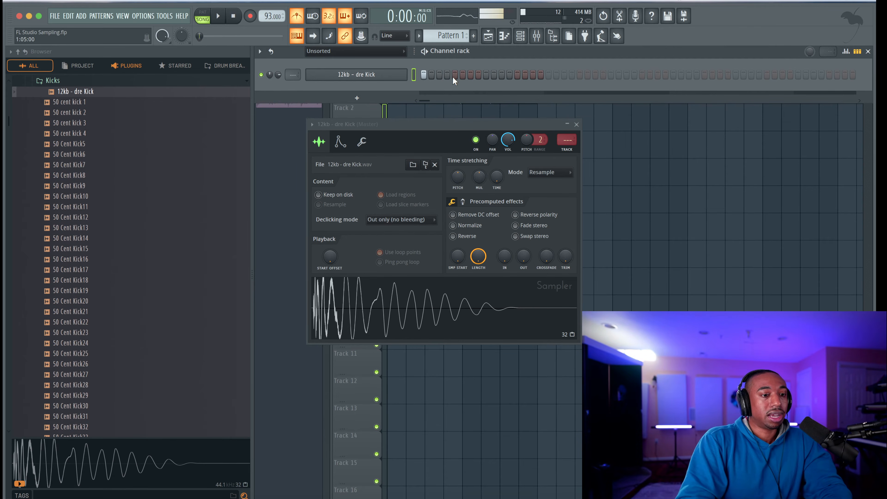
right_click(616, 167)
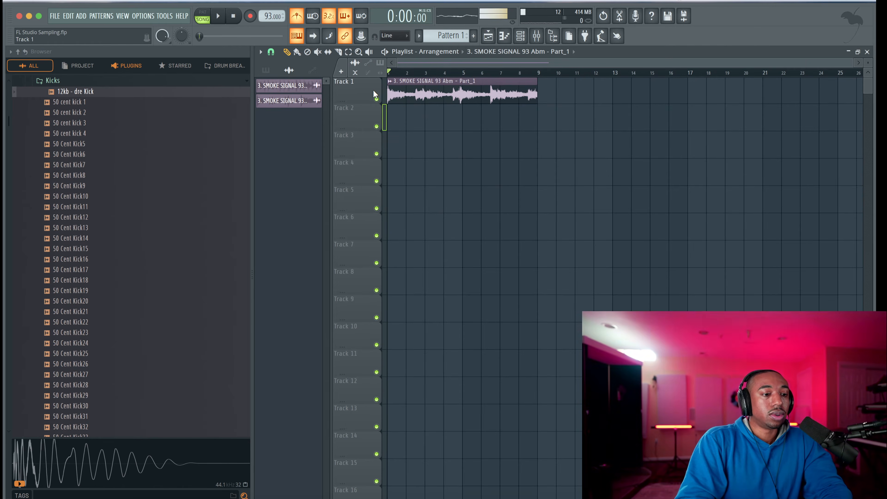
click(281, 69)
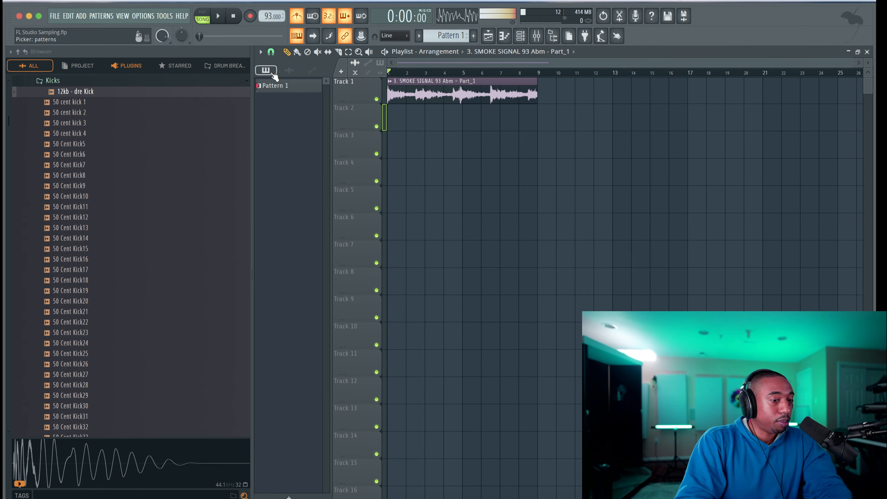
drag(286, 84, 467, 116)
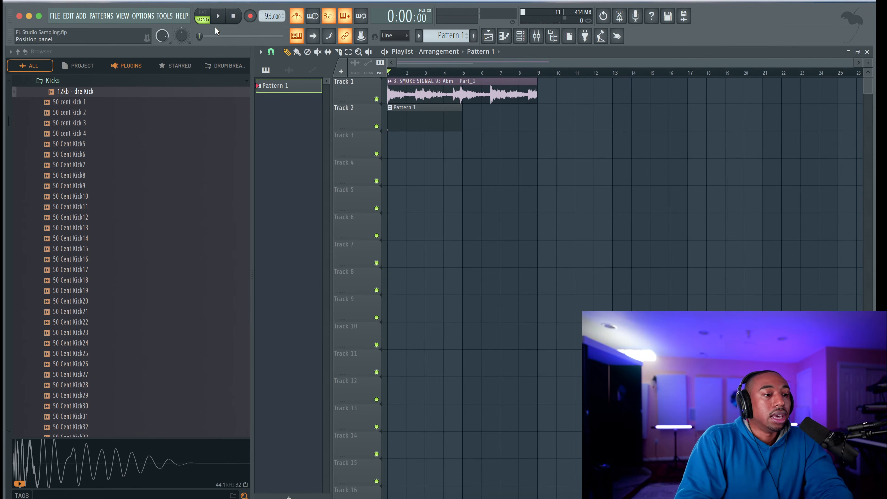
- Add a kick on step 9 of the 12kb - dre Kick channel in the channel rack and audition the pattern
click(519, 38)
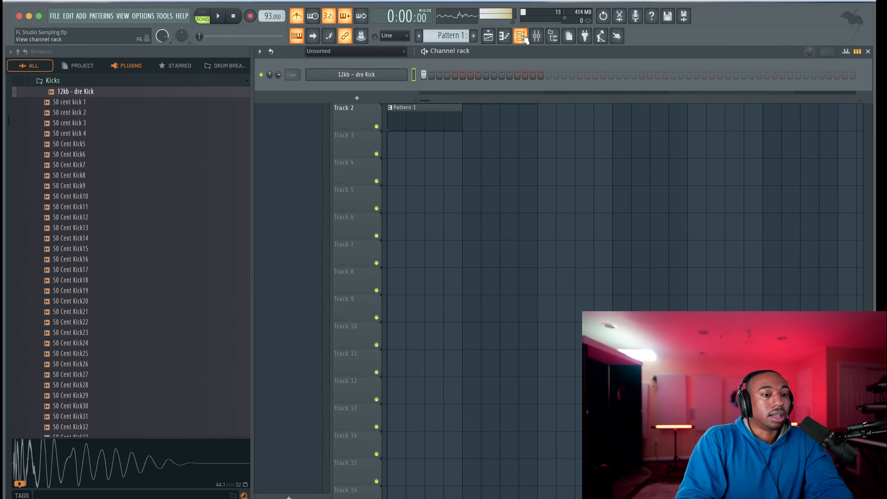
key(space)
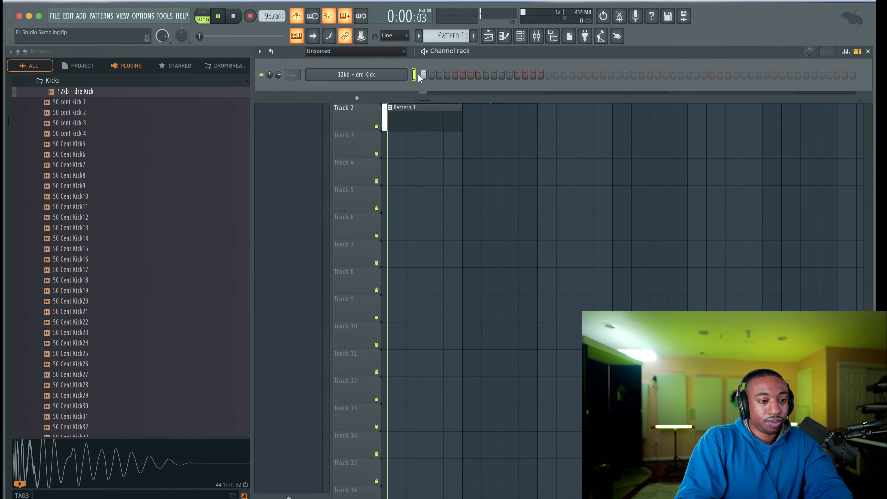
key(space)
click(485, 74)
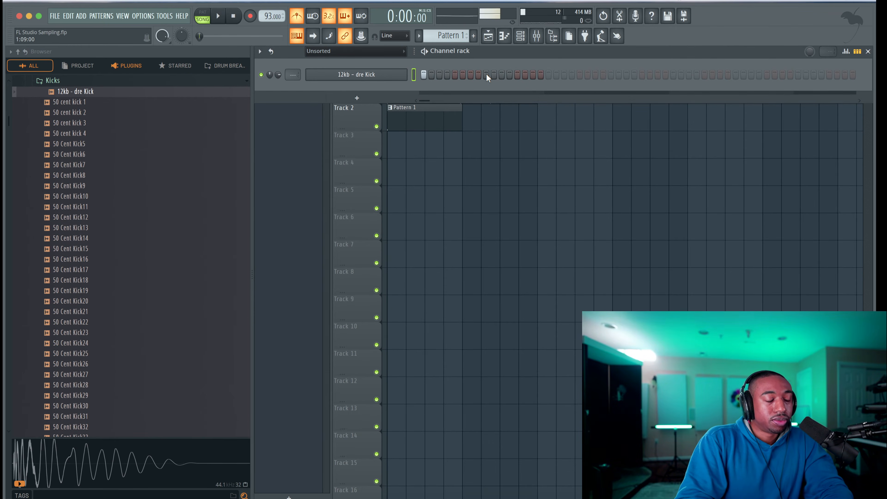
key(space)
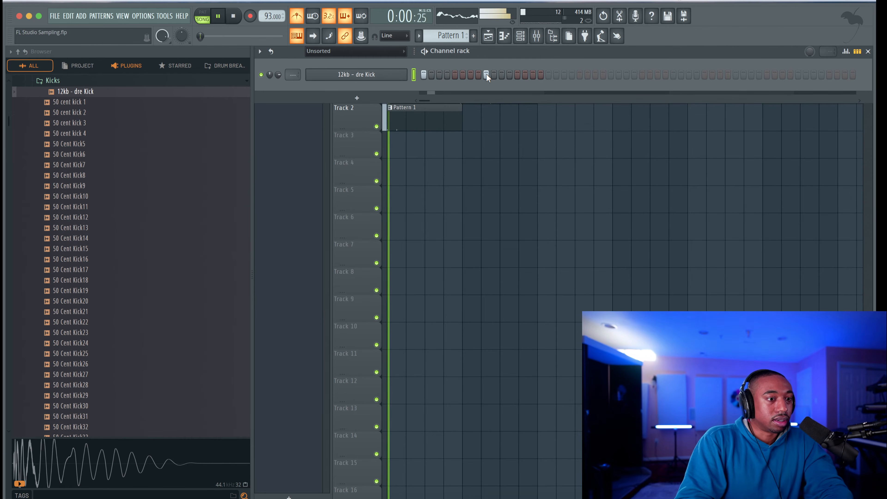
key(space)
- Fill each 4 steps on the 12kb - dre Kick channel and audition the pattern with the melody
right_click(400, 79)
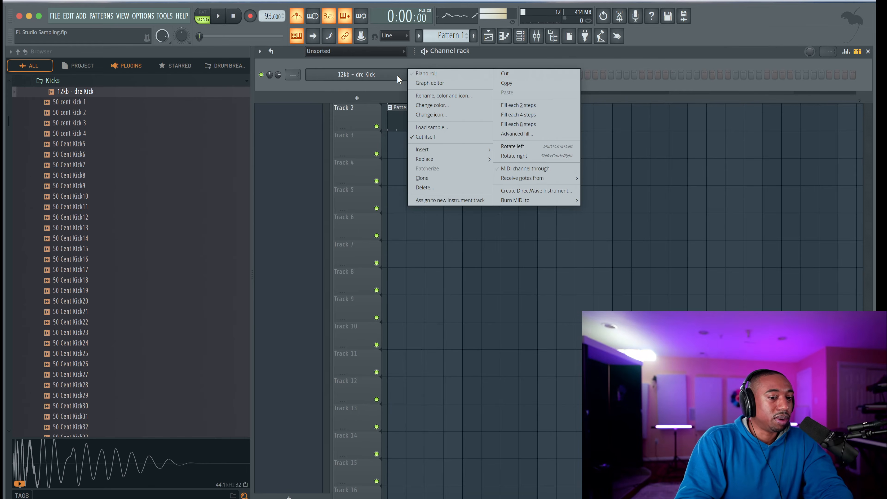
click(513, 112)
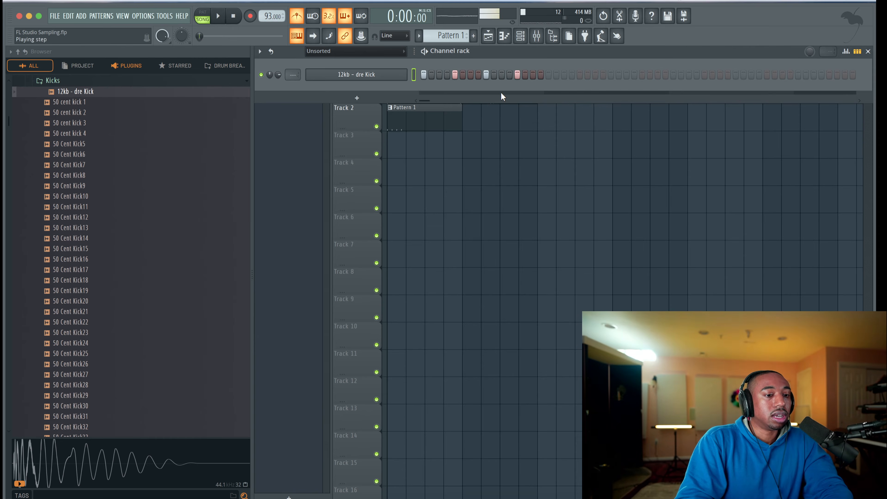
key(space)
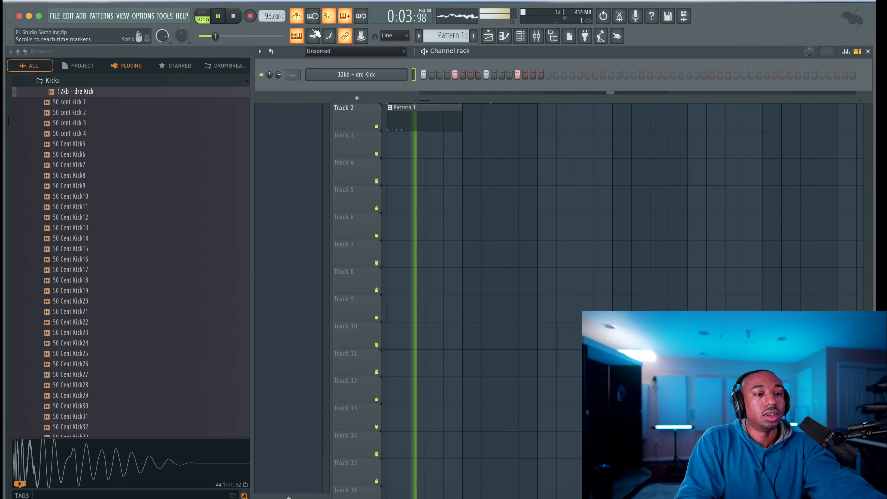
key(space)
- Shorten the Pattern 1 clip on Track 2 to one bar, repeat it across all eight bars, and play the arrangement
key(F6)
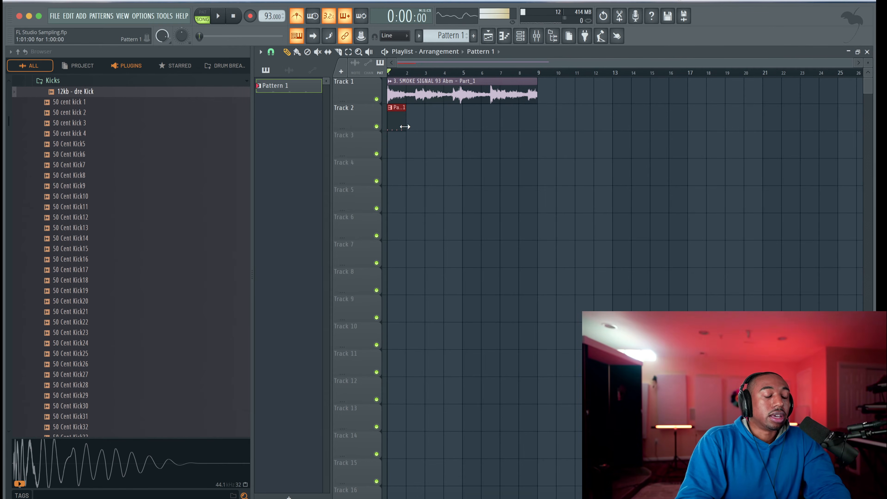
drag(398, 120, 398, 127)
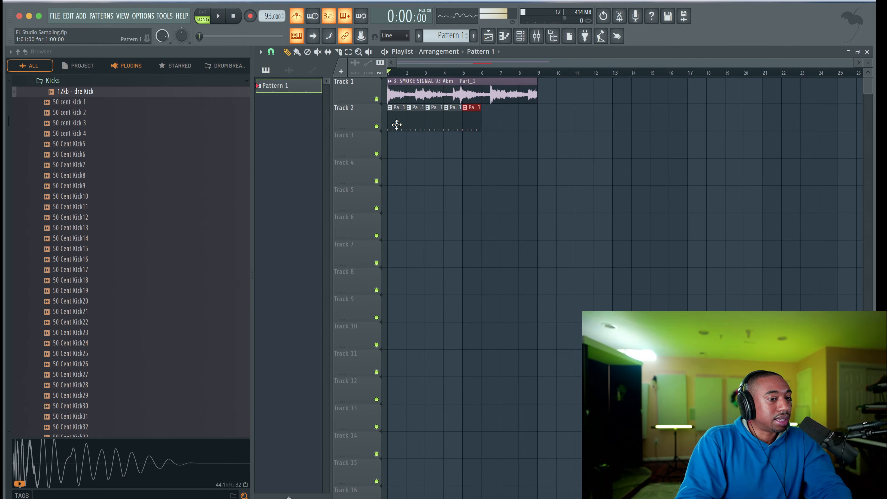
scroll(535, 138, up, 5)
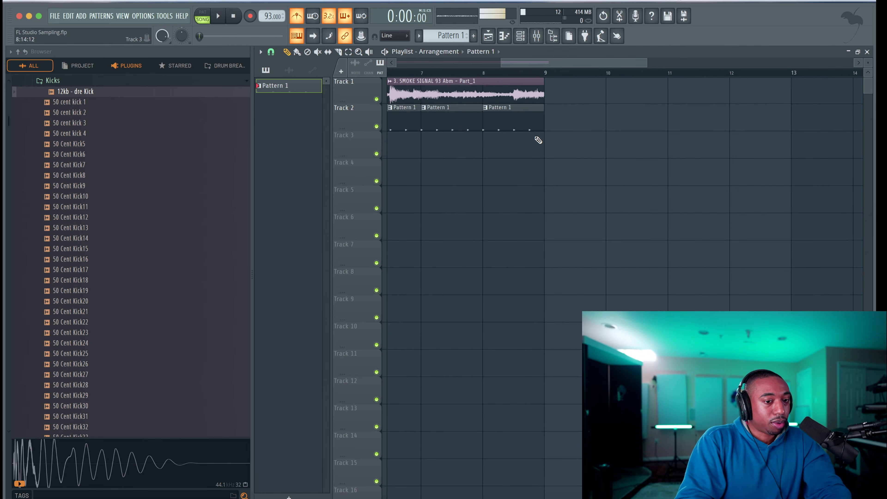
scroll(528, 139, down, 5)
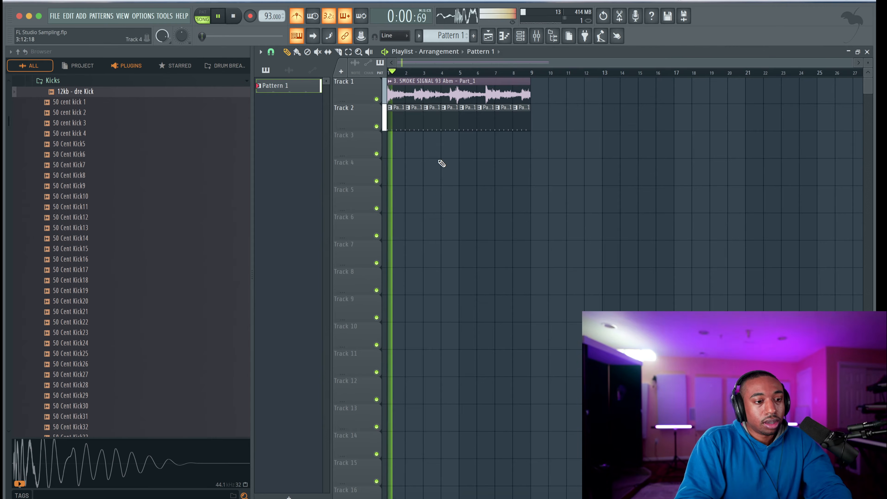
- Turn off the metronome and save the project
click(300, 20)
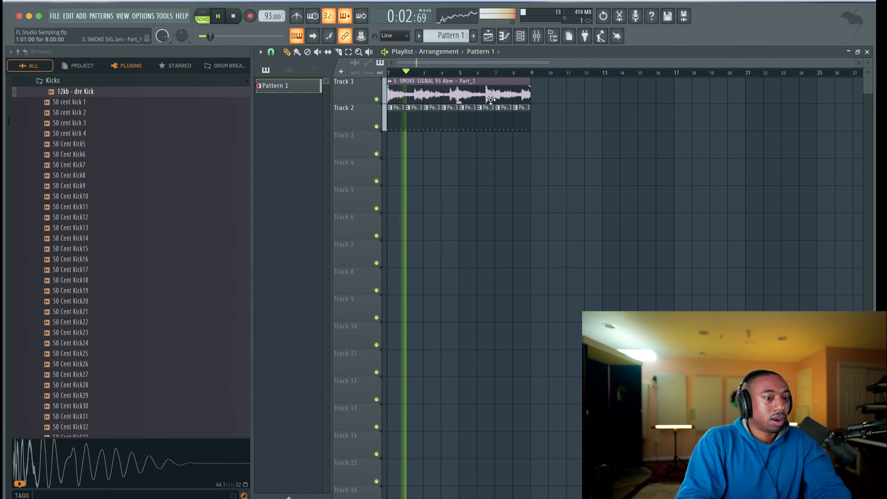
key(super+s)
- Open the channel rack and adjust the volume of the 12kb - dre Kick channel
click(520, 39)
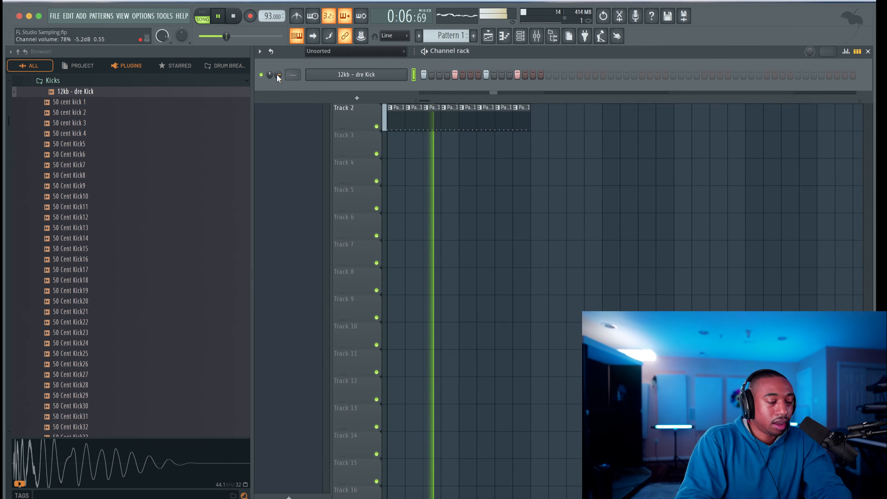
drag(278, 75, 276, 76)
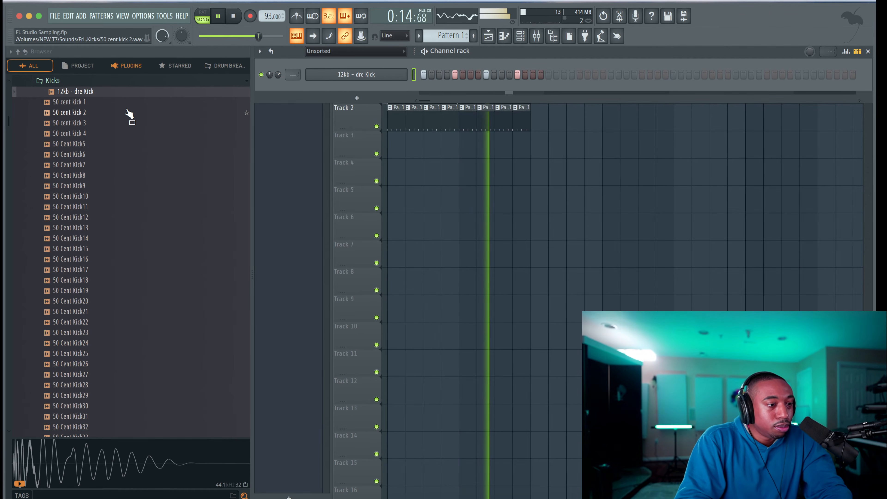
- Collapse the Kicks and Hits folders in the browser and open the Dr. Dre drumkit's Snares folder
scroll(125, 112, up, 4)
click(100, 134)
scroll(105, 109, up, 2)
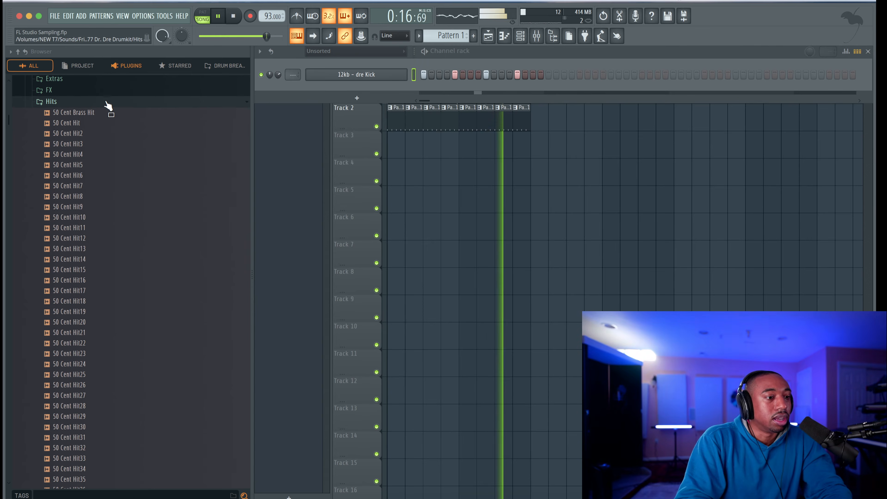
click(107, 104)
click(102, 115)
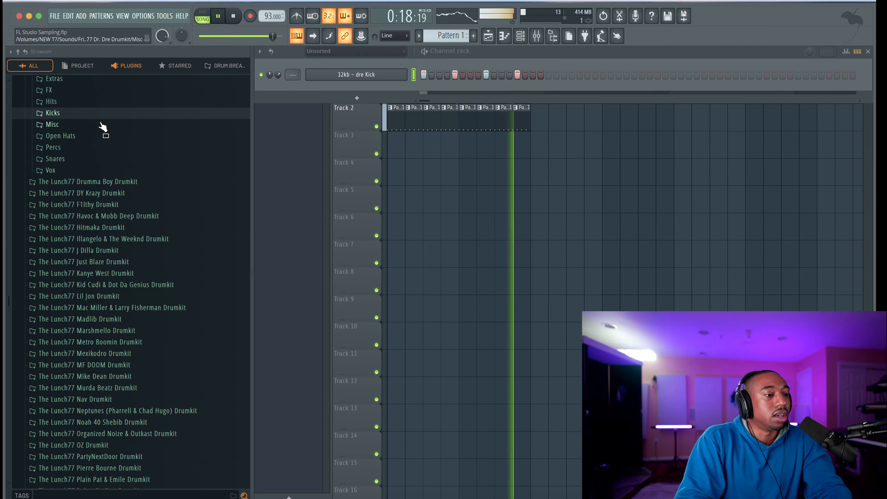
click(89, 163)
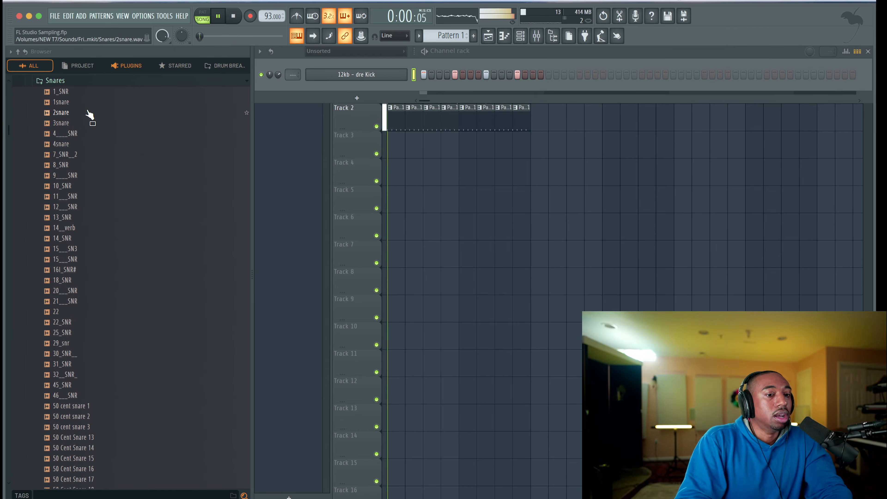
- Audition the first snare samples, from 1_SNR through 10_SNR, against the playing arrangement
click(85, 102)
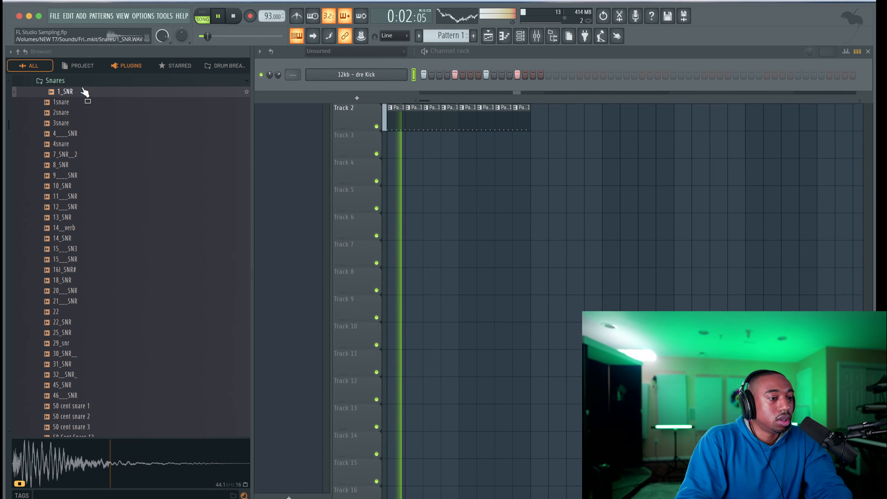
key(space)
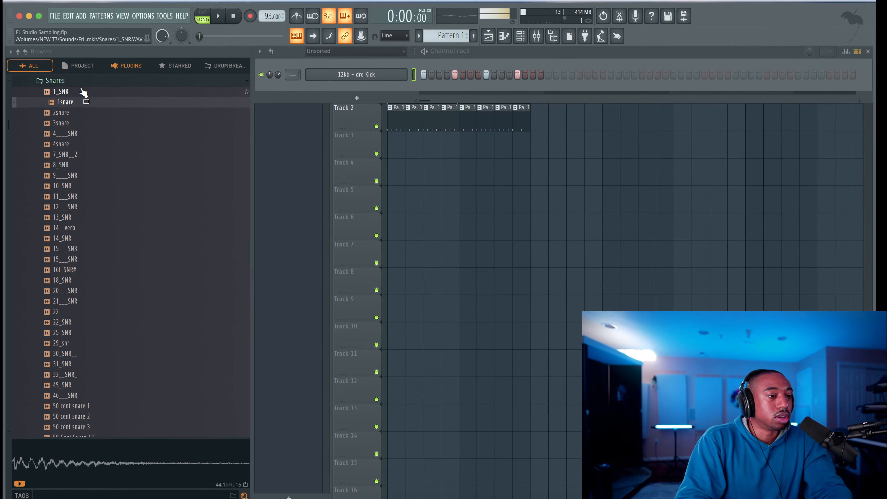
scroll(85, 185, up, 4)
scroll(85, 192, down, 4)
key(space)
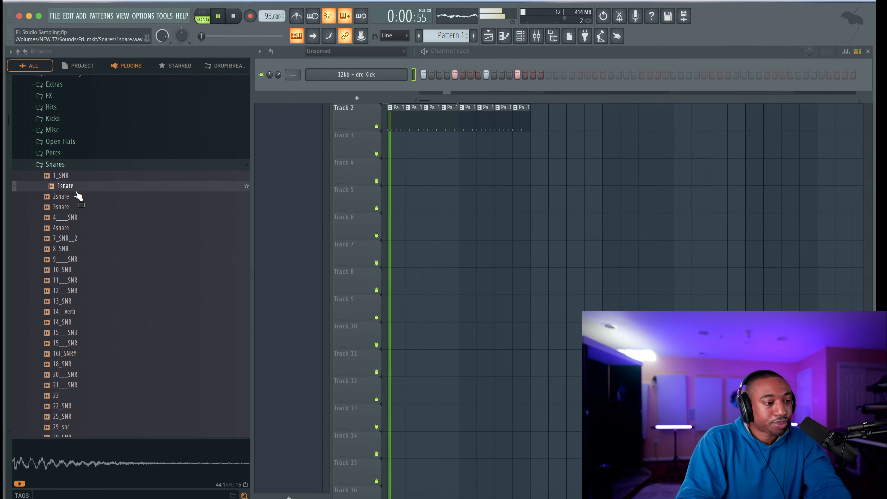
click(78, 196)
key(space)
click(78, 207)
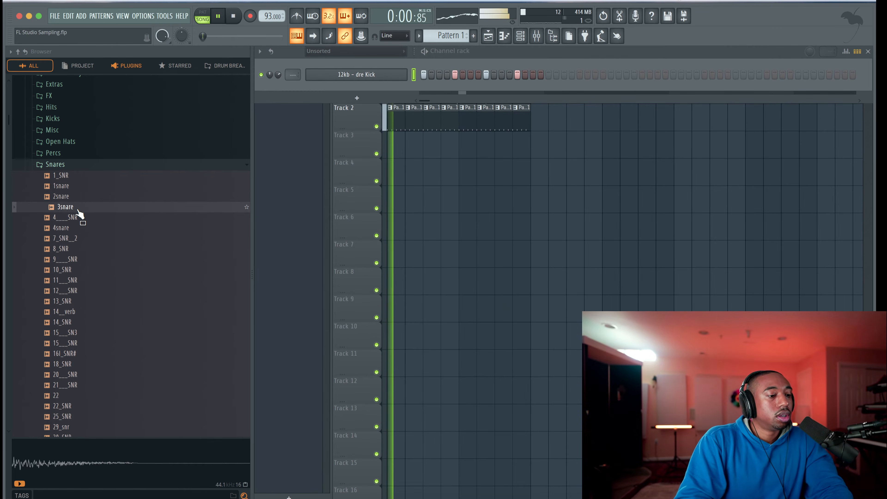
click(79, 217)
click(79, 229)
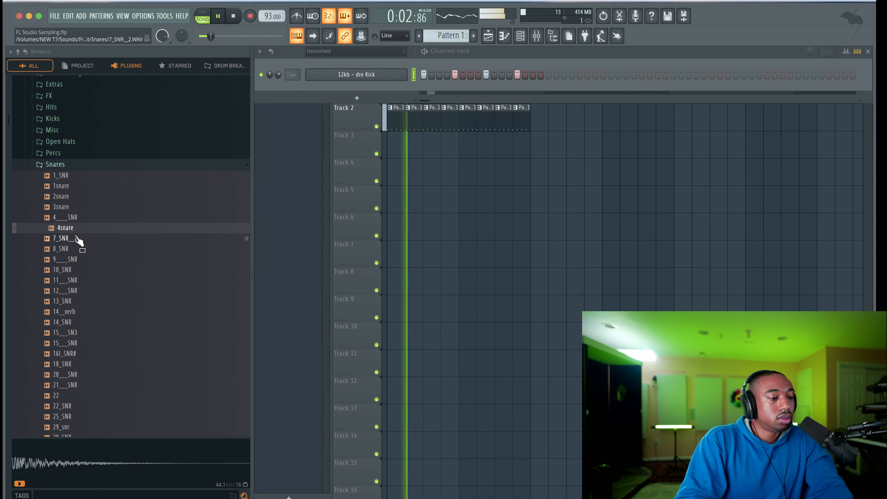
click(80, 238)
click(79, 248)
click(78, 259)
click(78, 270)
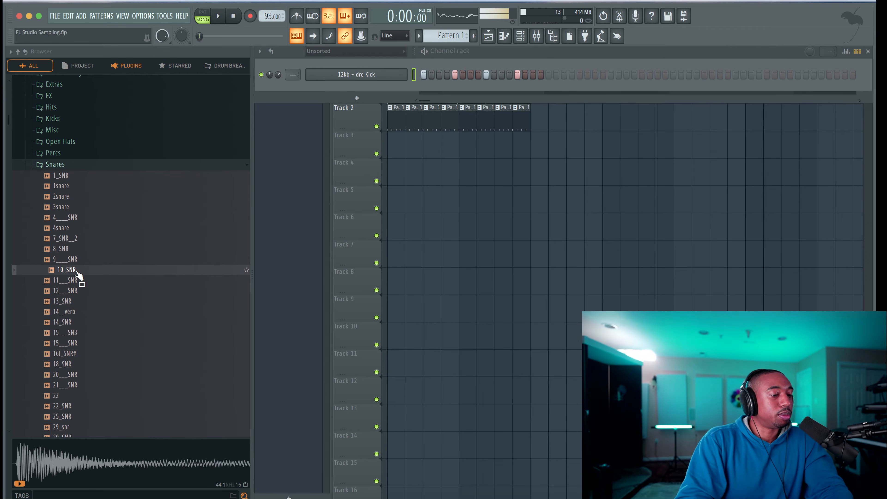
- Audition the snare samples from 11___SNR through 50 cent snare 3 over the arrangement
key(Down)
key(Down)
key(Down)
key(Down)
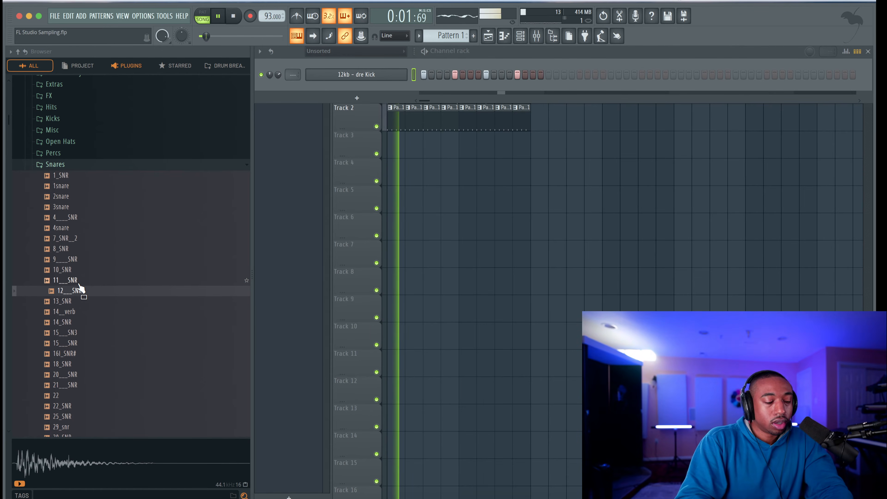
key(Down)
key(Down)
key(Down)
key(Down)
key(Down)
key(Down)
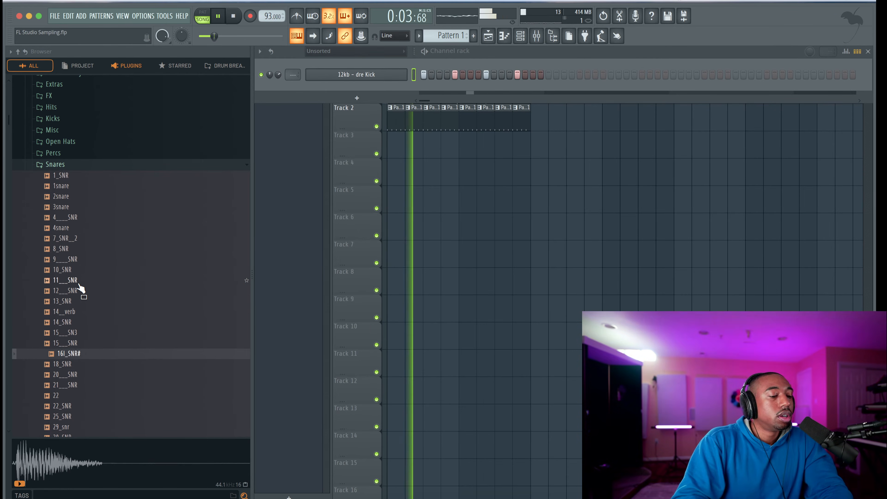
key(Down)
key(Down)
key(Down)
key(Down)
key(Down)
key(Down)
key(Down)
key(Down)
key(Down)
key(Down)
key(Down)
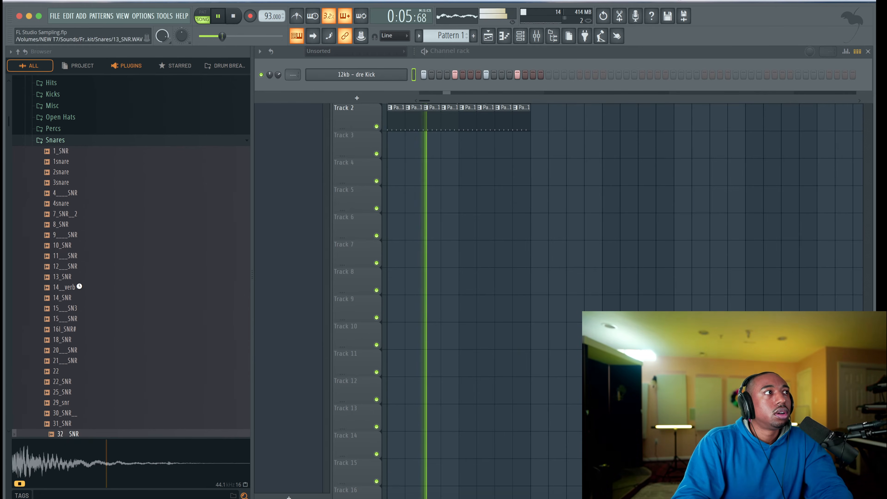
key(Up)
key(space)
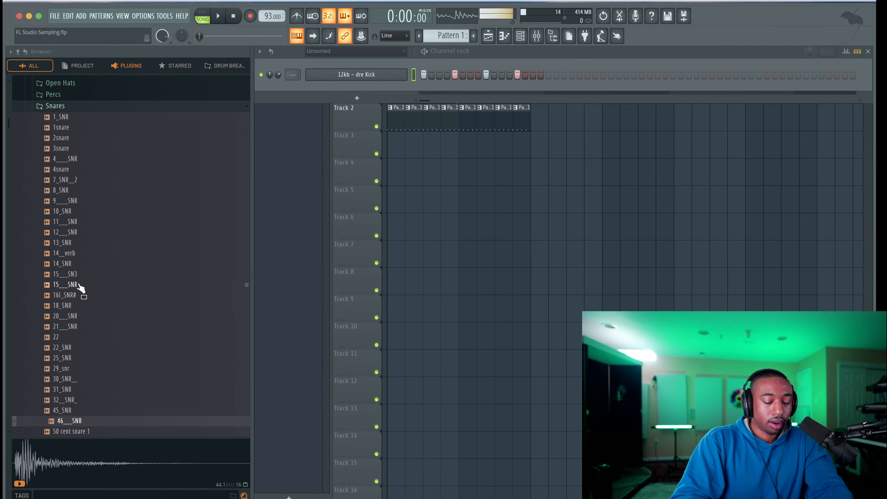
key(space)
key(Down)
key(Down)
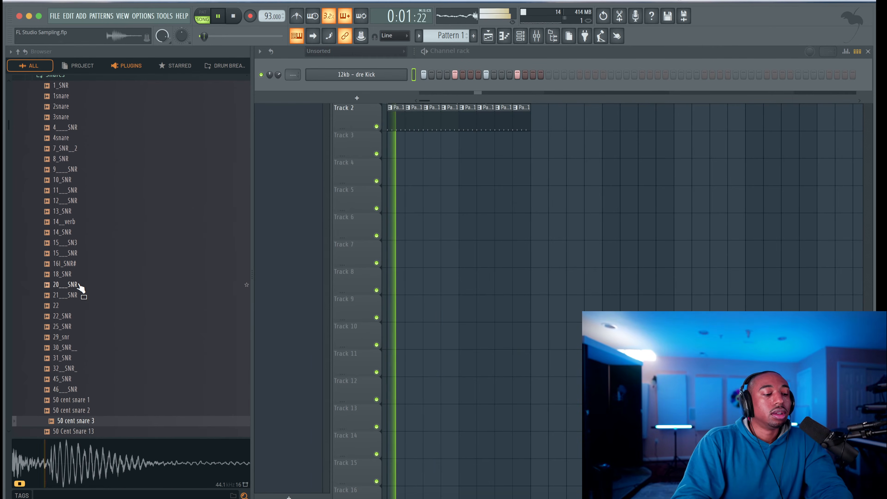
- Compare the snare samples from 50 cent snare 2 onward and load 50 Cent Snare 18 into a new channel
click(87, 412)
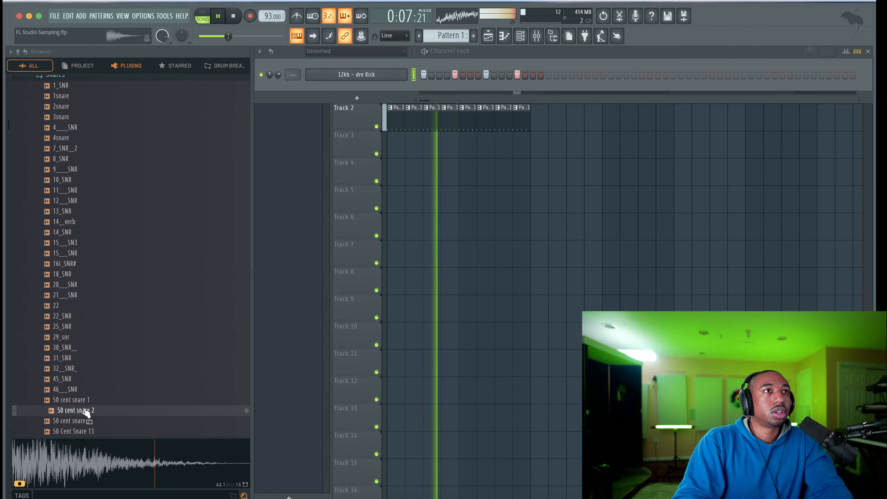
key(Down)
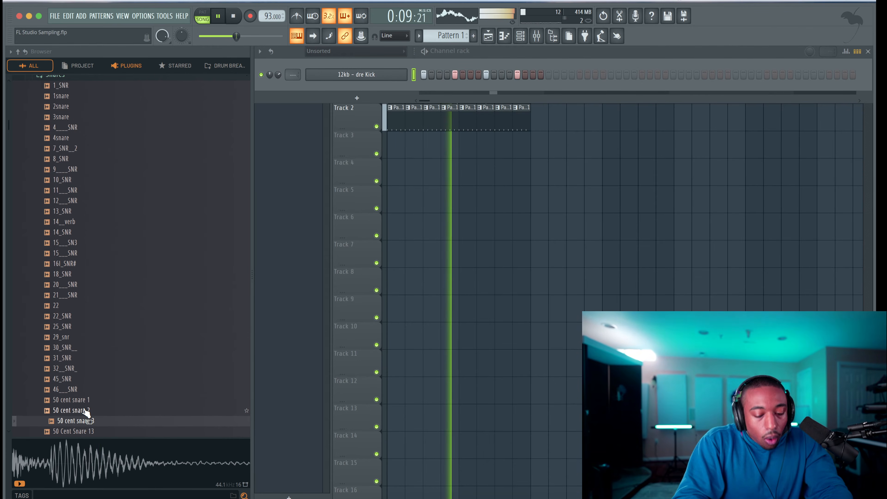
key(Down)
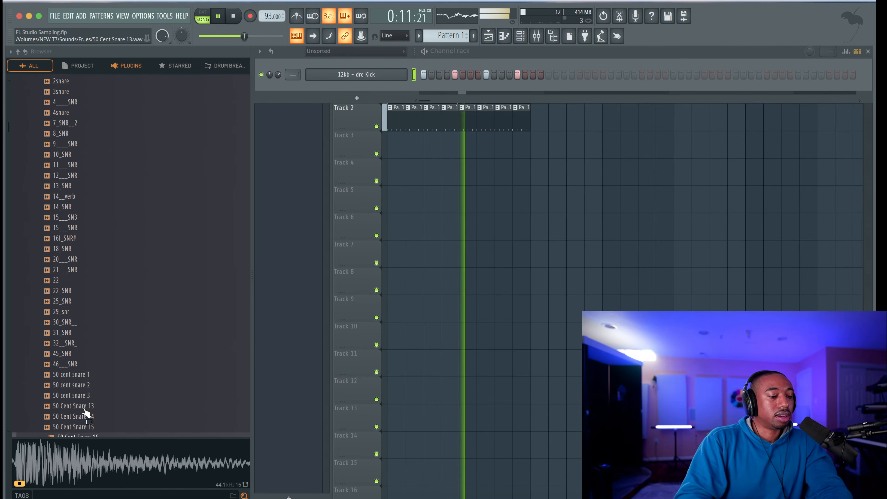
key(Down)
key(Down)
key(Down)
key(Up)
key(Up)
key(Down)
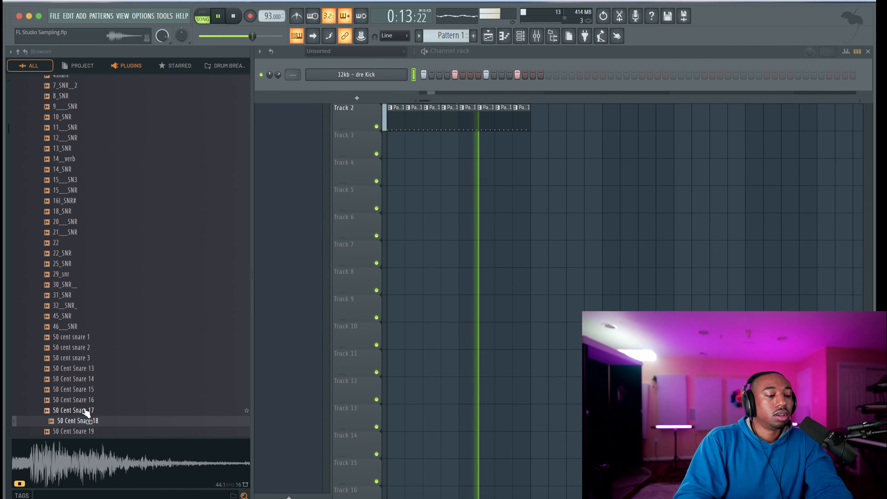
right_click(96, 420)
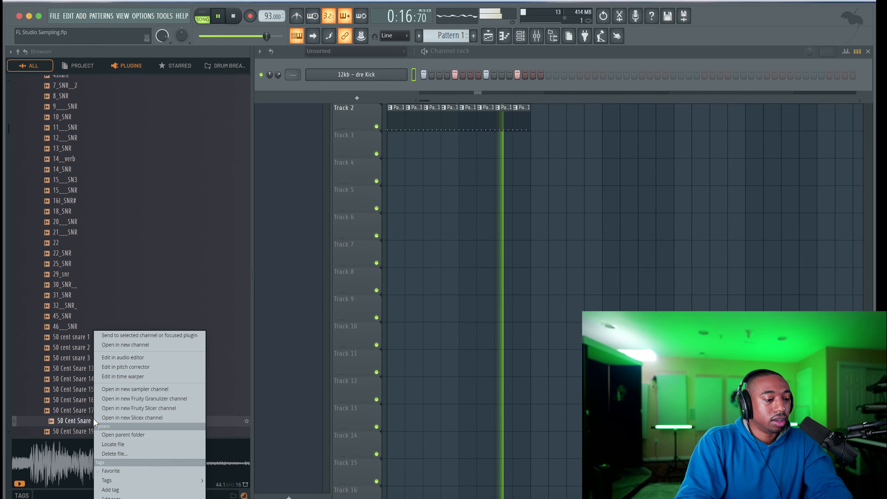
click(127, 341)
- Load the 50 cent snare 2 sample into another new channel
click(87, 347)
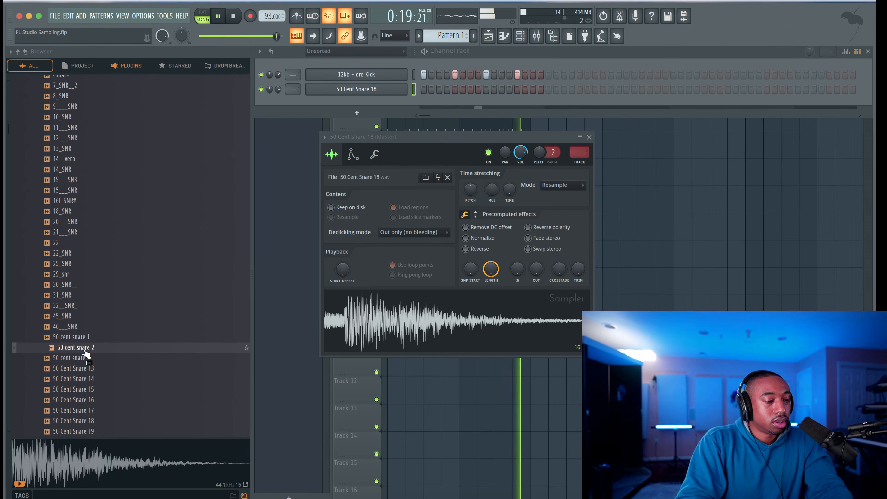
right_click(87, 348)
click(98, 345)
- Audition the samples from 50 Cent Snare 18 through 27 and load 50 cent Snare 26 into a new channel
scroll(96, 349, down, 3)
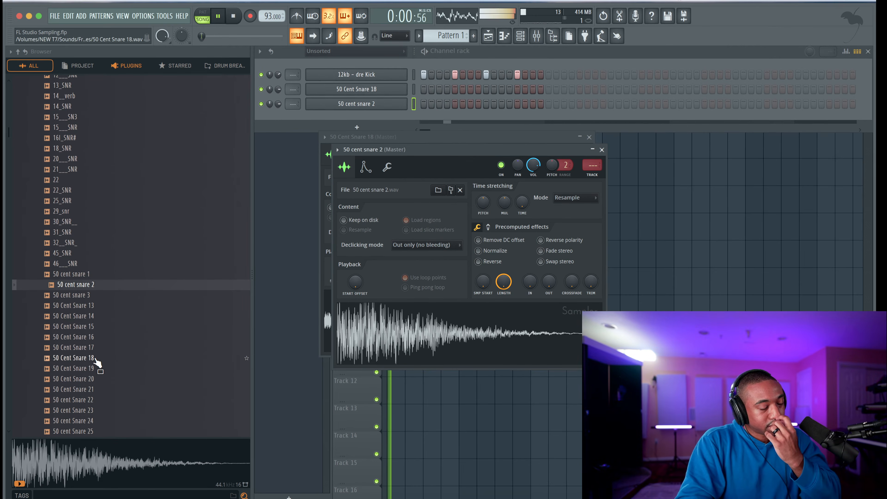
click(93, 359)
key(Down)
key(Down)
key(Down)
key(Down)
key(Down)
key(Down)
key(Down)
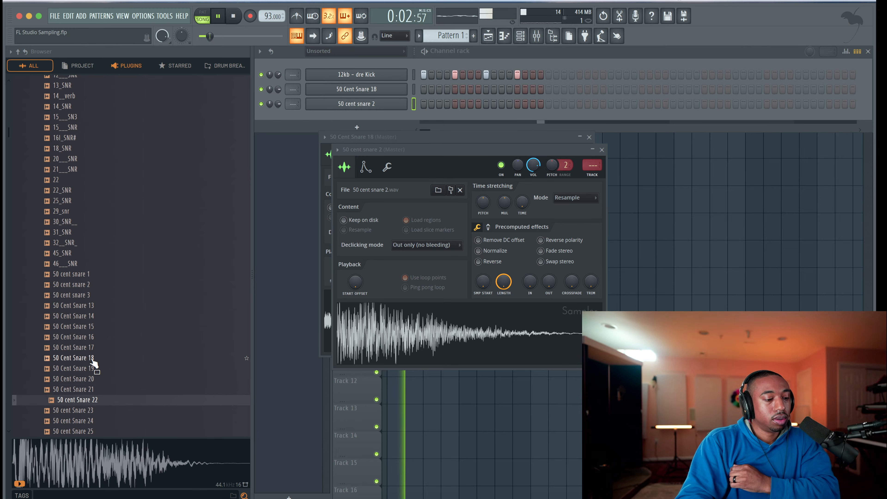
key(Down)
key(Down)
key(Down)
key(Up)
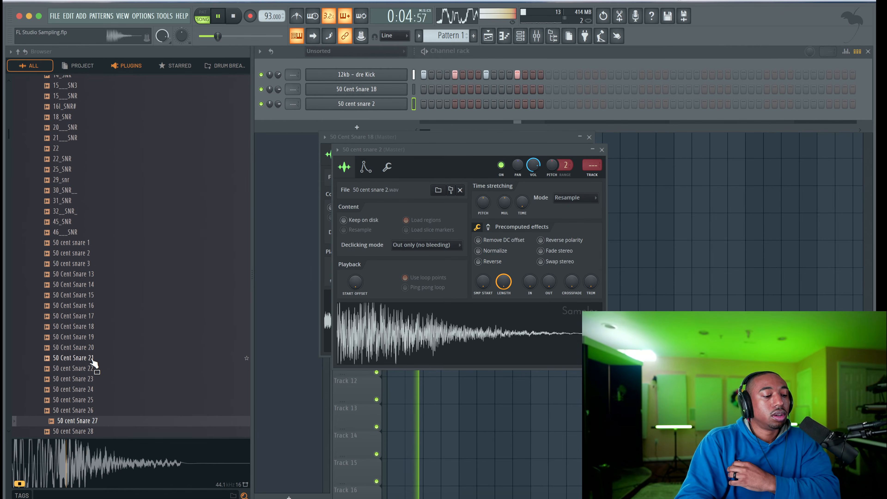
key(Up)
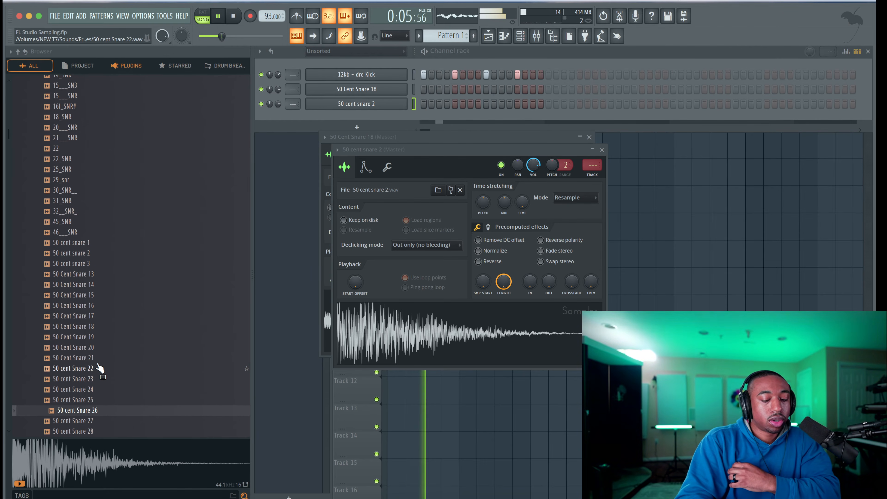
right_click(94, 411)
click(120, 345)
- Audition the samples from 50 cent Snare 27 through 35, and compare 50 cent snare4 with the ones just after it
click(89, 420)
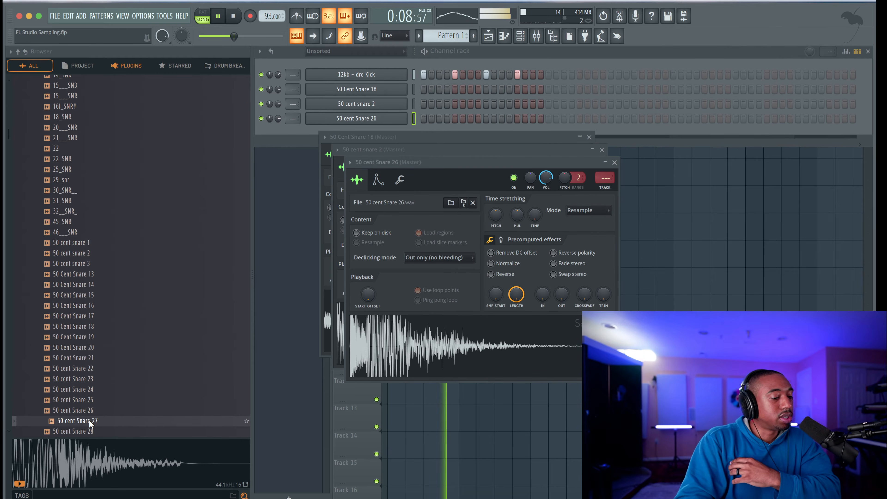
key(Down)
key(Down)
key(Down)
key(Down)
key(Down)
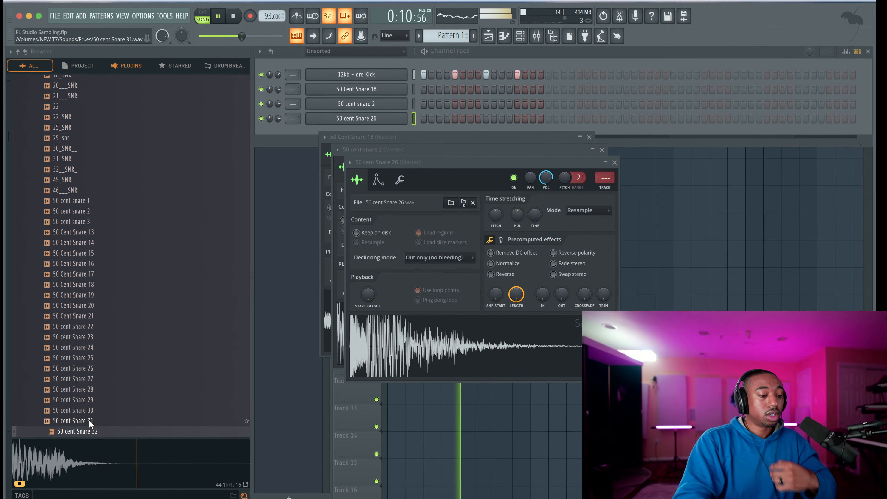
key(Down)
key(Down)
key(Down)
key(Down)
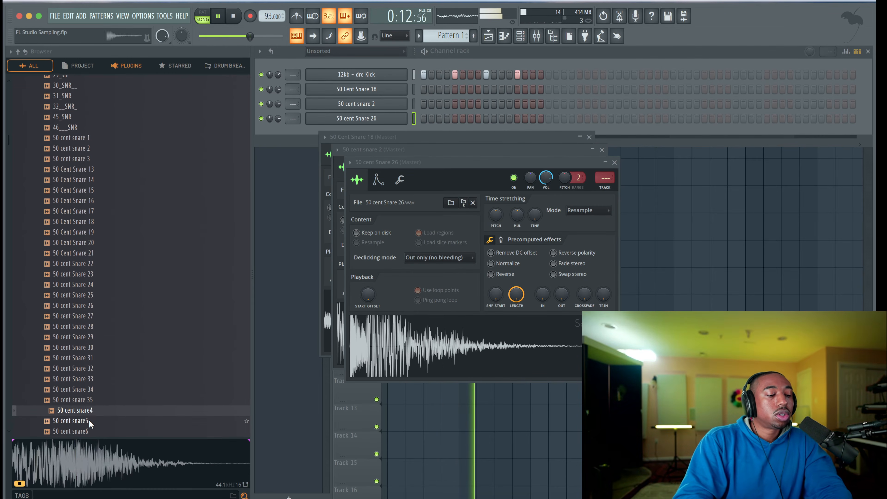
key(Down)
key(Down)
key(Down)
key(Up)
key(Up)
key(Up)
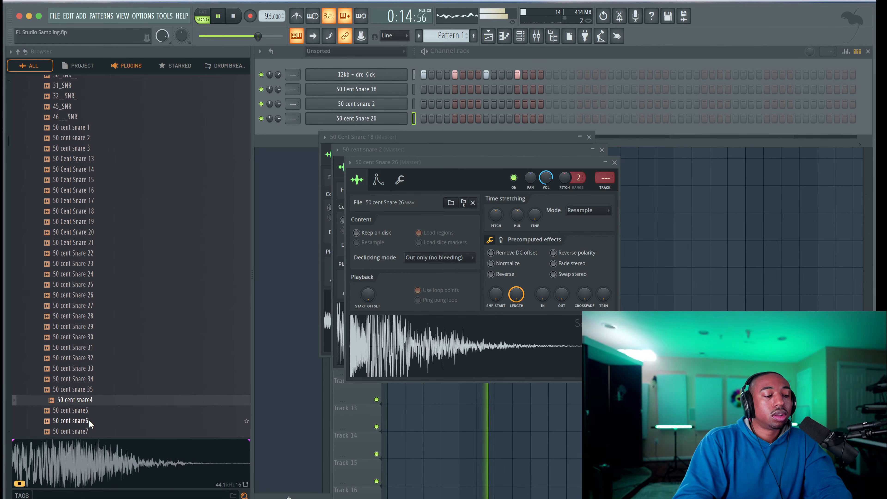
- Audition the samples from 50 cent snare5 through 50 Wak2, going back to 50 cent snare12 for another listen
key(Down)
key(Down)
key(Down)
key(Down)
key(Down)
key(Down)
key(Down)
key(Down)
key(Down)
key(Down)
key(Down)
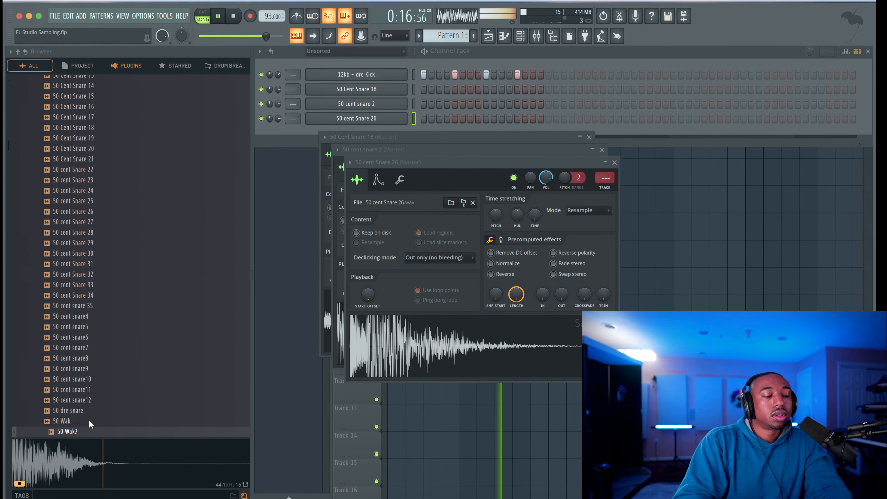
key(Up)
key(Up)
key(Up)
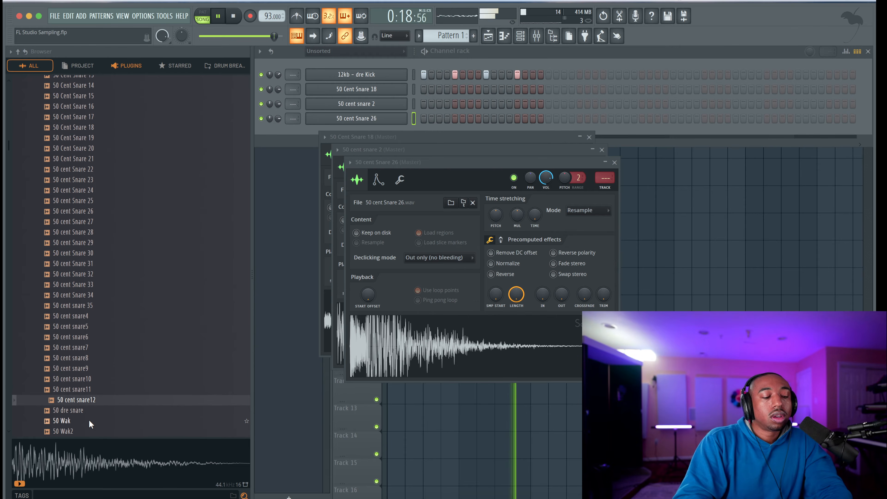
- Audition the samples from 50 dre snare through 50 Wak8 over the playing beat
key(Down)
key(Down)
key(Down)
key(Down)
key(Down)
key(Down)
key(Down)
key(Down)
key(Down)
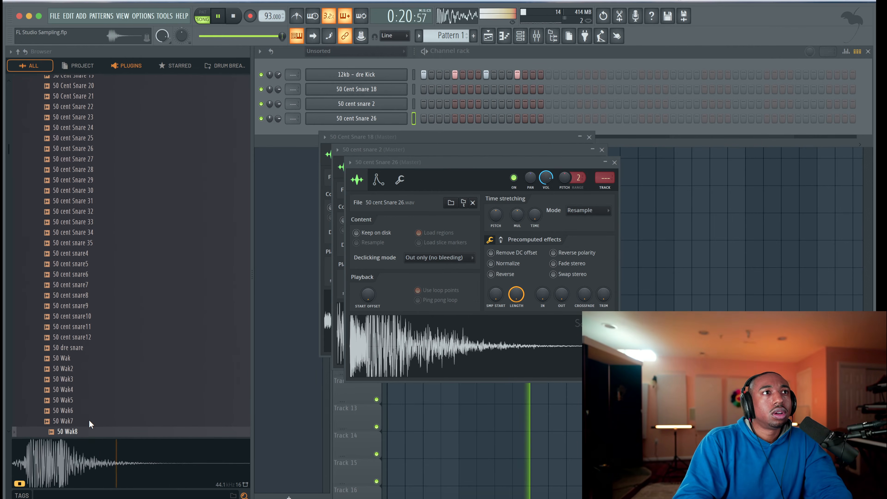
- Audition the samples from 50 Wak9 through 96_SNR, giving 69_SNR a second listen
key(Down)
key(Down)
key(Down)
key(Down)
key(Down)
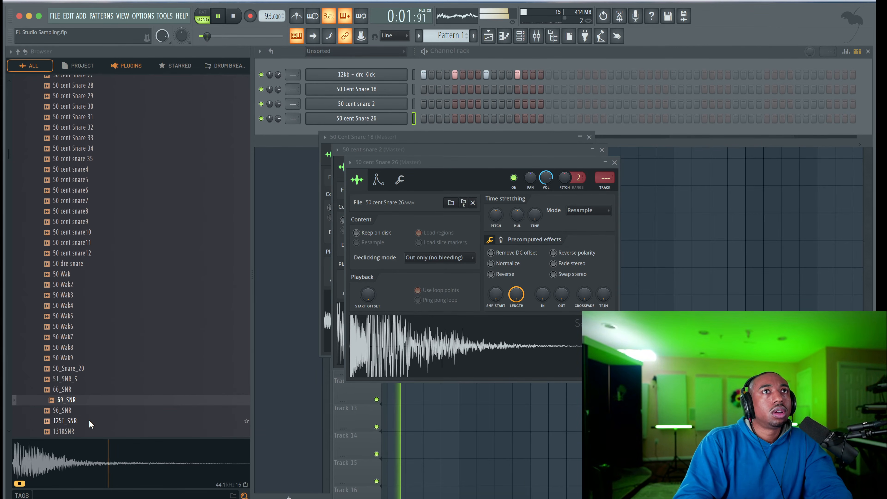
click(84, 400)
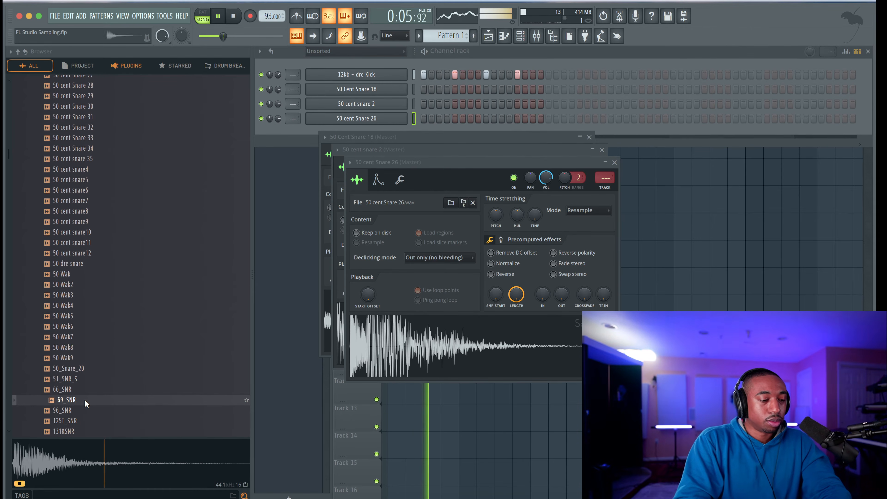
key(Down)
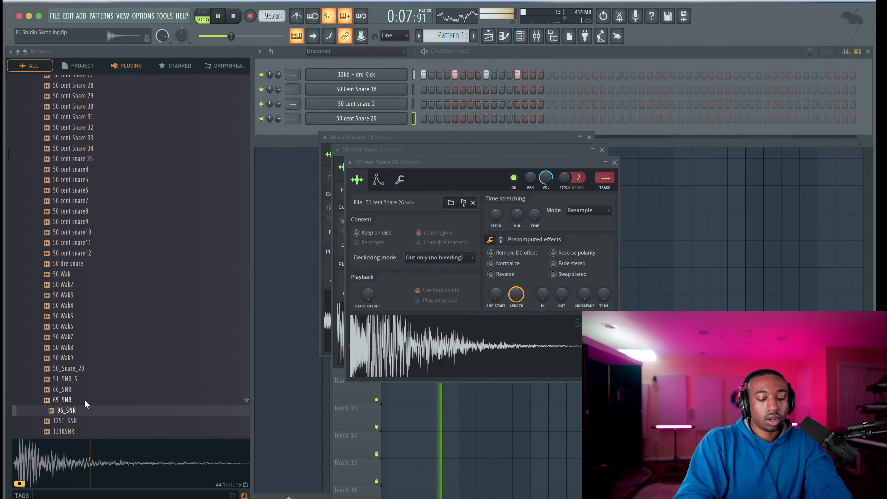
- Audition the samples from 125T_SNR through B55bsna, and stop the song playback
key(Down)
key(Down)
key(Down)
key(Down)
key(Down)
key(Down)
key(Down)
key(Down)
key(Down)
key(Down)
key(Down)
key(Down)
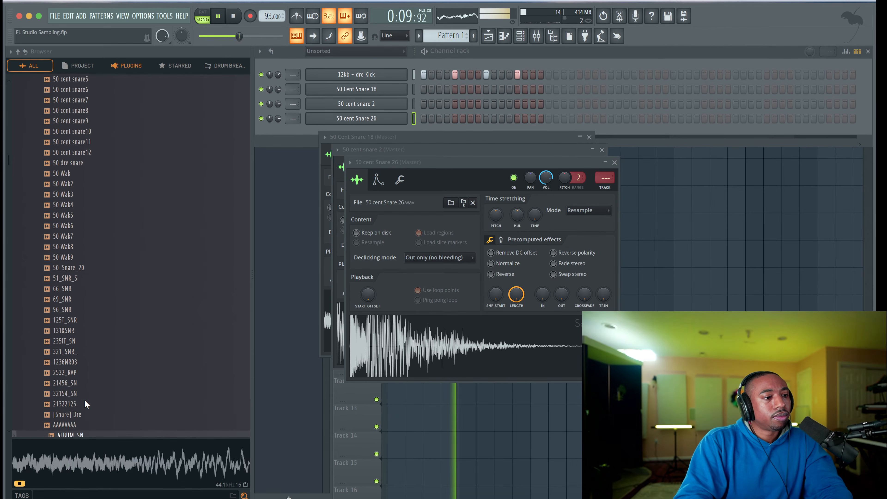
key(Down)
key(Down)
key(Down)
key(space)
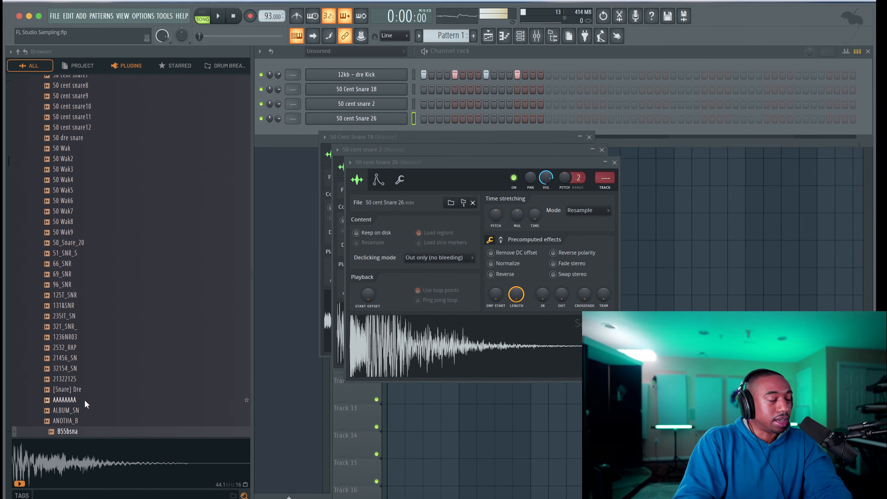
- Restart the song and audition the samples from Banks SD1 through Cardiak Snare 2 (SNARE)
key(space)
key(Down)
key(Down)
key(Down)
key(Down)
key(Down)
key(Down)
key(Down)
key(Down)
key(Down)
key(Down)
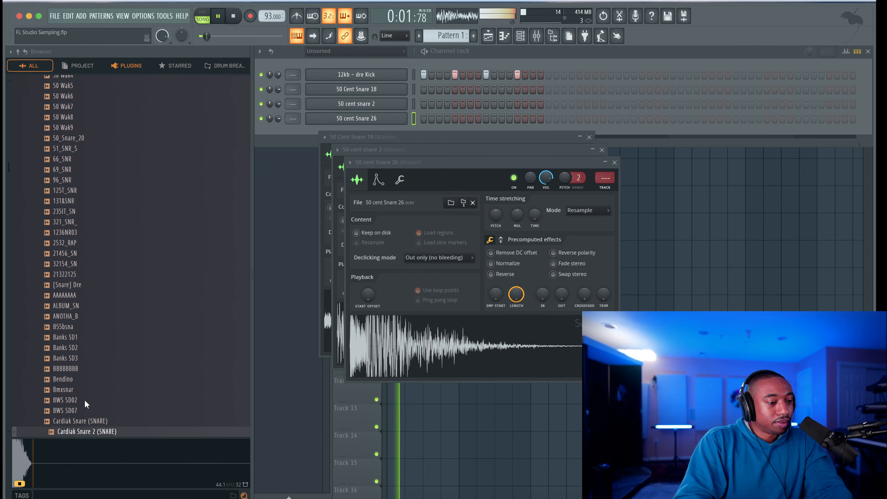
- Audition the samples from Cardiak'sLexSnare through dde snare 5 over the playing beat
key(Down)
key(Down)
key(Down)
key(Down)
key(Down)
key(Down)
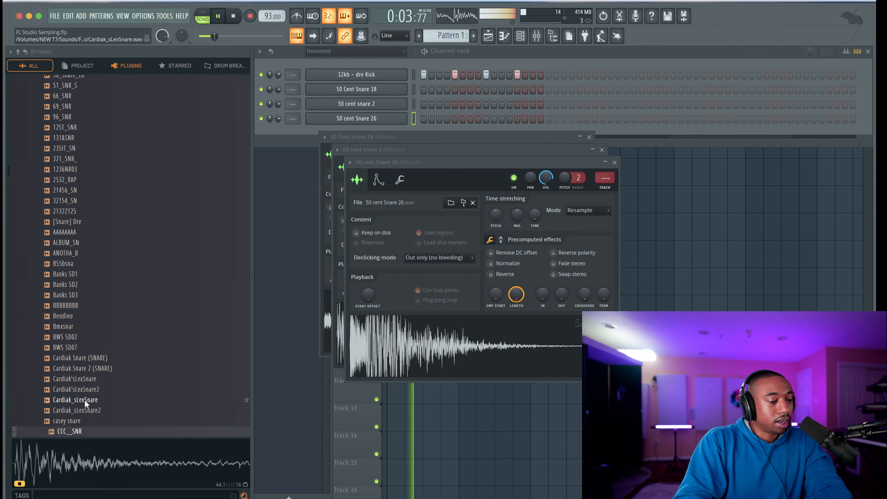
key(Down)
key(Down)
key(Down)
key(Down)
key(Down)
key(Down)
key(Down)
key(Down)
key(Down)
key(Down)
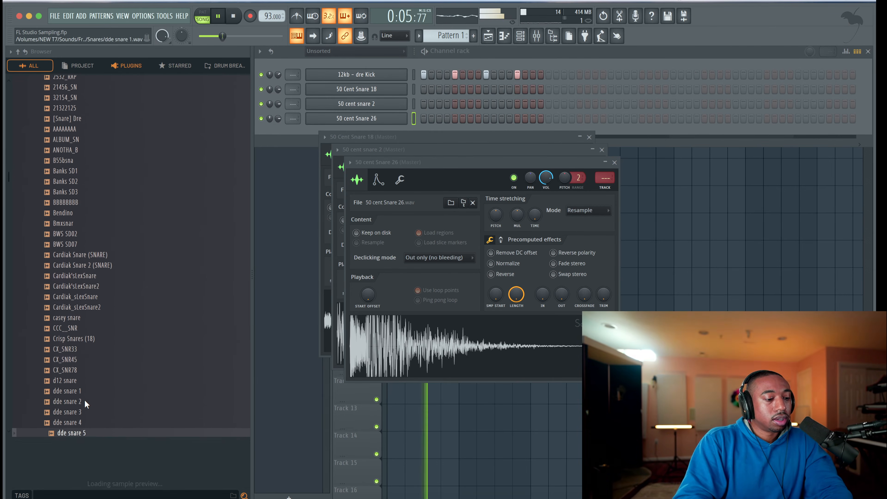
- Play the loaded 50 Cent Snare 18, 50 cent snare 2 and 50 cent Snare 26 channels by hand to compare them
click(413, 89)
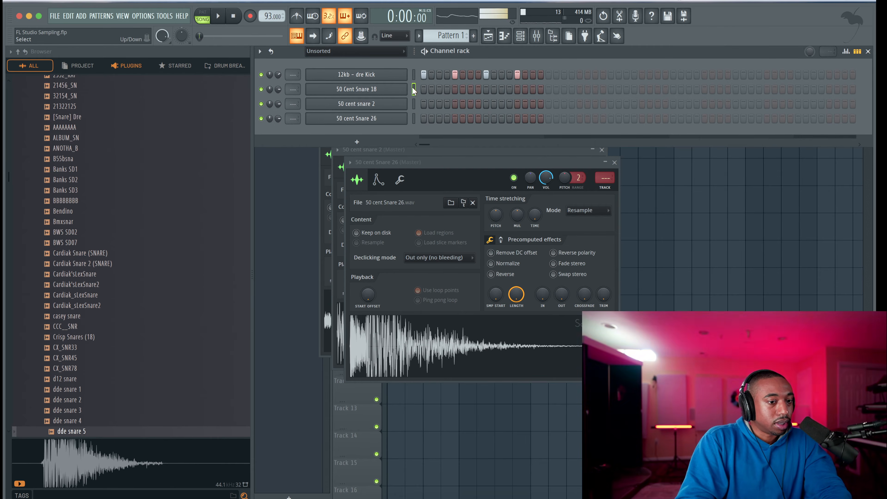
click(149, 15)
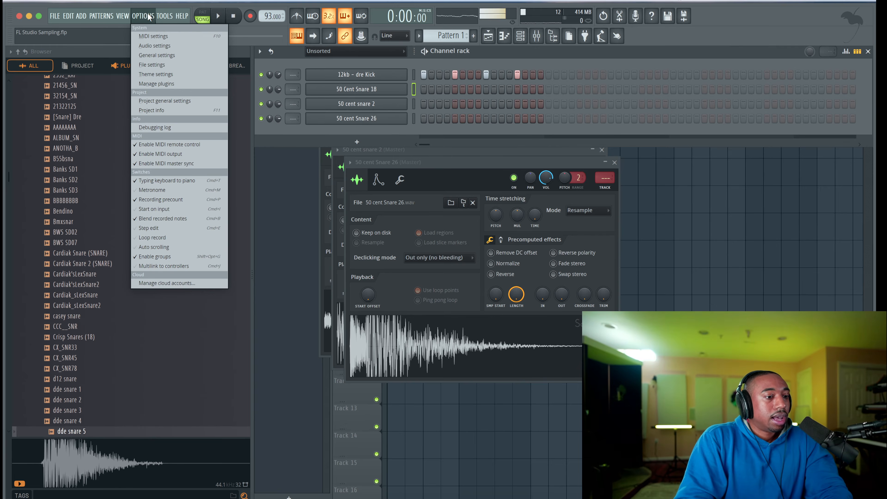
click(193, 179)
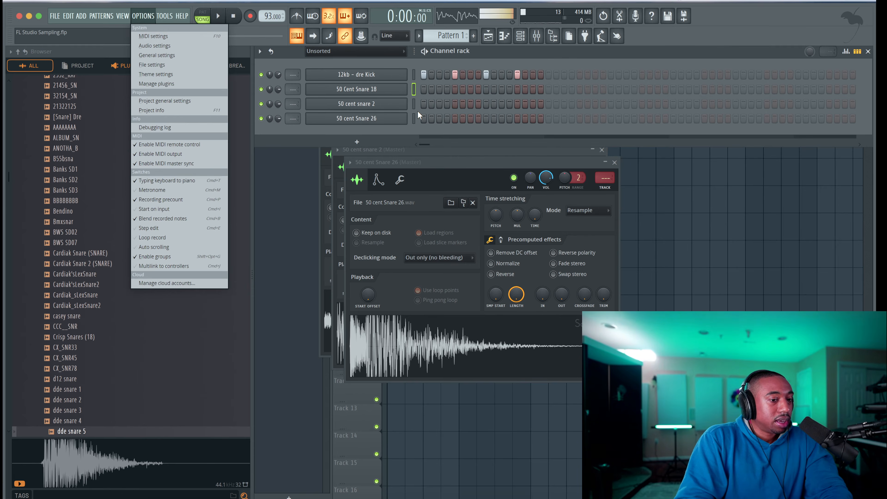
key(q)
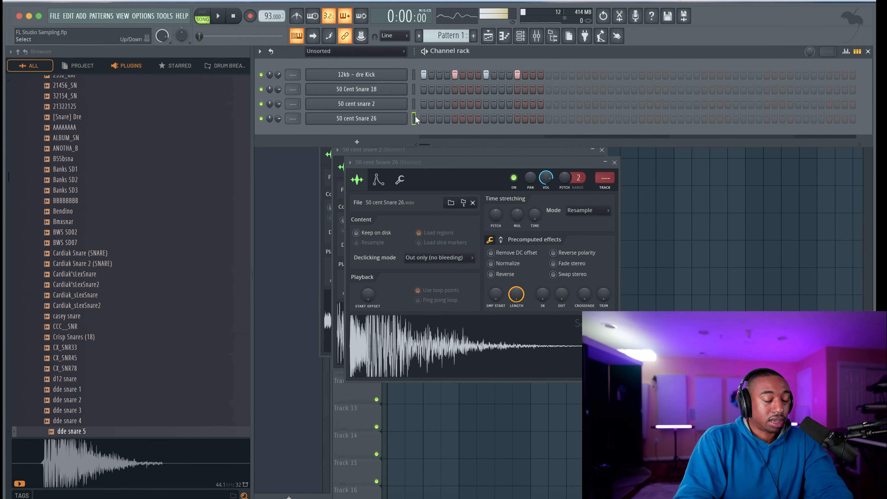
click(413, 104)
key(q)
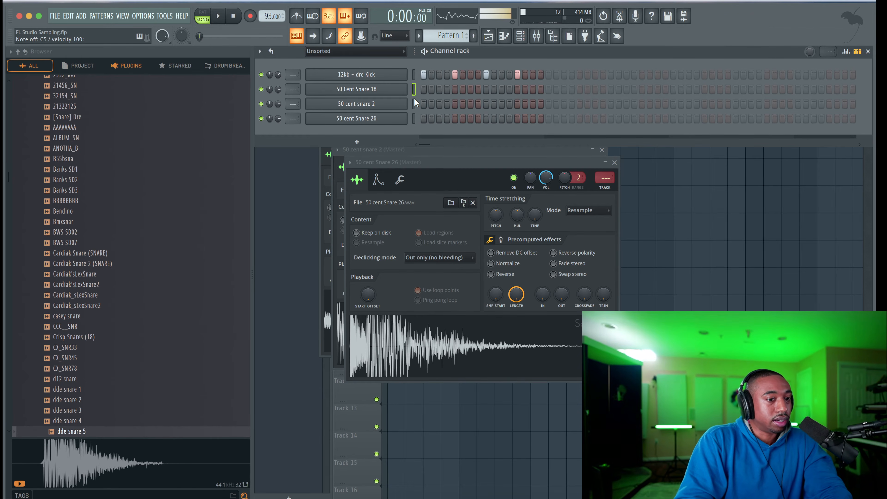
- Place 50 Cent Snare 18 hits on steps 5 and 13 of Pattern 1 and play the beat
key(space)
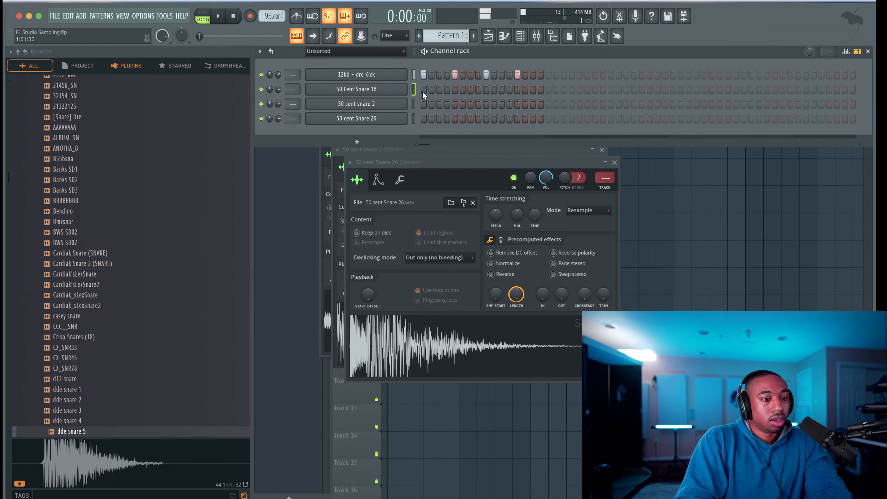
click(456, 89)
click(517, 89)
key(space)
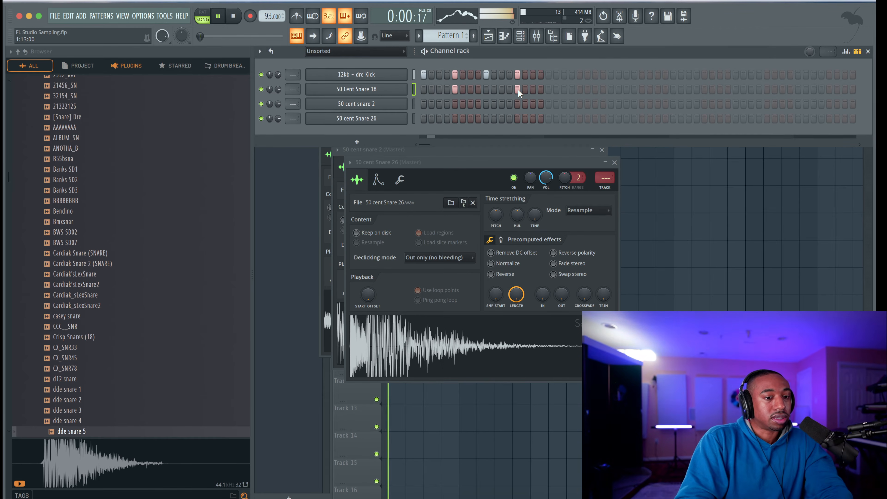
- Trim the lead-in from the start of the 50 Cent Snare 18 sample and set its quick fade-out to about 44%
click(390, 91)
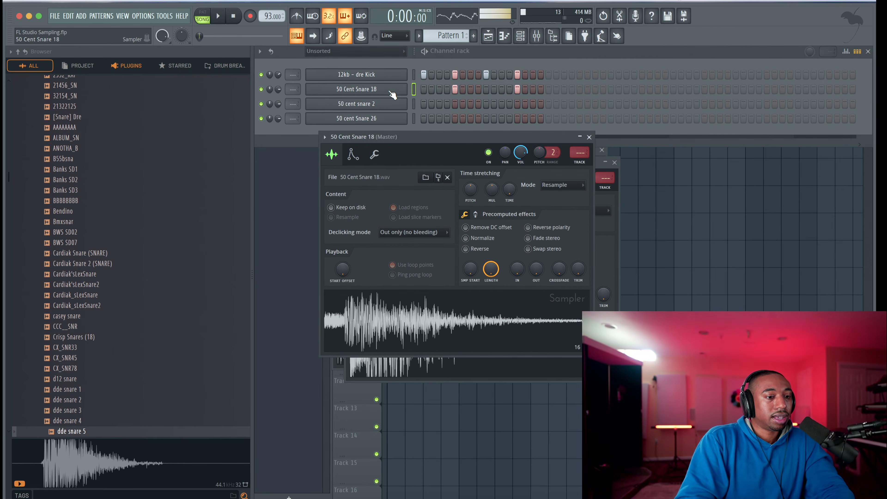
click(394, 90)
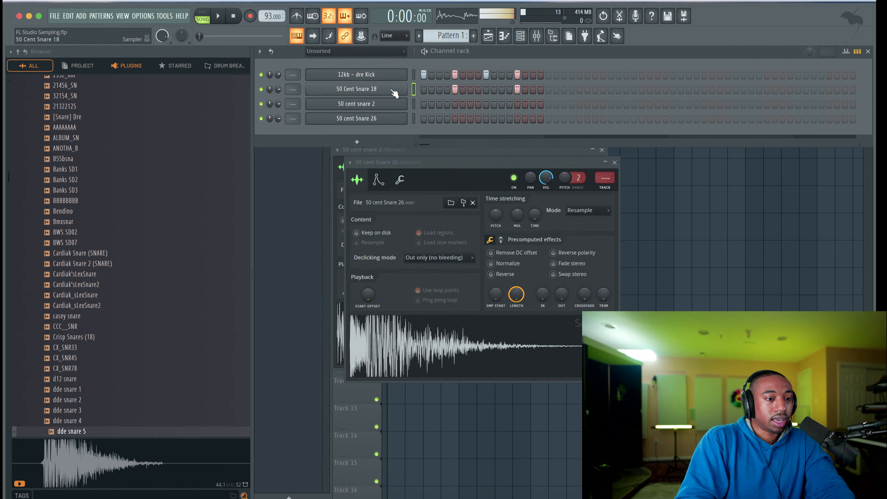
click(394, 90)
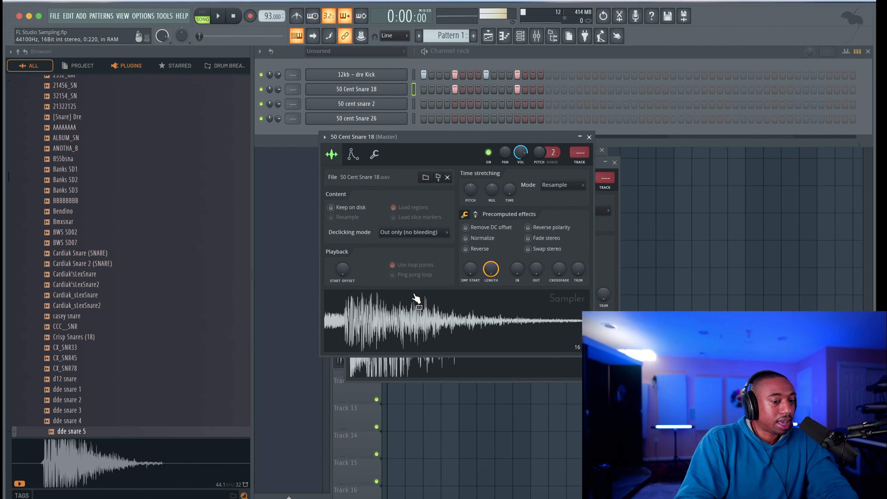
drag(471, 271, 472, 274)
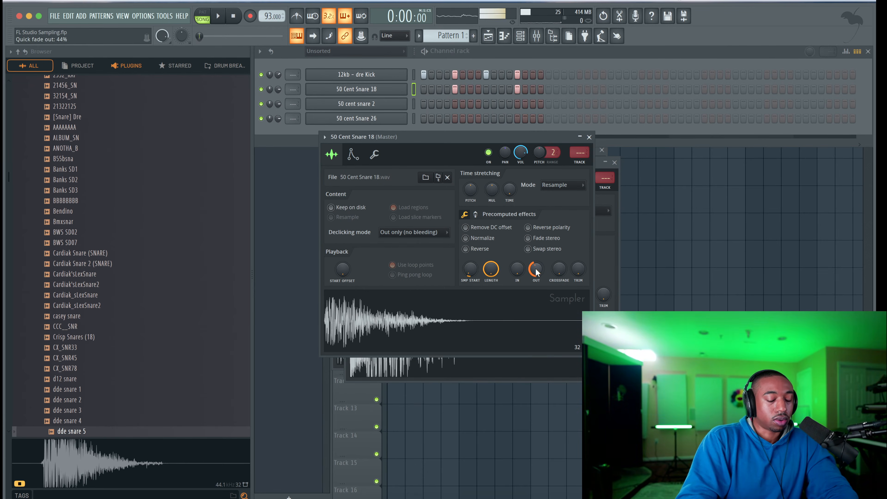
click(588, 137)
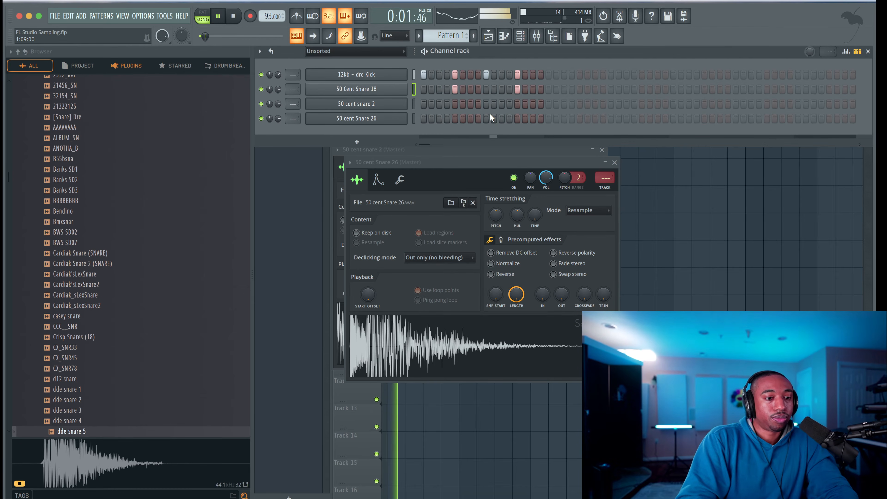
- Check the playlist, return to the channel rack, and open the Closed Hats folder of The Lunch77 Dr. Dre Drumkit
key(F5)
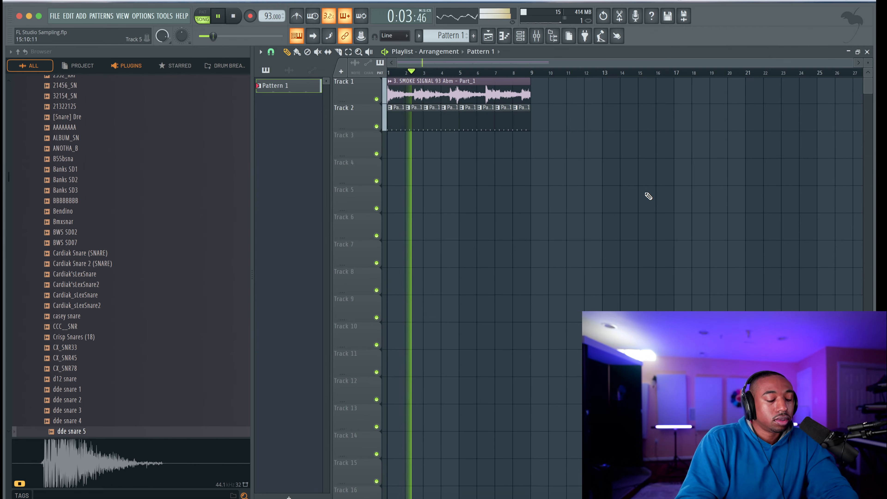
key(F6)
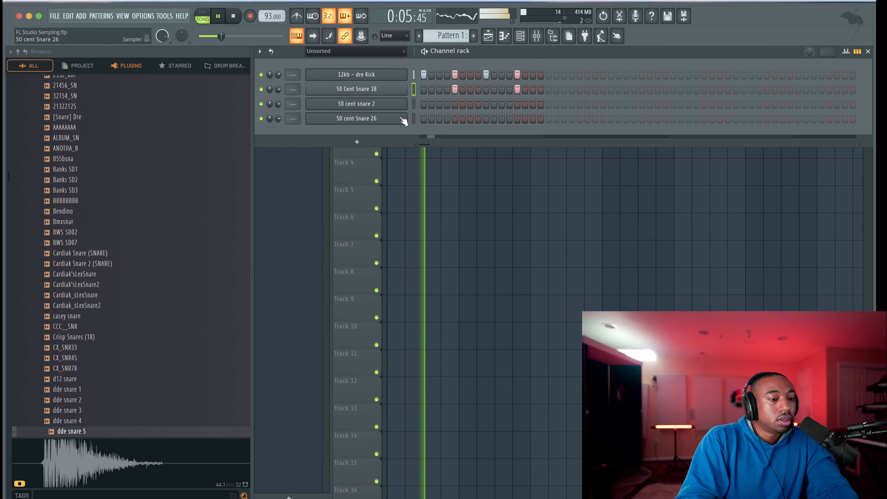
key(F6)
scroll(139, 171, up, 7)
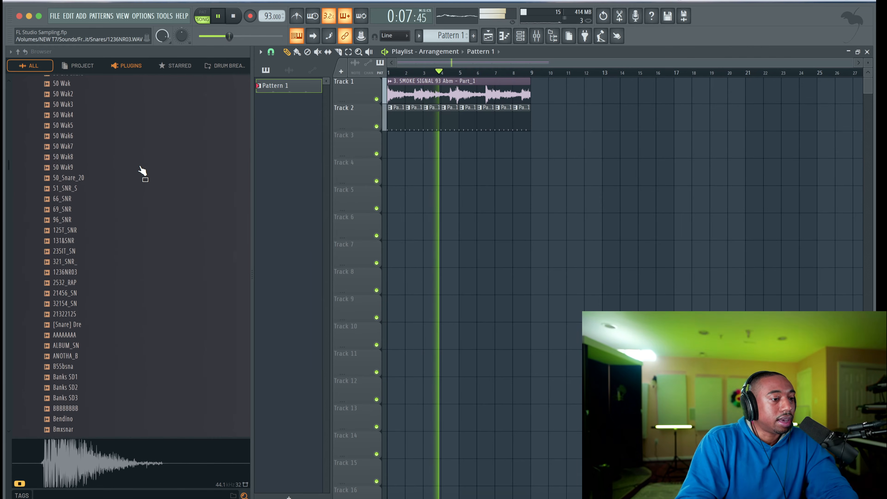
scroll(142, 171, up, 15)
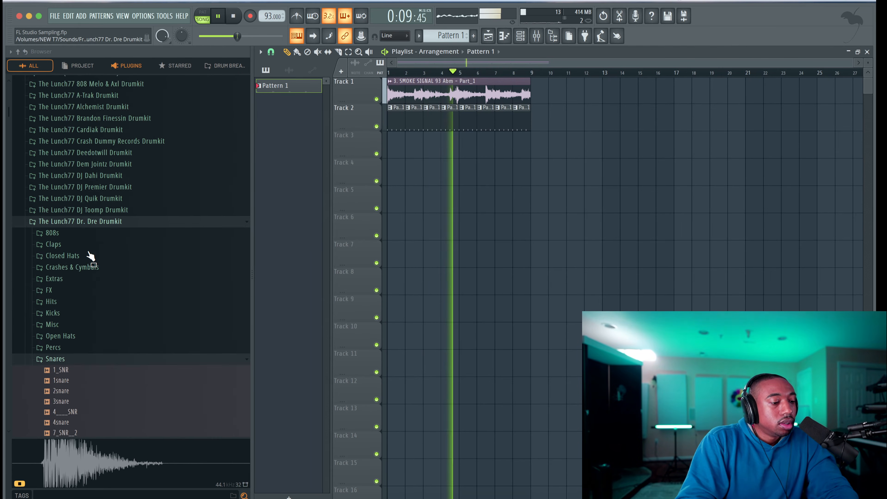
scroll(90, 255, down, 5)
click(520, 36)
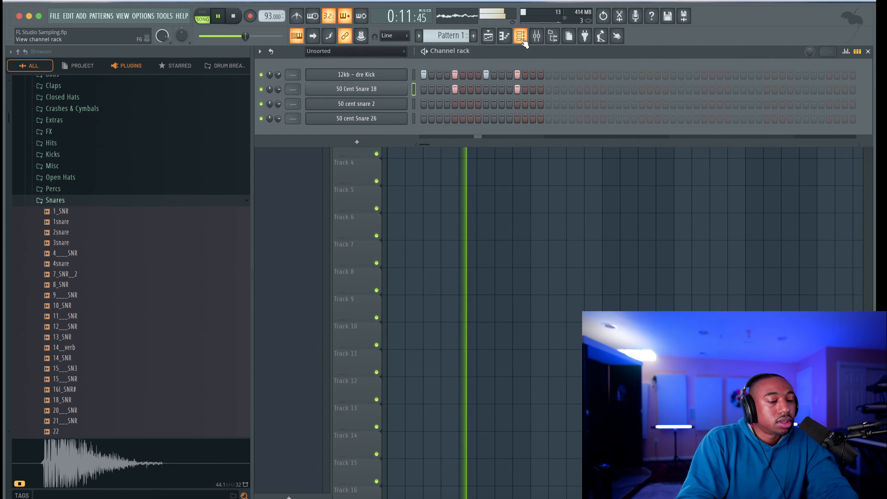
scroll(88, 175, up, 1)
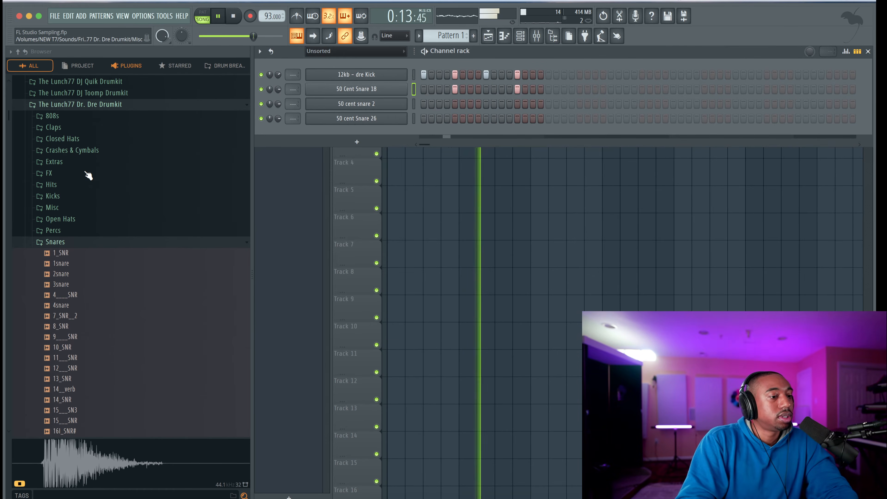
click(87, 139)
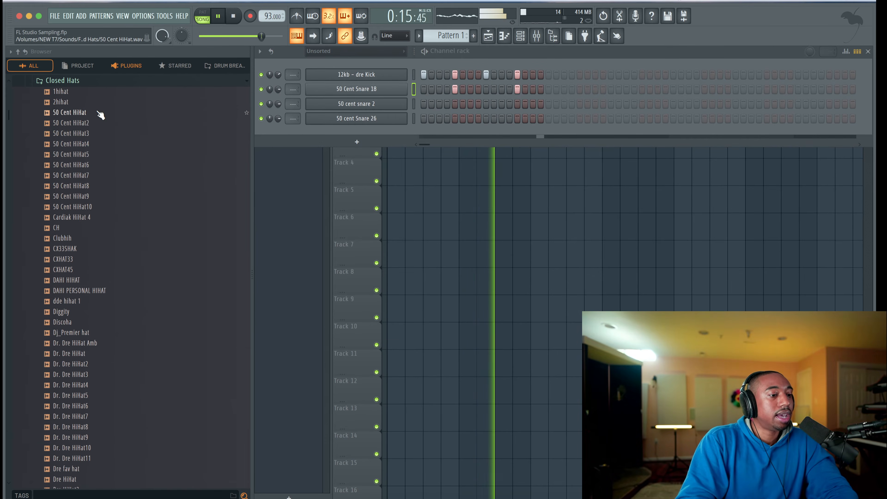
- Load the 1hihat sample into a new channel and close its sampler window
click(99, 94)
right_click(99, 95)
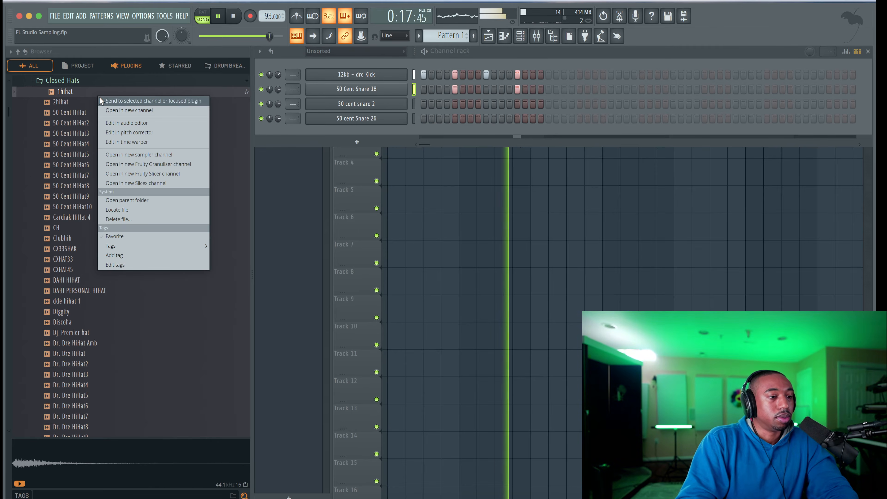
click(129, 110)
click(525, 73)
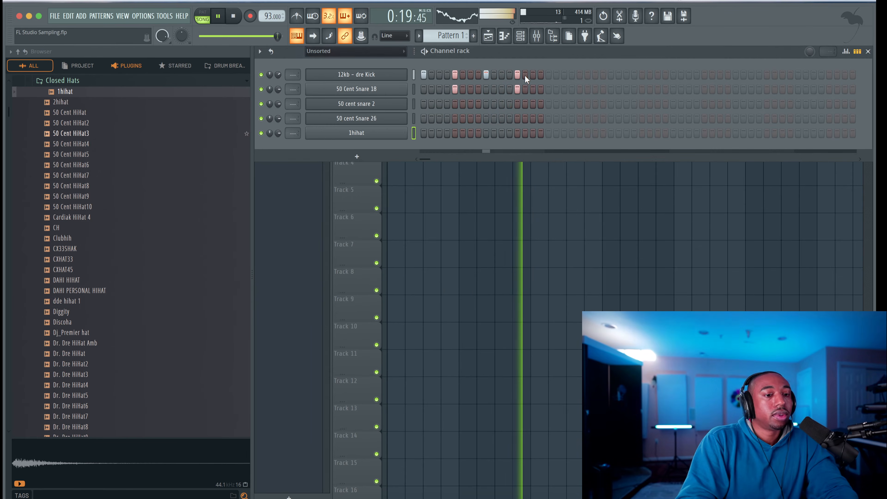
- Fill every second step of the 1hihat channel and listen to the pattern
right_click(402, 137)
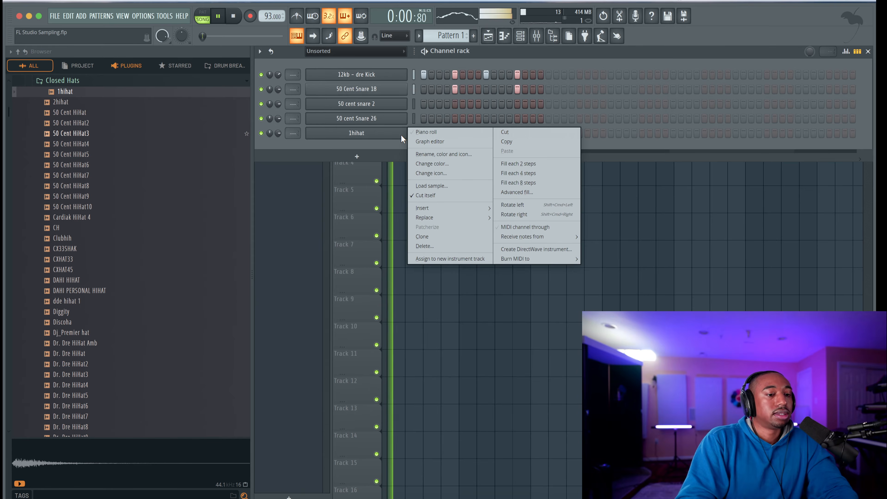
click(512, 163)
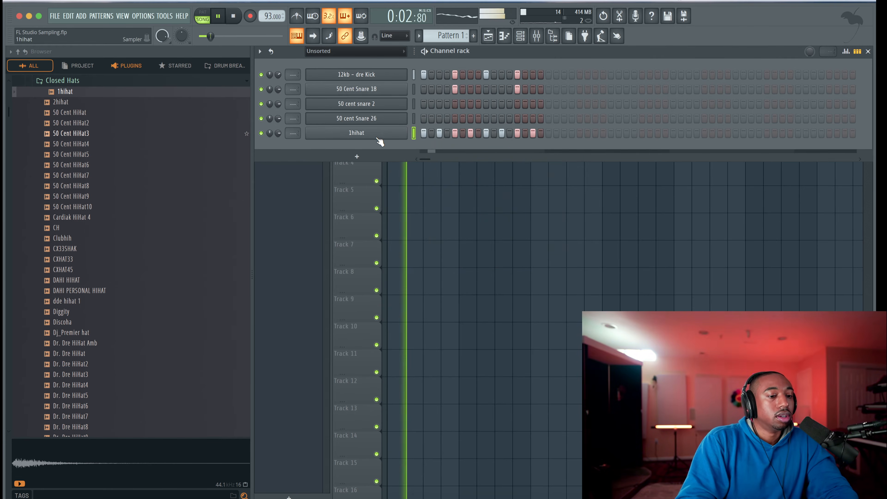
key(space)
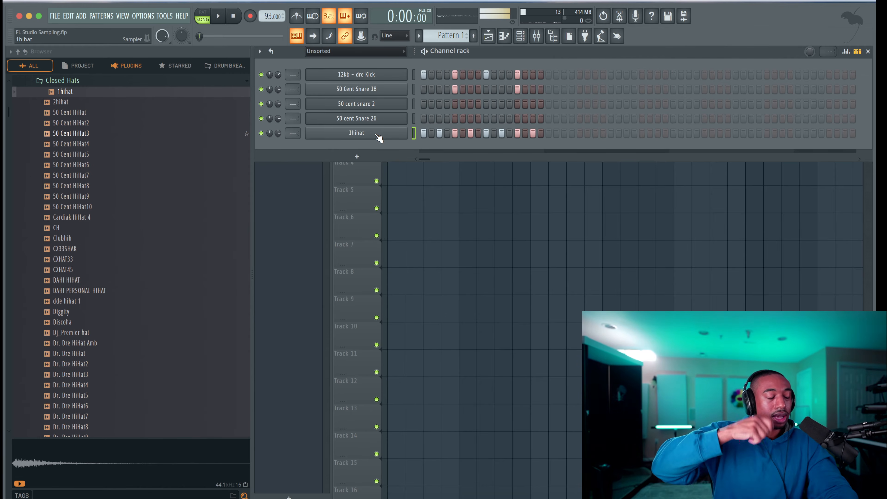
- Shift the 1hihat channel's notes slightly late with its time shift setting during playback, and close the channel settings
click(377, 135)
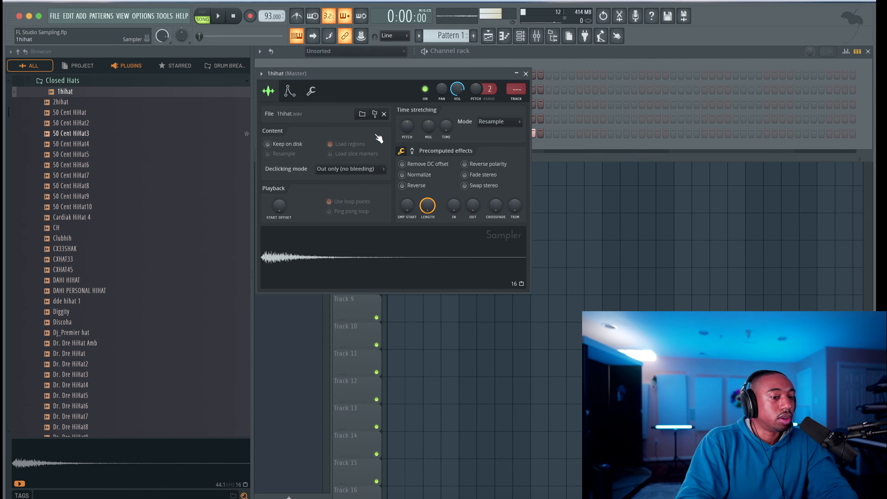
click(312, 91)
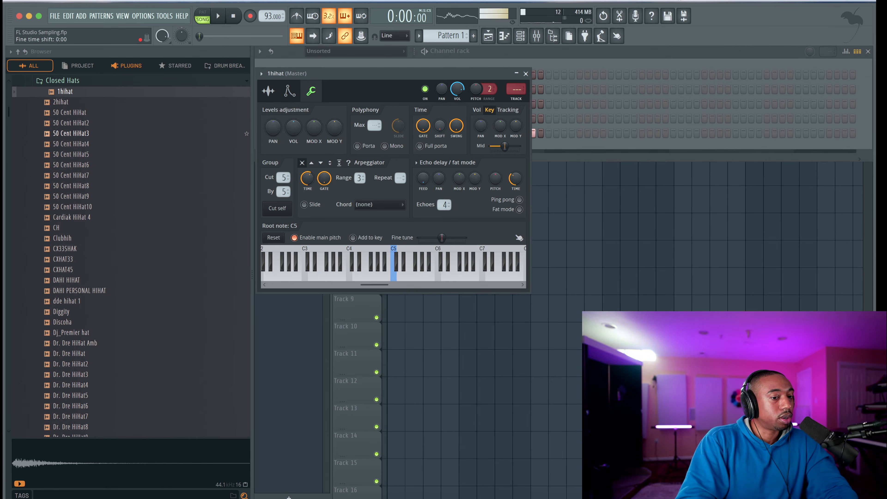
key(space)
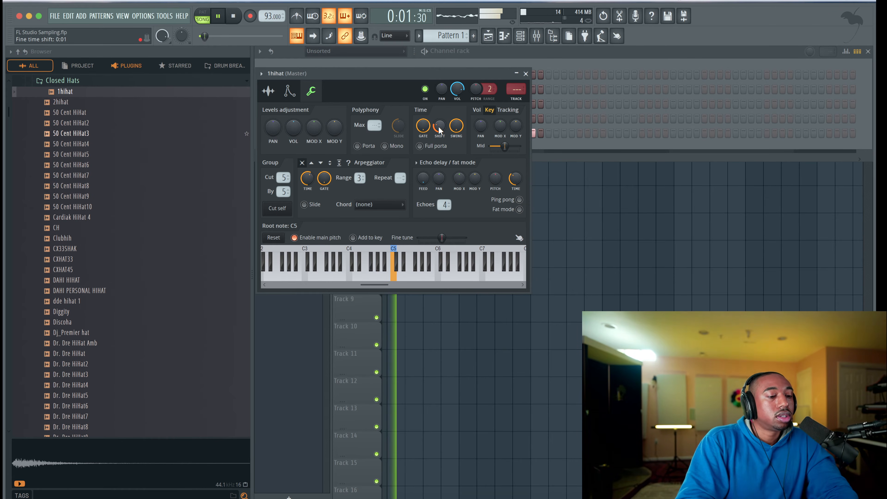
drag(438, 127, 439, 124)
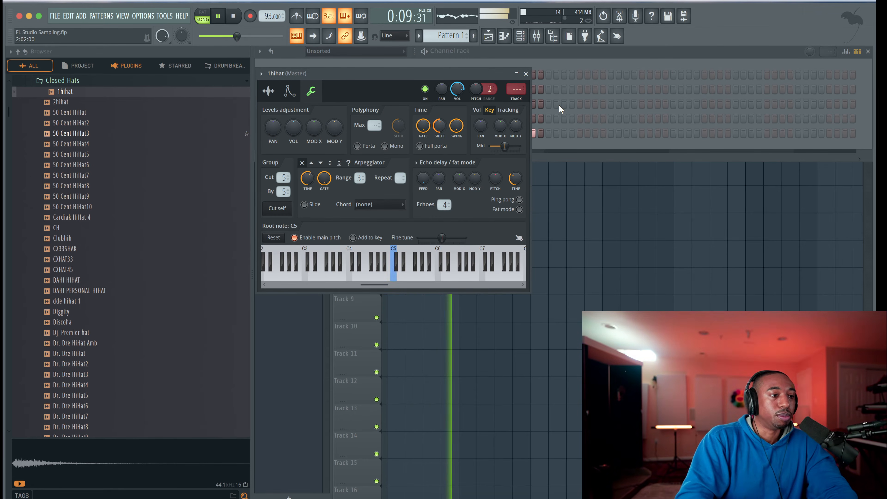
click(525, 74)
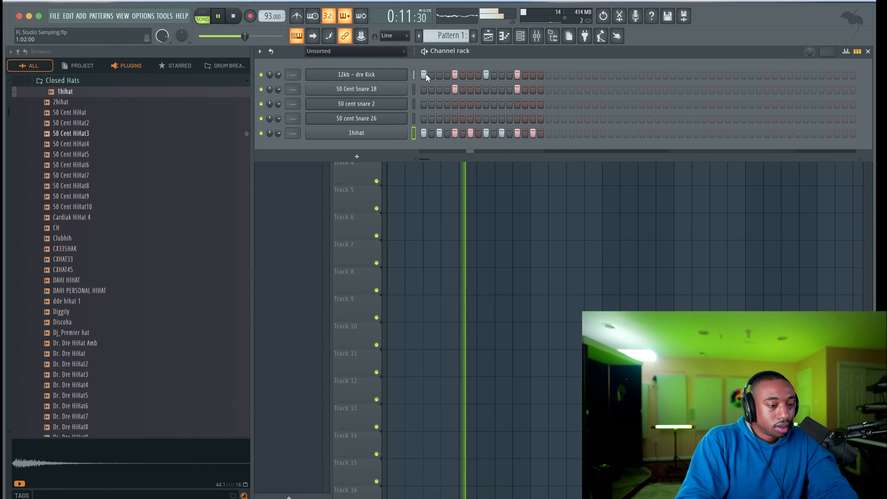
- Collapse the Closed Hats folder and set the dre Kick channel's volume to about 72%
scroll(150, 160, up, 3)
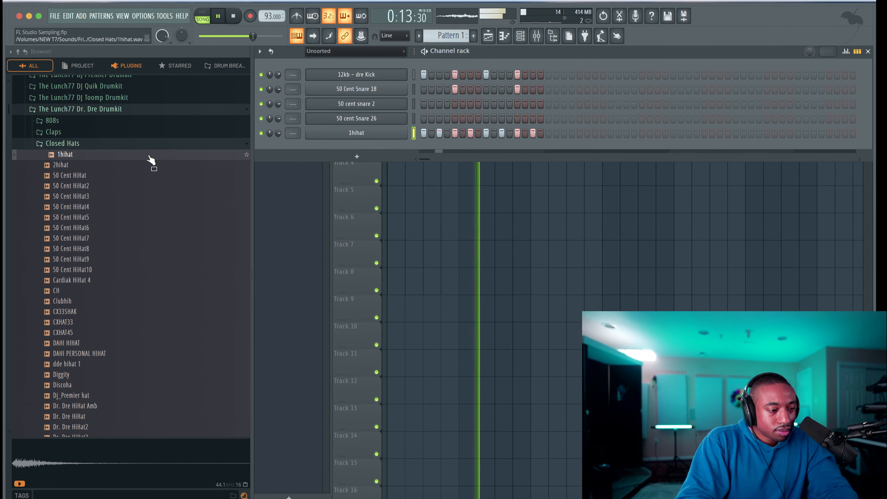
click(148, 143)
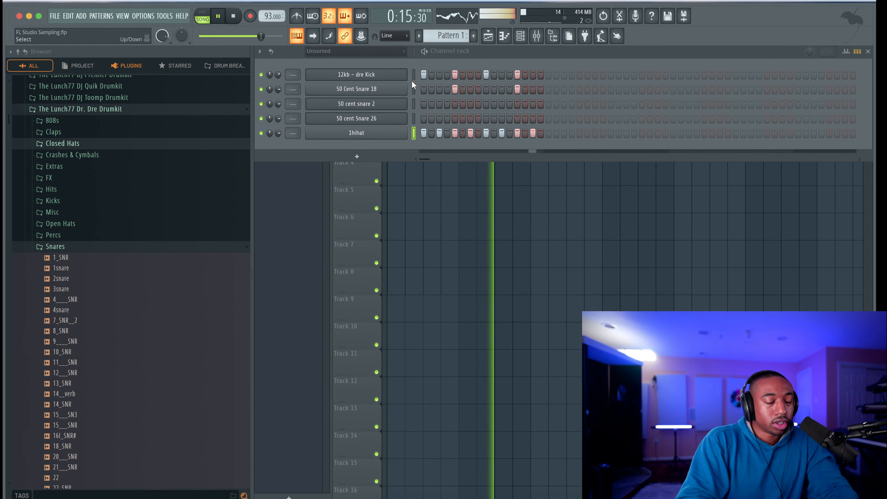
click(414, 89)
drag(277, 75, 278, 70)
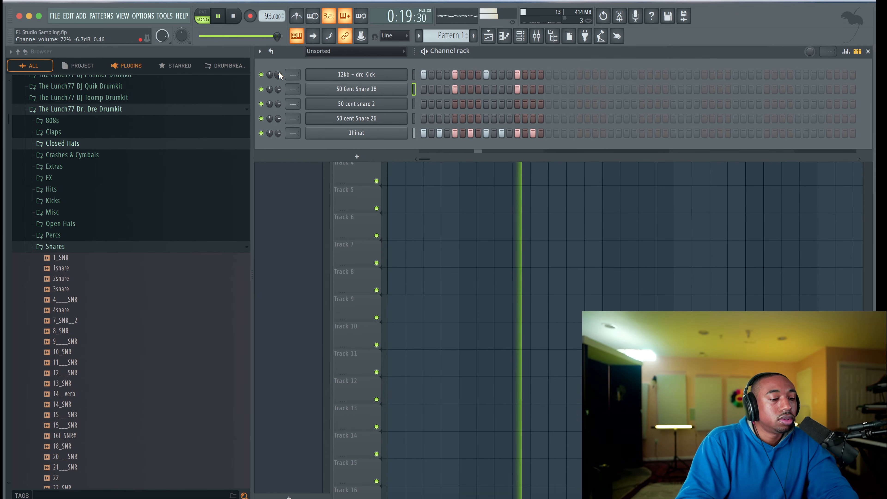
- Listen to the drums over the melody in the playlist, return to the channel rack and stop playback
key(F6)
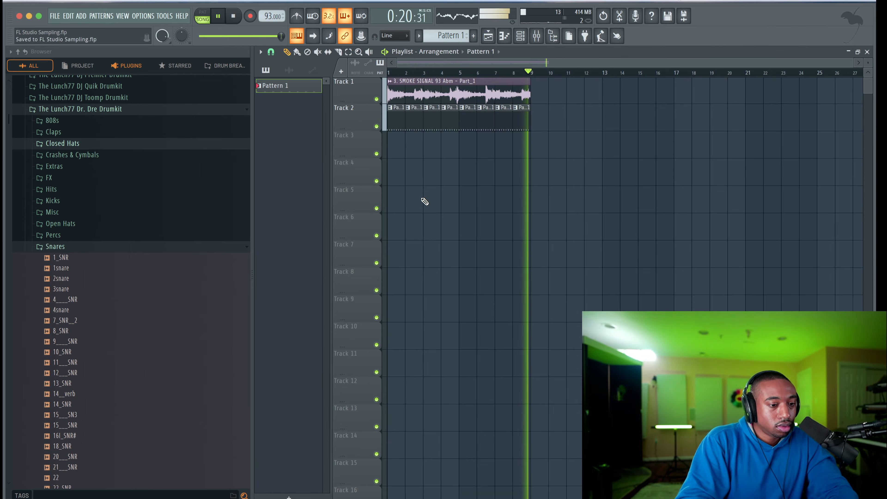
click(521, 34)
key(F6)
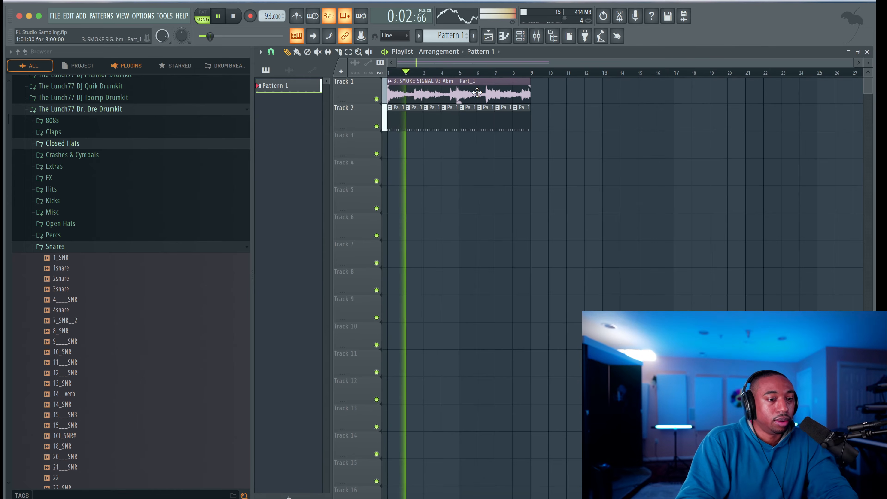
key(F6)
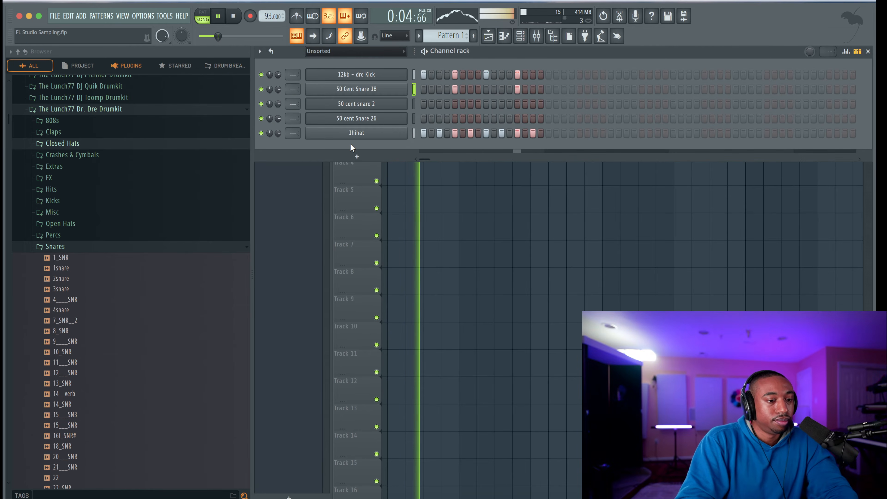
key(space)
- Collapse The Lunch77 Dr. Dre Drumkit folder and look through the list of other drumkits
scroll(178, 164, up, 3)
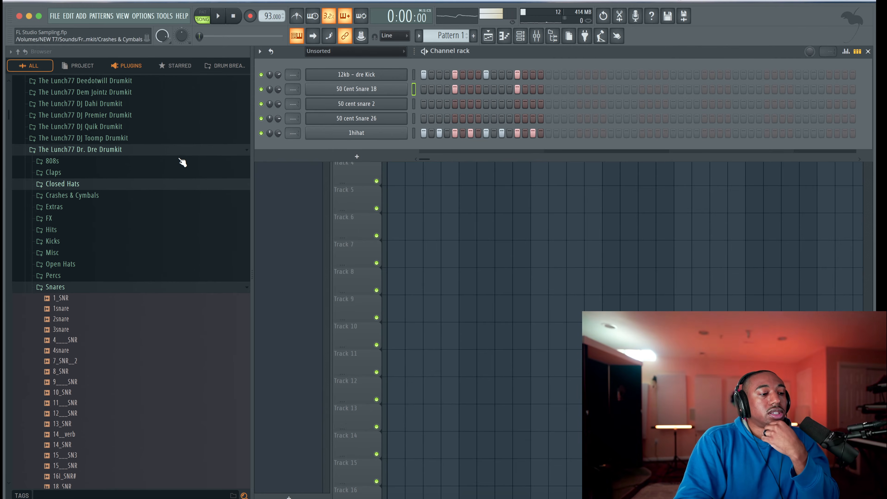
click(115, 173)
scroll(115, 175, up, 5)
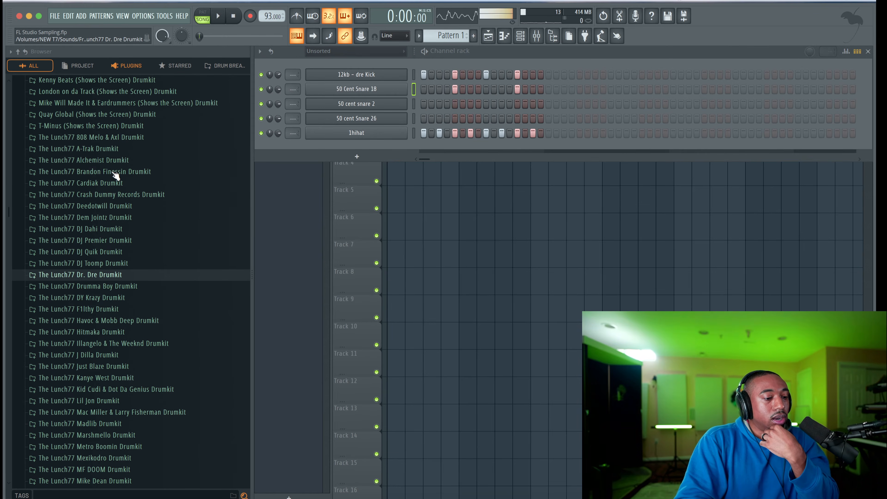
click(356, 156)
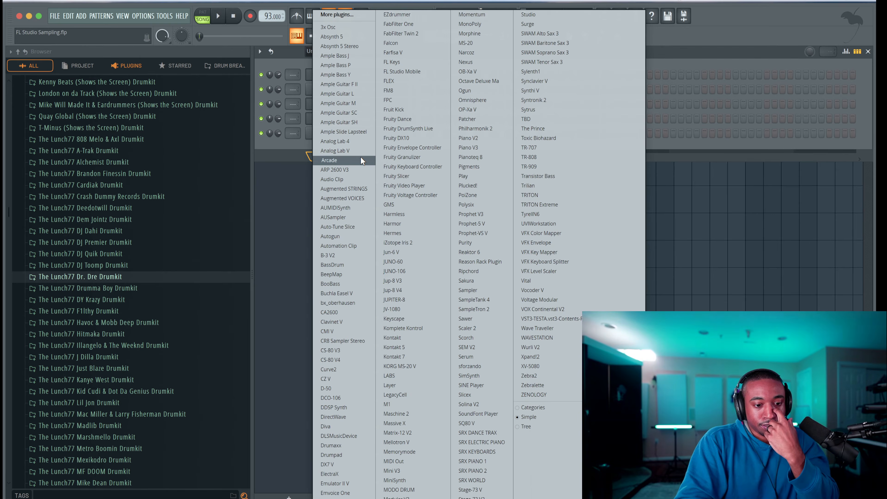
click(318, 155)
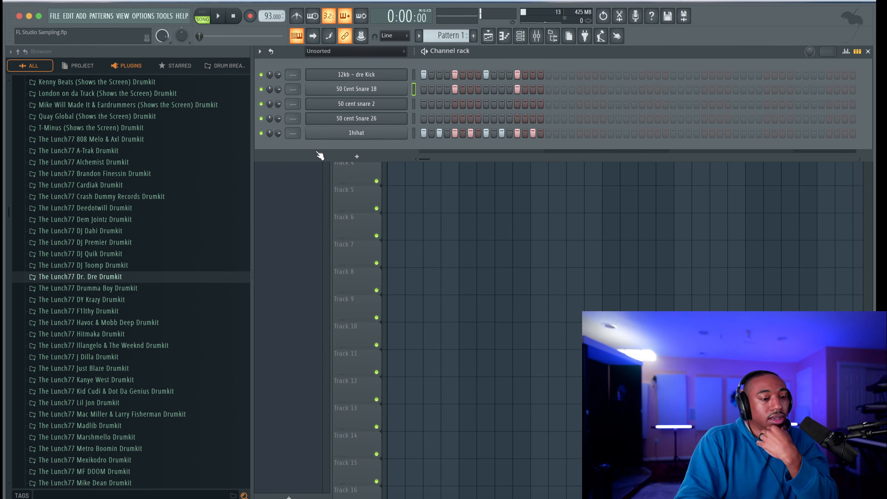
click(337, 154)
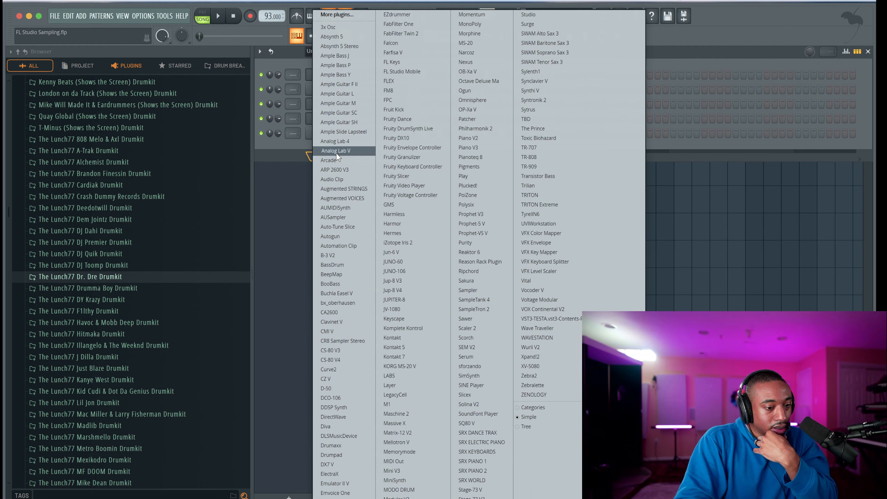
click(296, 149)
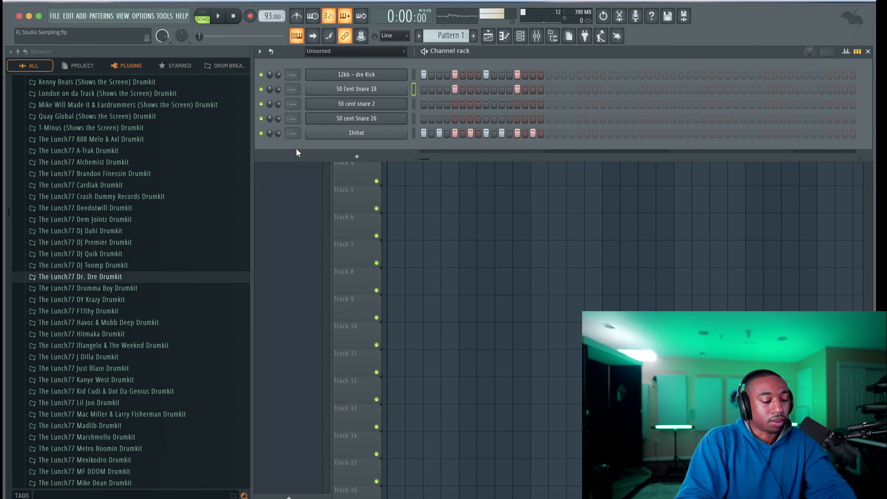
- Add a BooBass channel below 1hihat and replace its instrument with 3x Osc
right_click(374, 153)
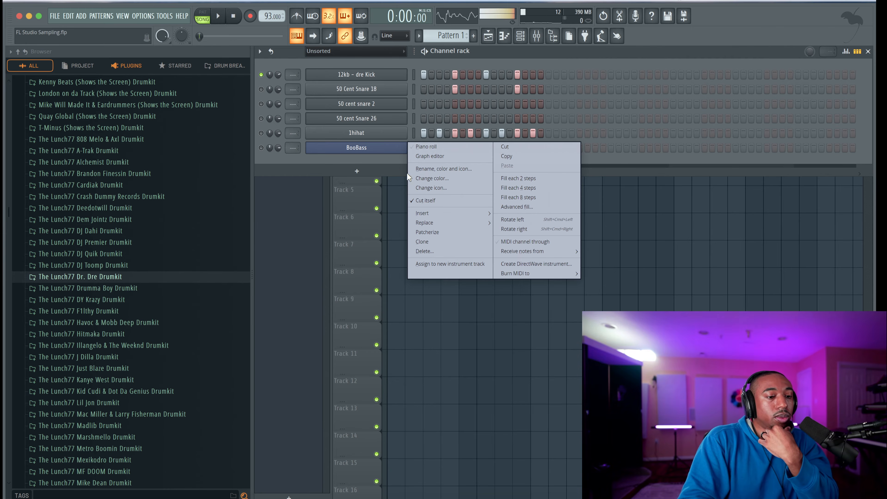
click(371, 155)
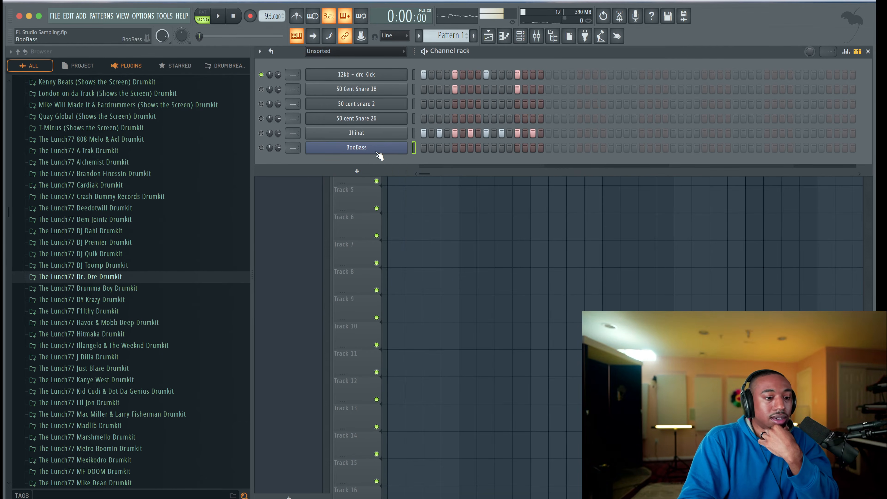
right_click(370, 153)
mouse_move(444, 222)
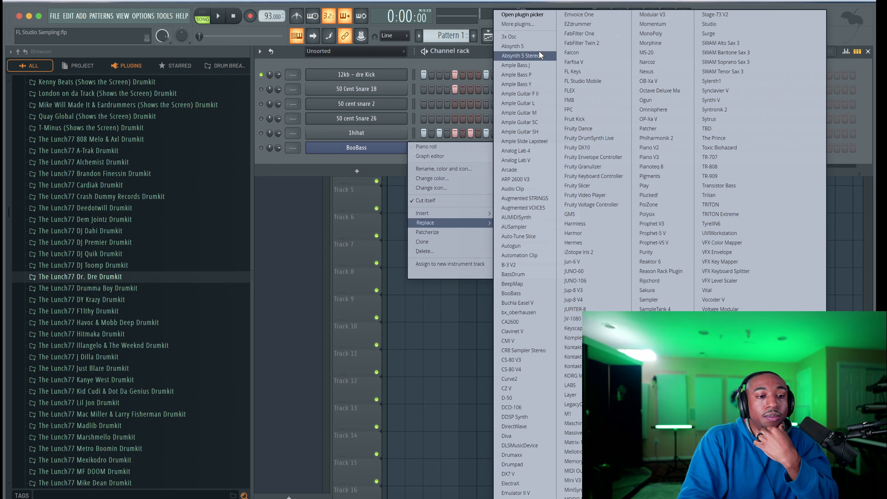
click(536, 35)
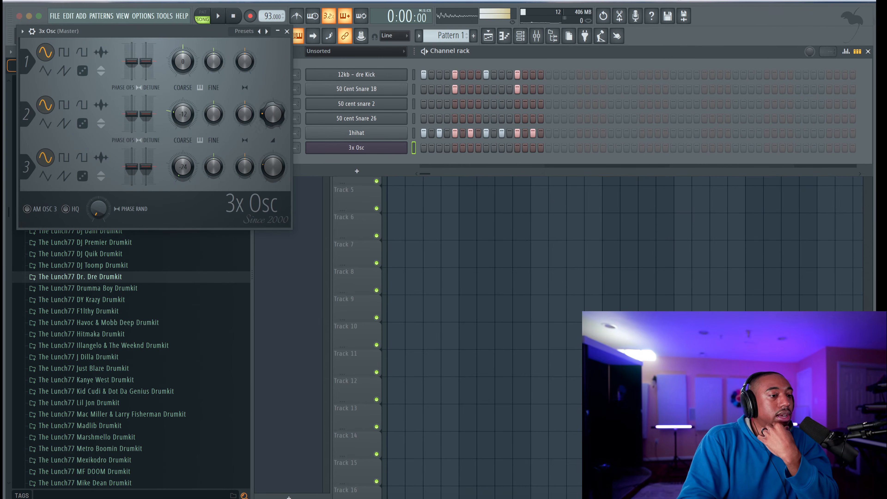
- Turn down the levels of oscillators 2 and 3, set oscillator 1's coarse pitch to -24, and try a bass note
drag(273, 167, 273, 179)
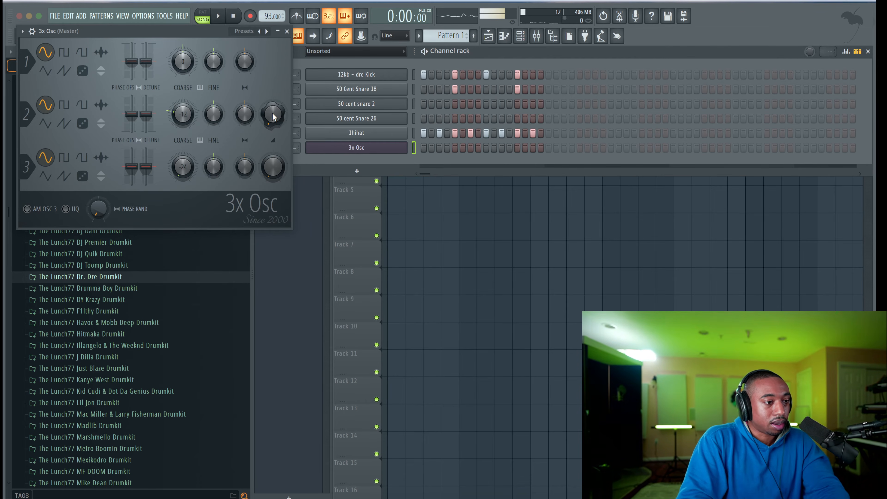
drag(192, 67, 191, 74)
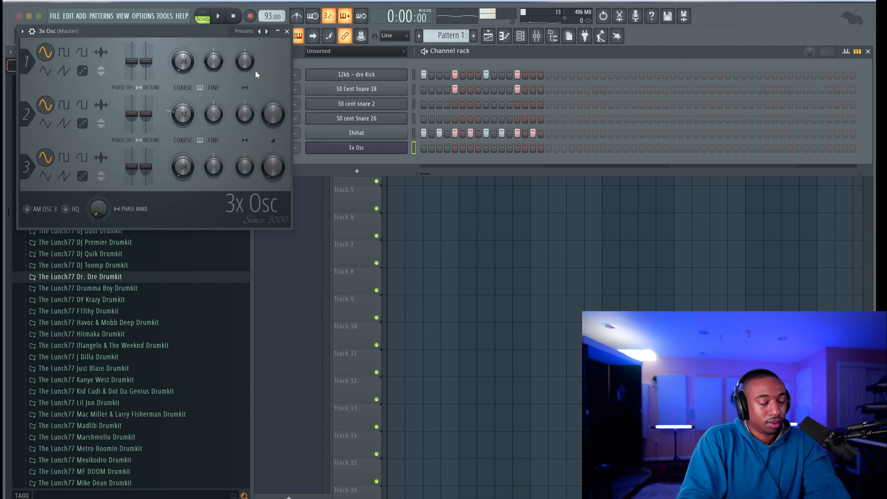
click(286, 31)
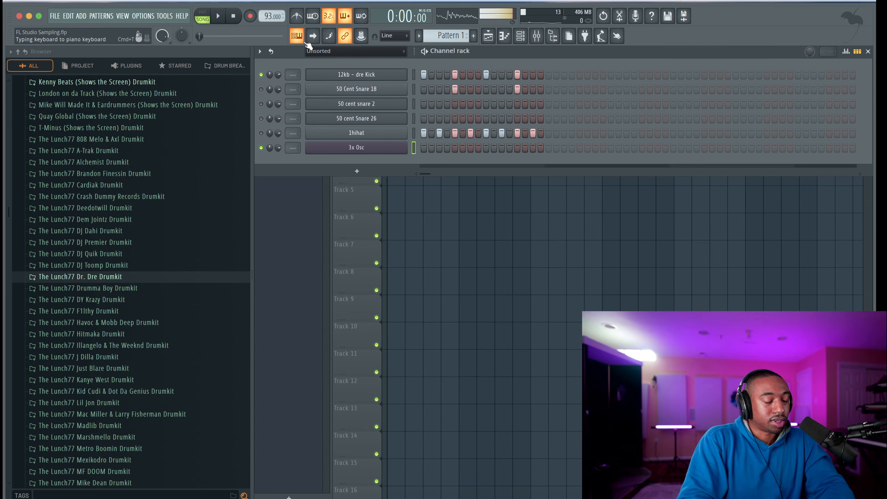
key(v)
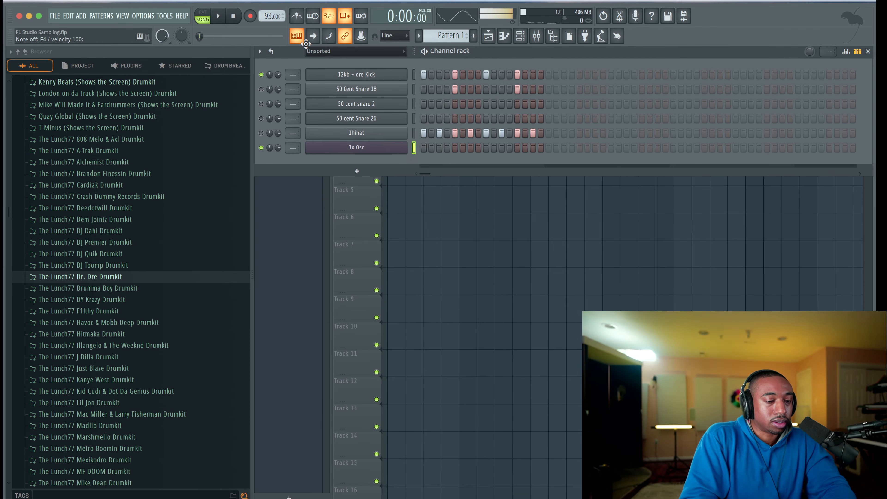
- Enable mono polyphony in the 3x Osc channel settings, play a few test notes and close the window
click(334, 149)
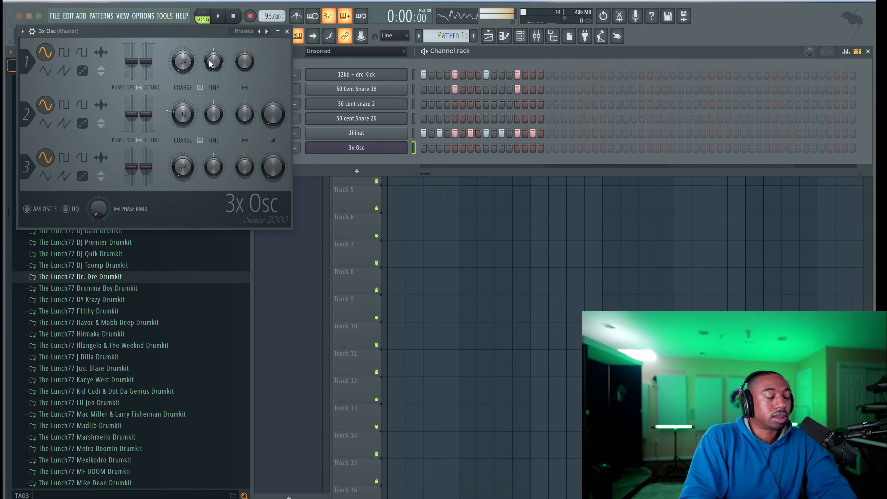
click(33, 31)
click(95, 49)
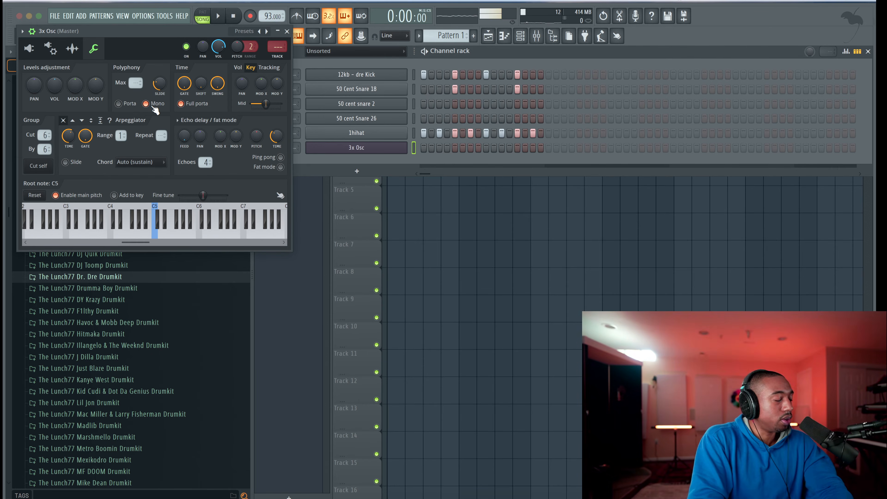
key(u)
key(y)
key(e)
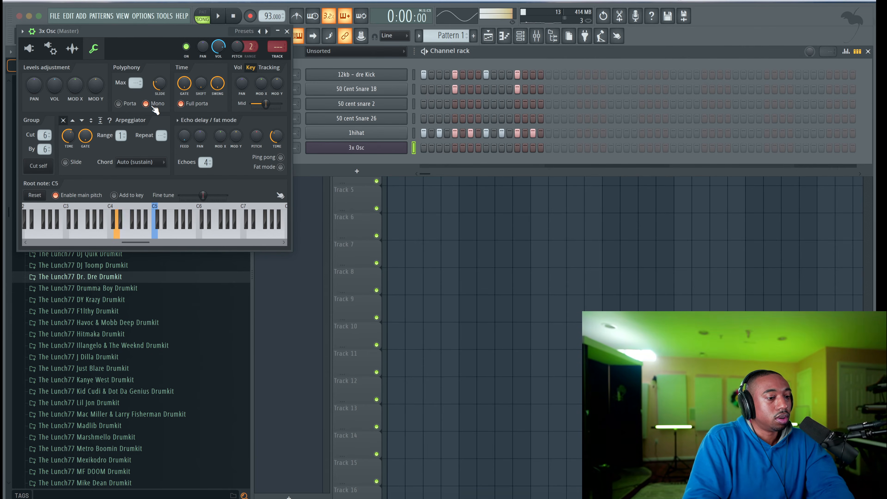
click(289, 32)
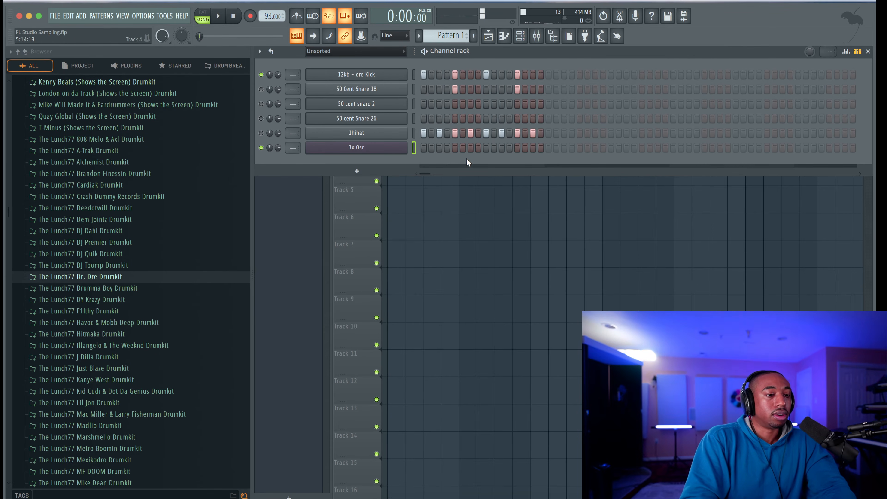
- Check the program options without changing them, and try out 3x Osc bass notes alone and over the song
click(142, 15)
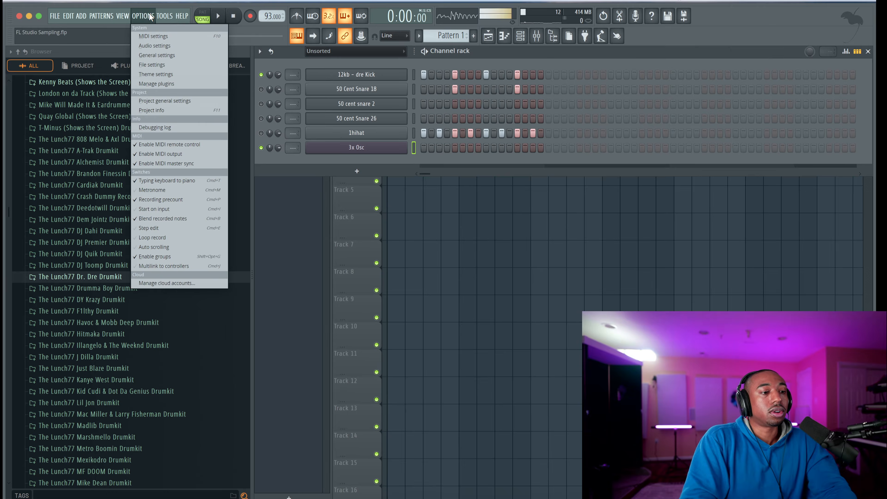
click(480, 238)
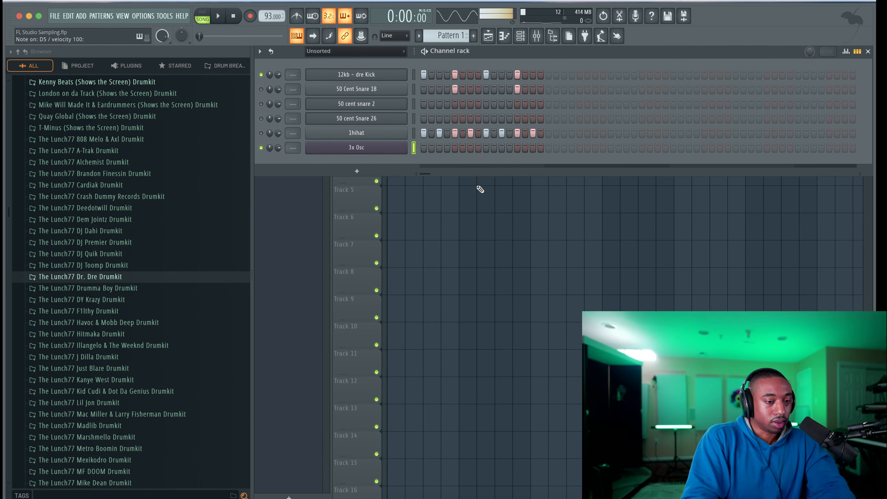
key(space)
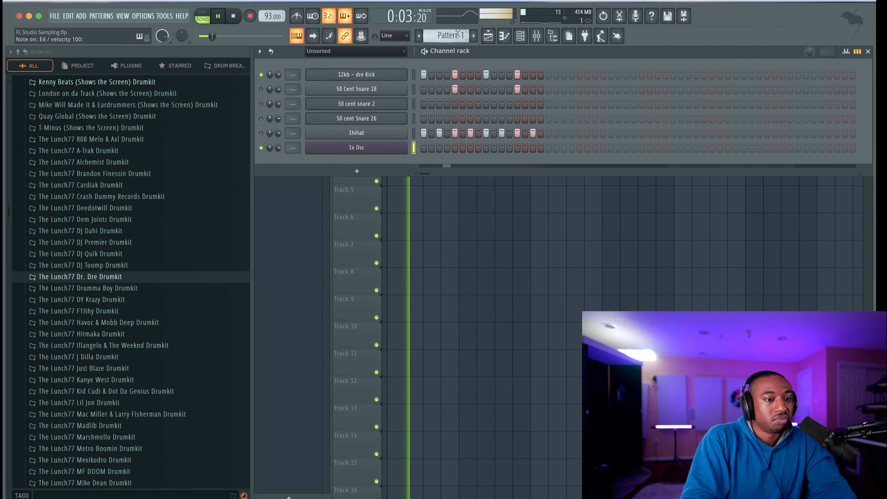
key(space)
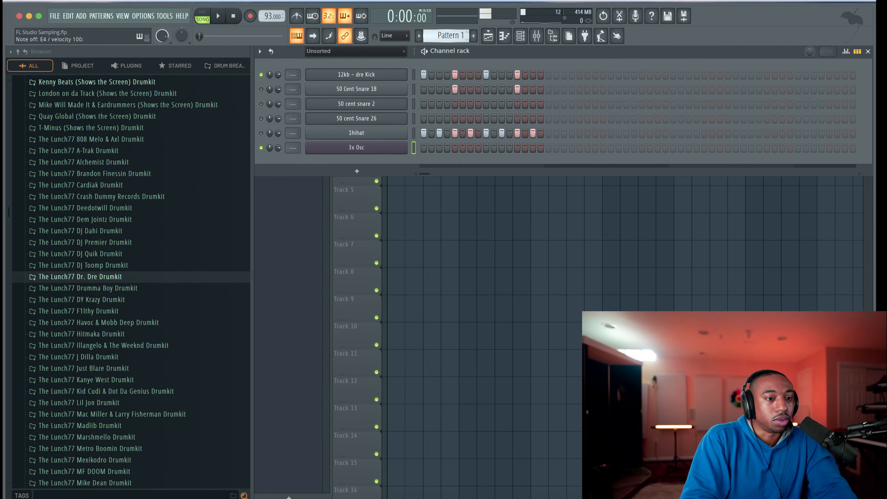
- Create Pattern 2 and arm recording of notes and automation with the metronome on
click(473, 36)
click(250, 16)
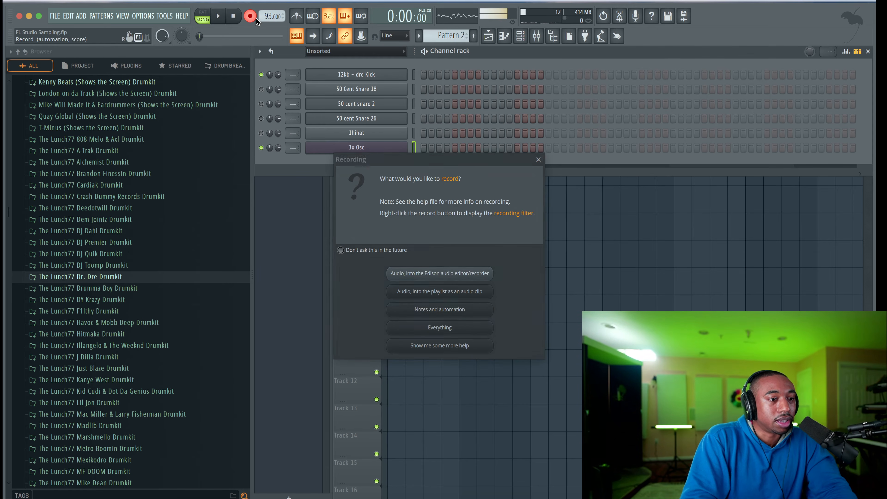
click(454, 311)
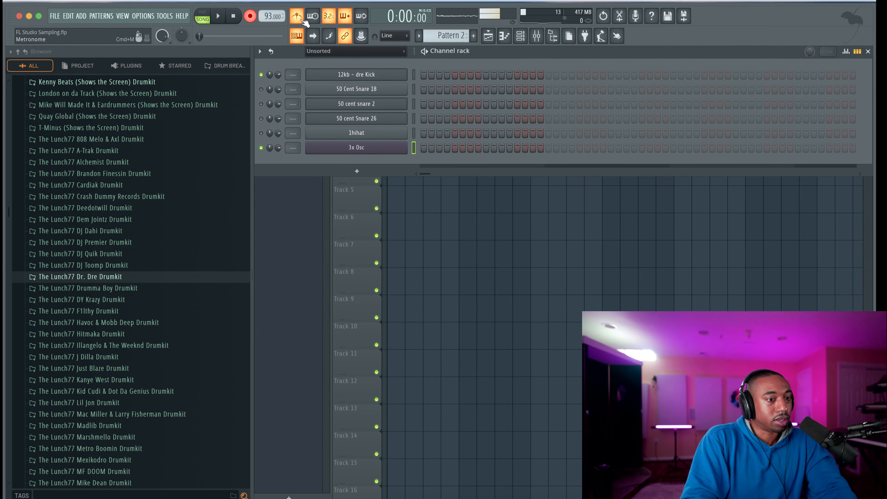
- Record a short 3x Osc bass line over the drums in Pattern 1, using pattern mode
click(207, 13)
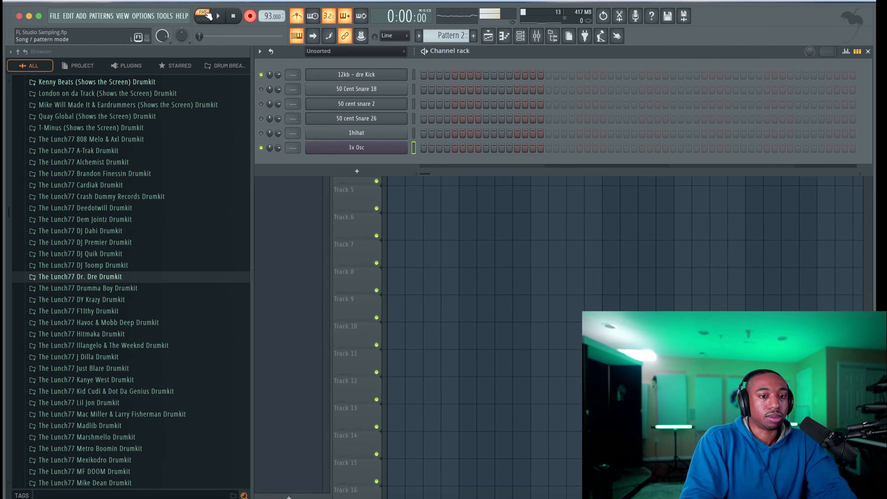
key(space)
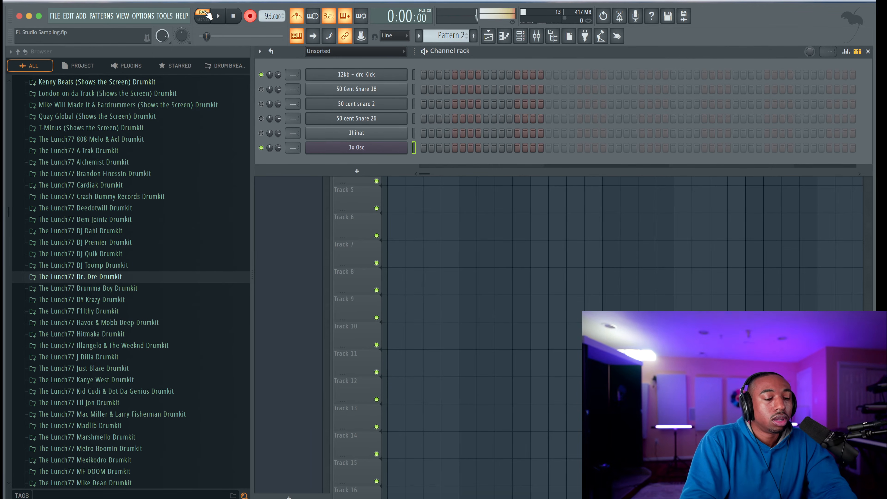
drag(451, 35, 450, 40)
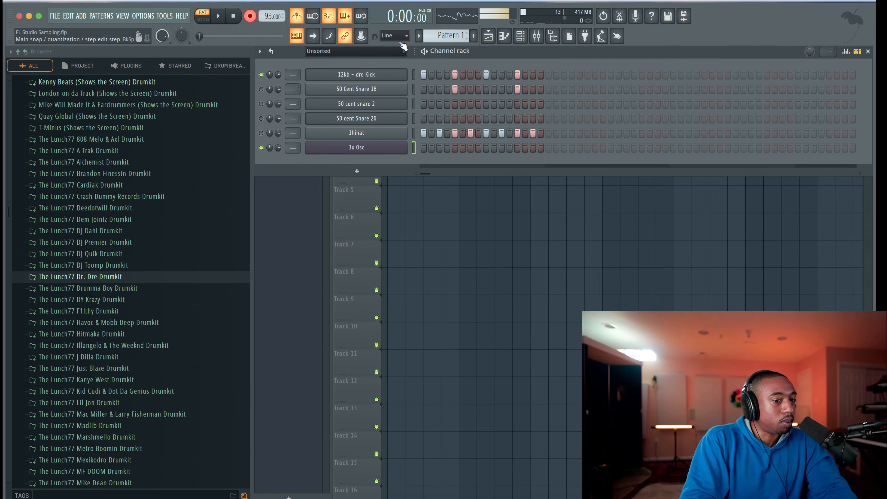
key(space)
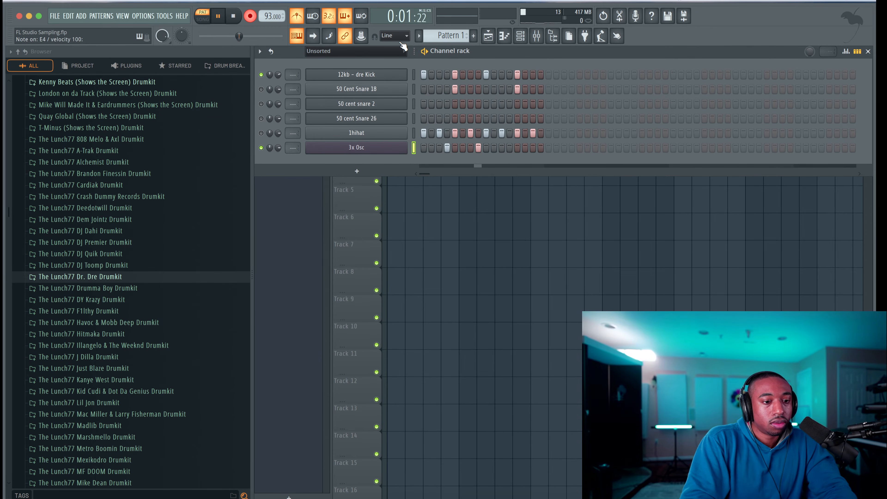
key(space)
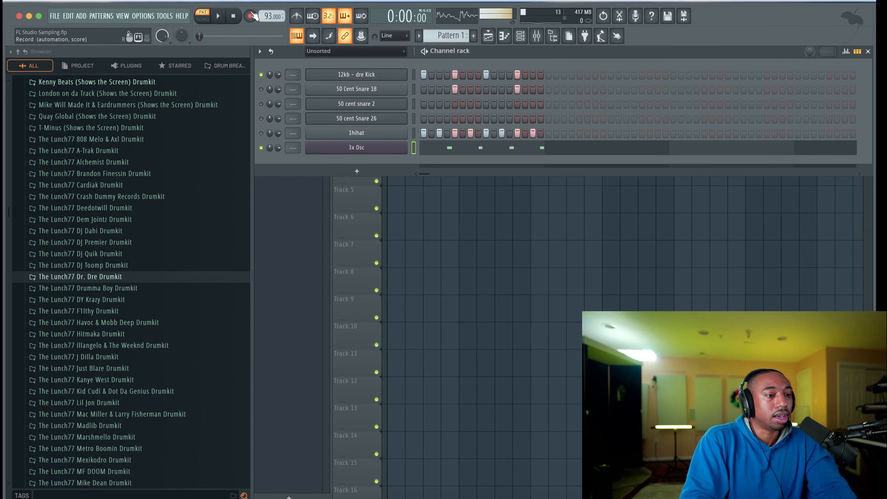
- Play back Pattern 1 with its bass line, unmute the snare and hi-hat channels, and return to song mode
key(space)
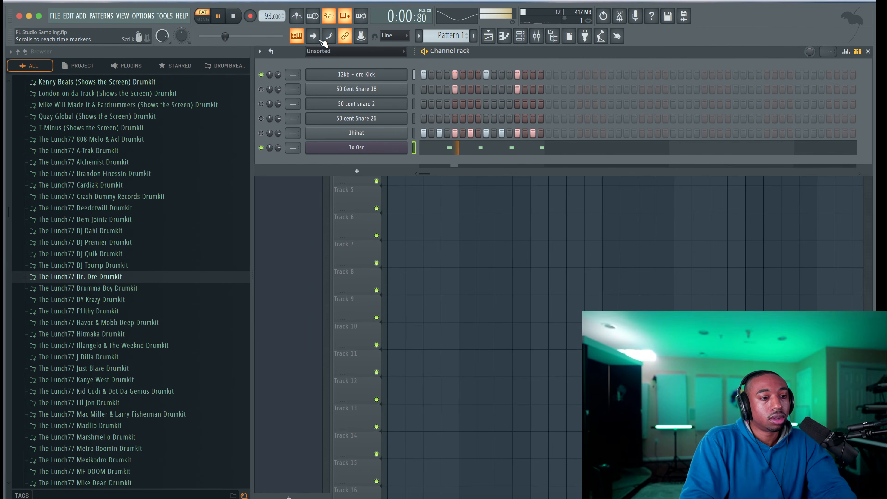
key(space)
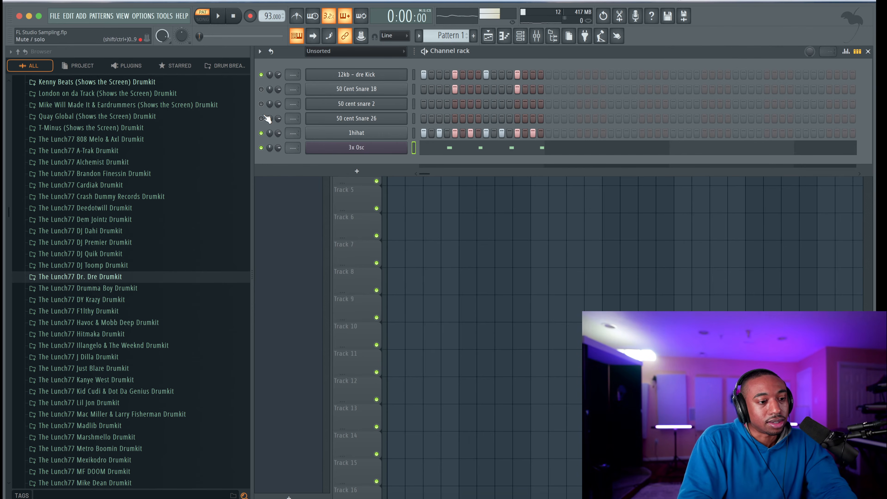
key(F6)
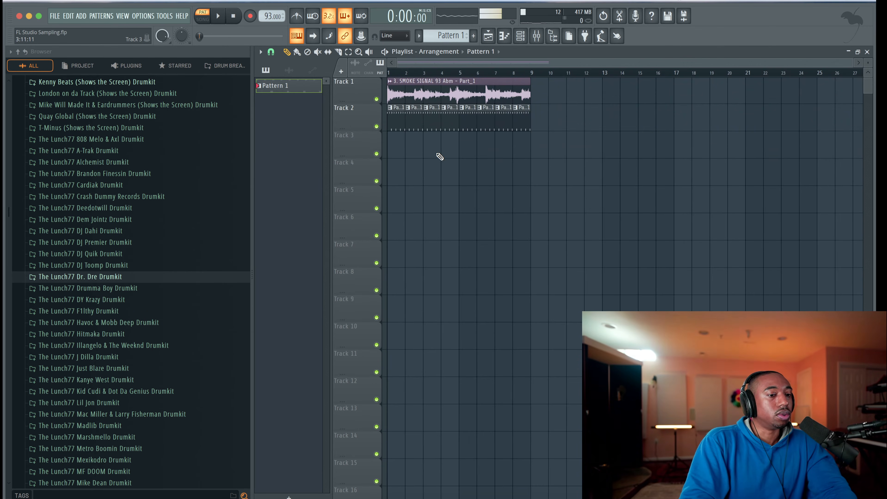
key(ctrl+s)
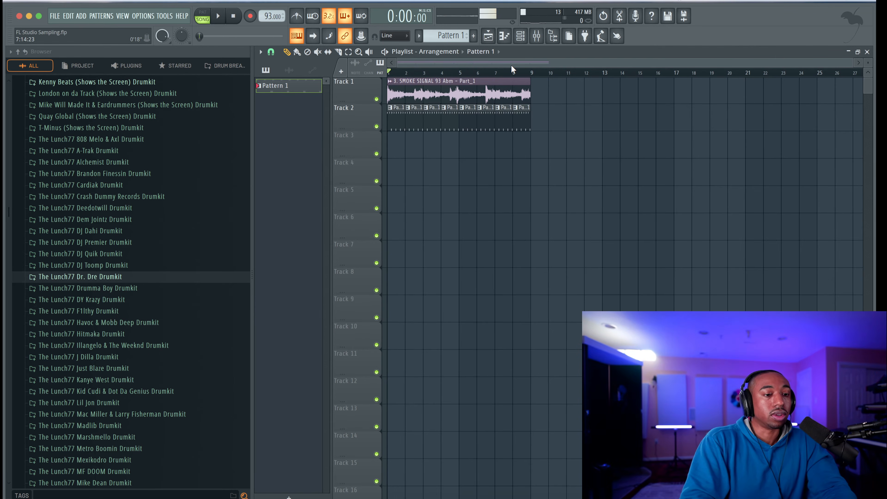
- Display all channels in the channel rack and unmute both SMOKE SIGNAL 93 Abm audio channels while playing the song
key(space)
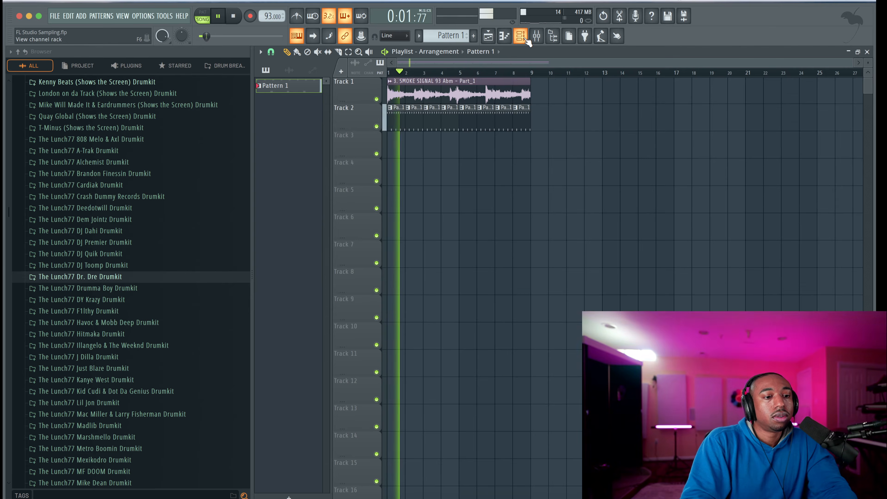
click(524, 38)
click(318, 52)
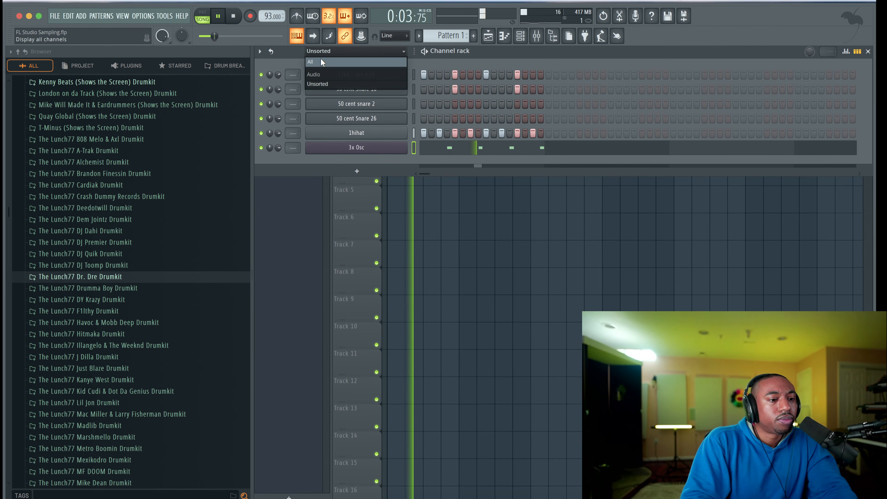
click(320, 62)
key(space)
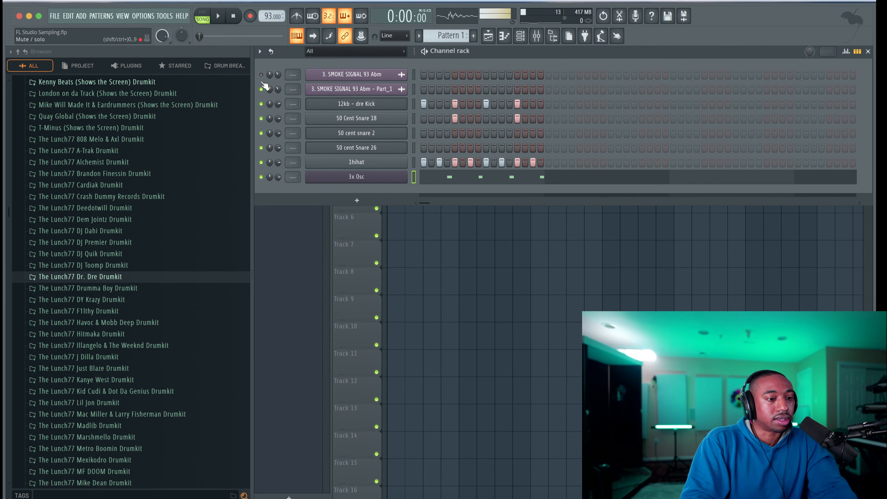
key(space)
click(439, 267)
key(space)
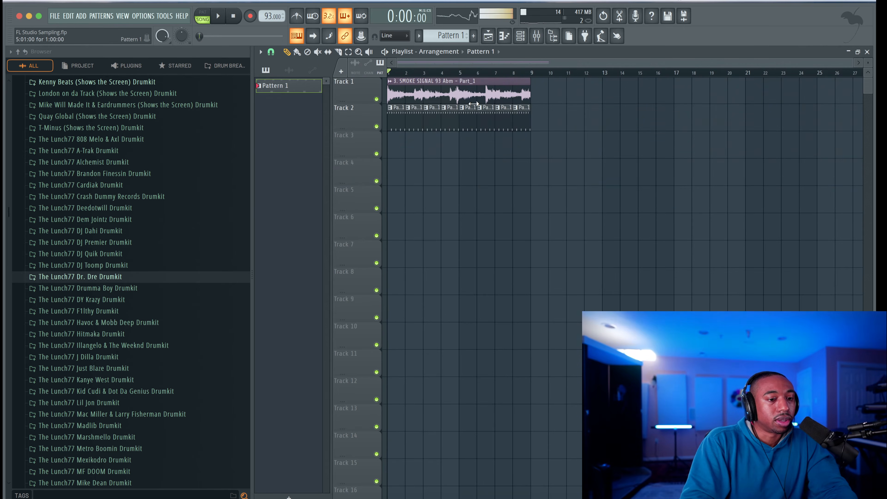
key(space)
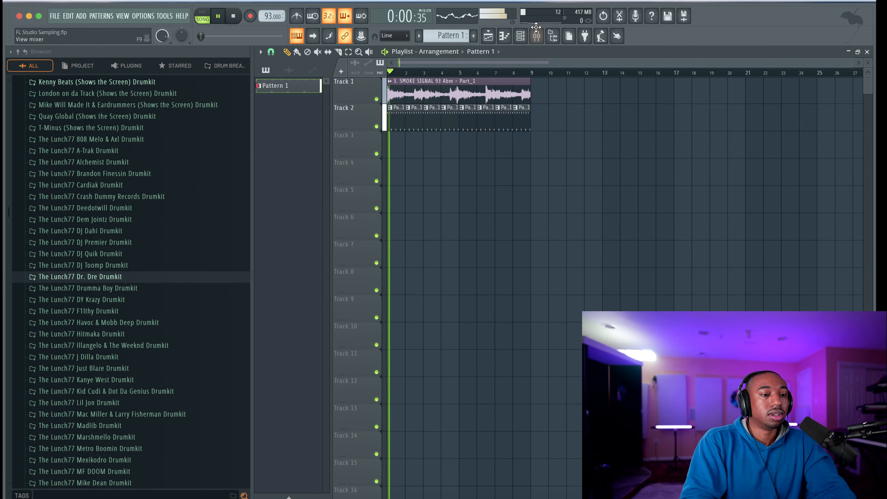
key(F6)
click(264, 89)
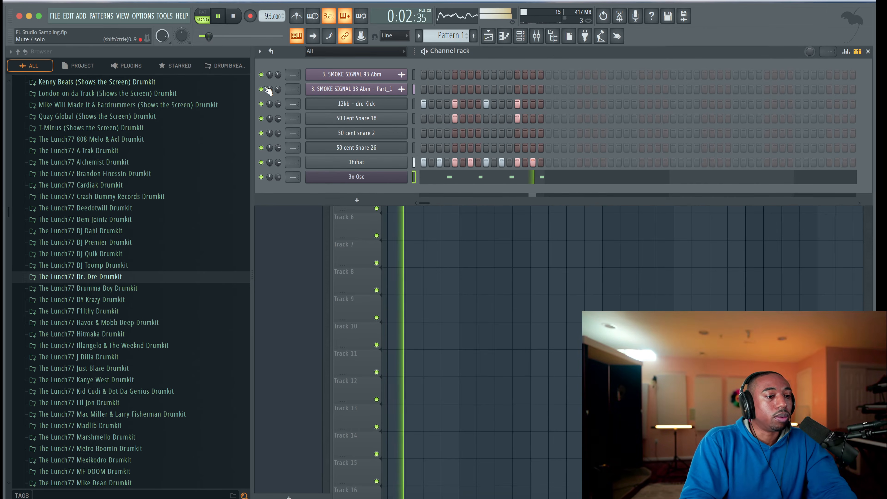
click(262, 90)
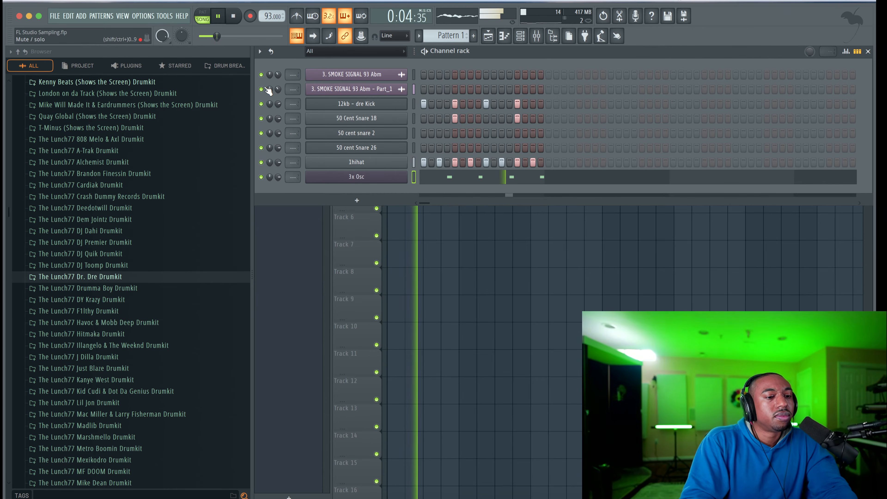
- Listen to the eight-bar arrangement of melody, drums and bass, checking the playlist and channel rack during playback
key(F6)
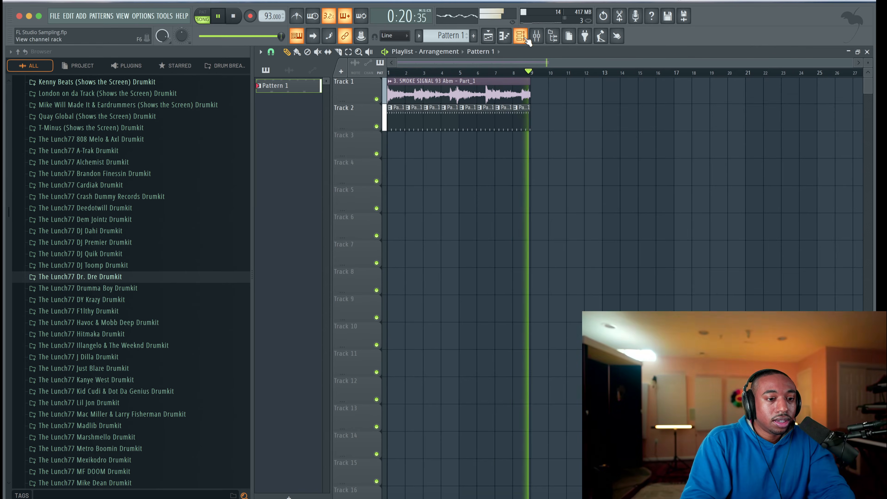
key(F6)
key(F6)
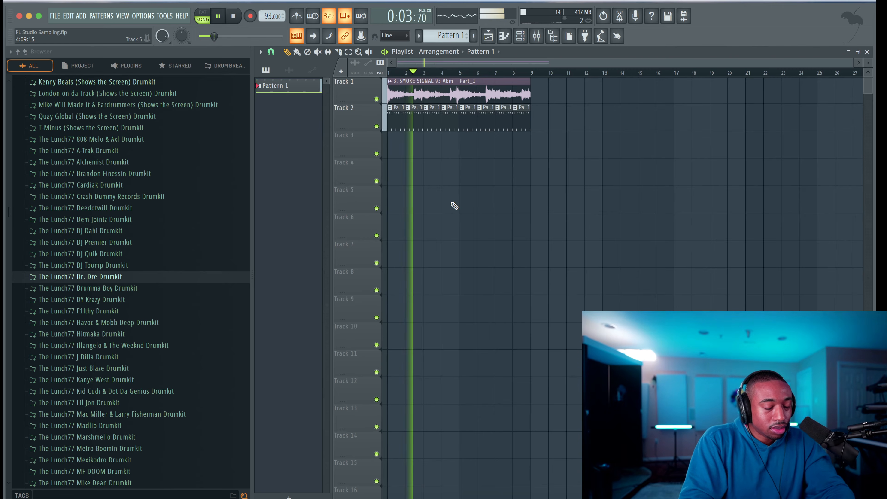
click(520, 36)
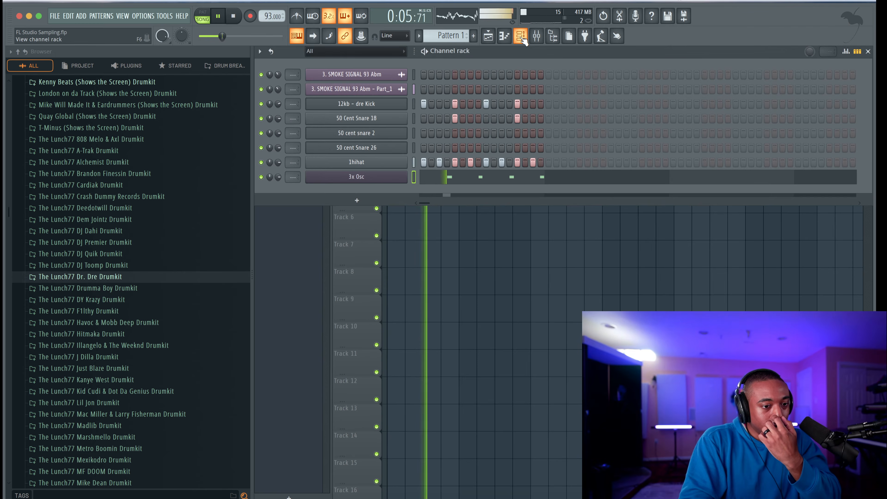
click(521, 36)
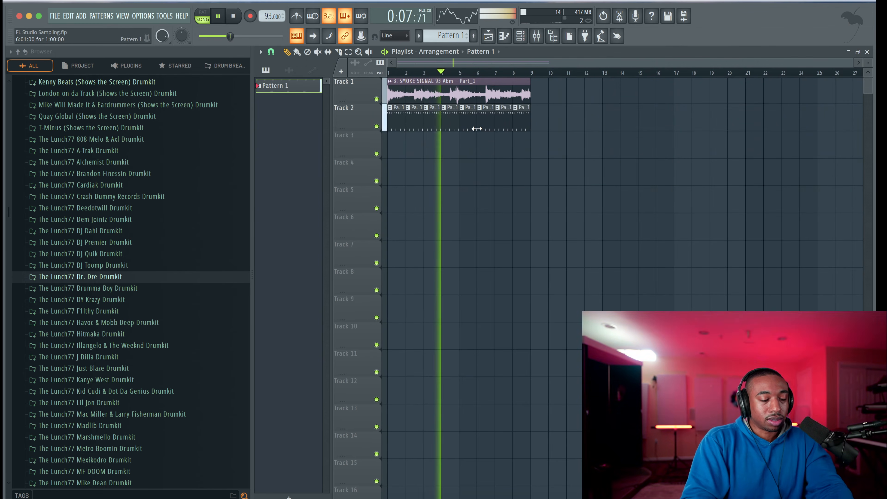
key(space)
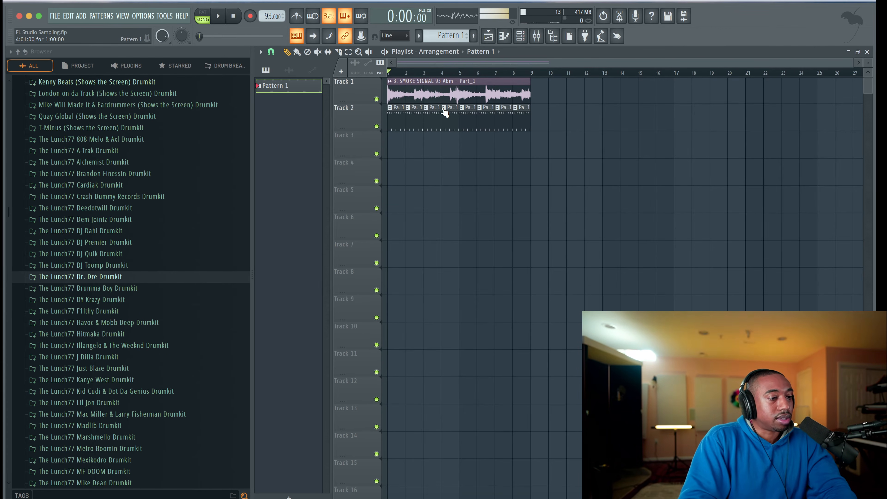
- Open the SMOKE SIGNAL 93 Abm - Part_1 sample in a new Slicex channel and apply medium auto-slicing
double_click(458, 84)
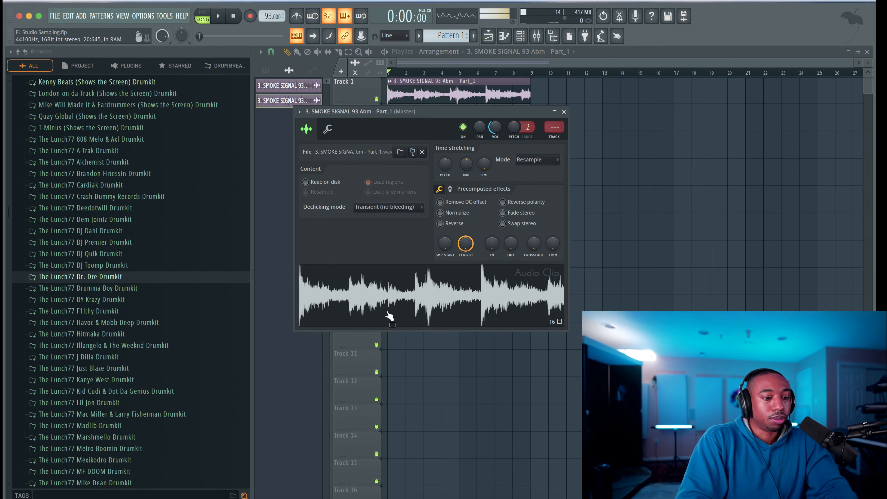
right_click(396, 295)
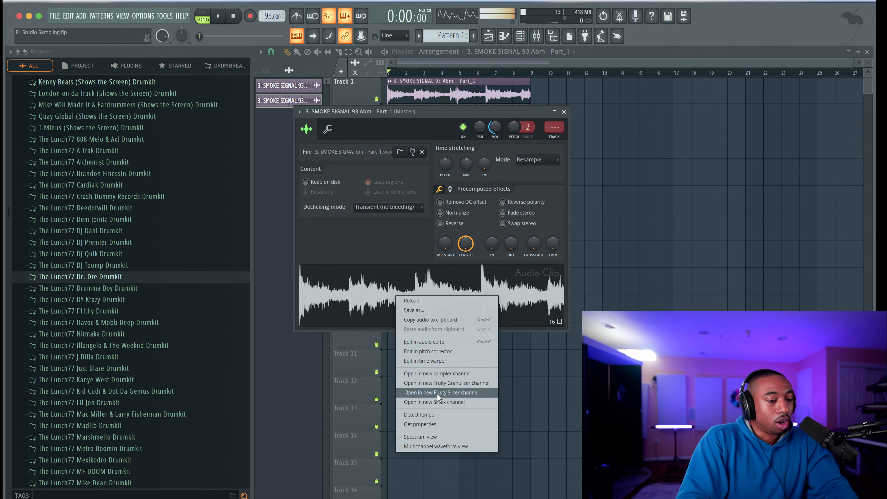
click(437, 401)
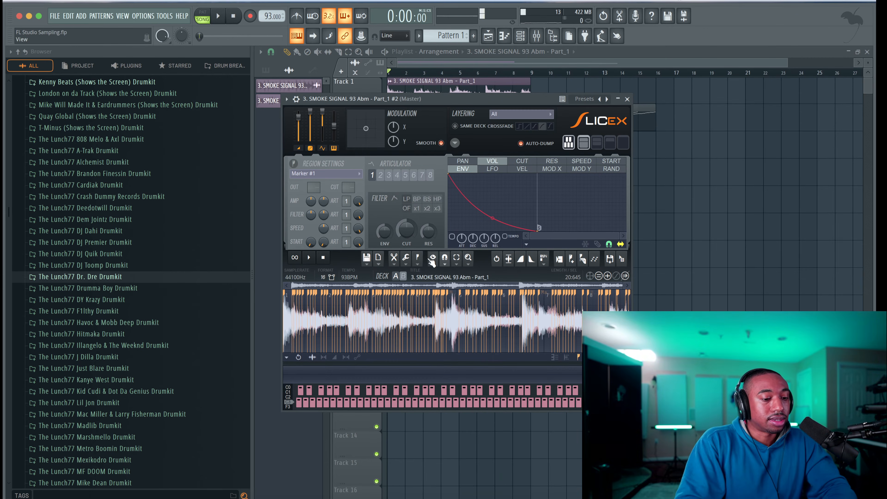
click(420, 259)
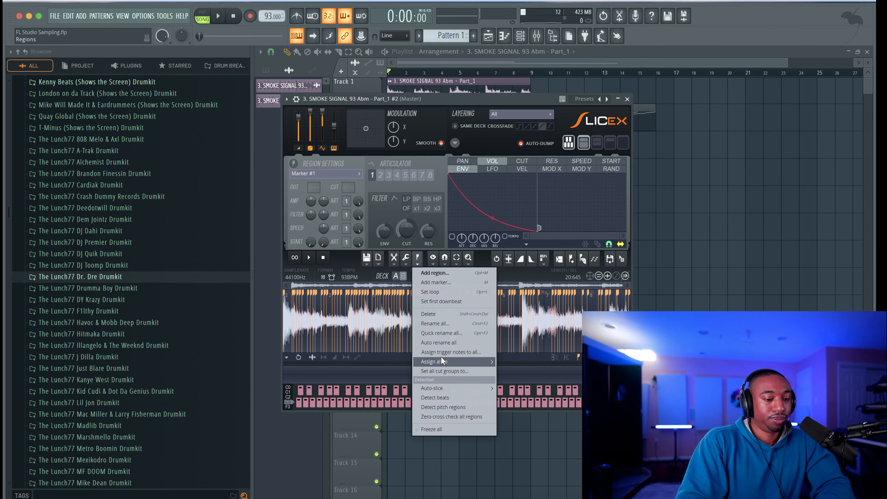
mouse_move(443, 387)
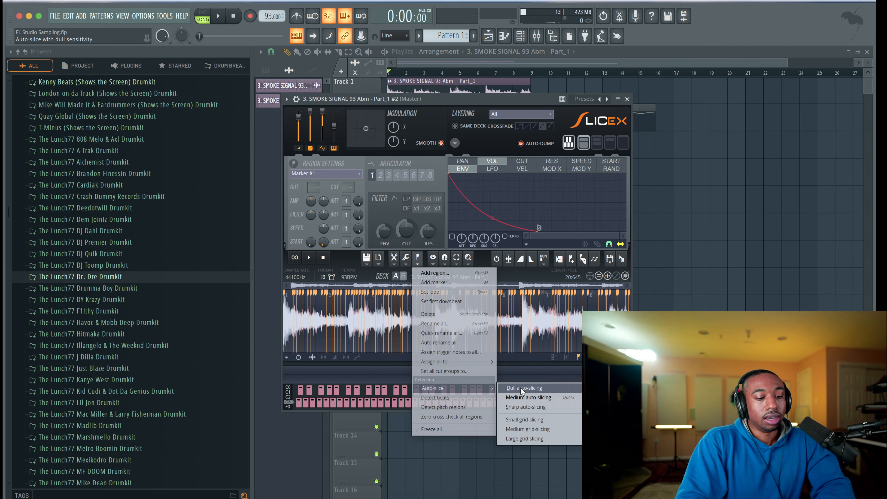
click(519, 398)
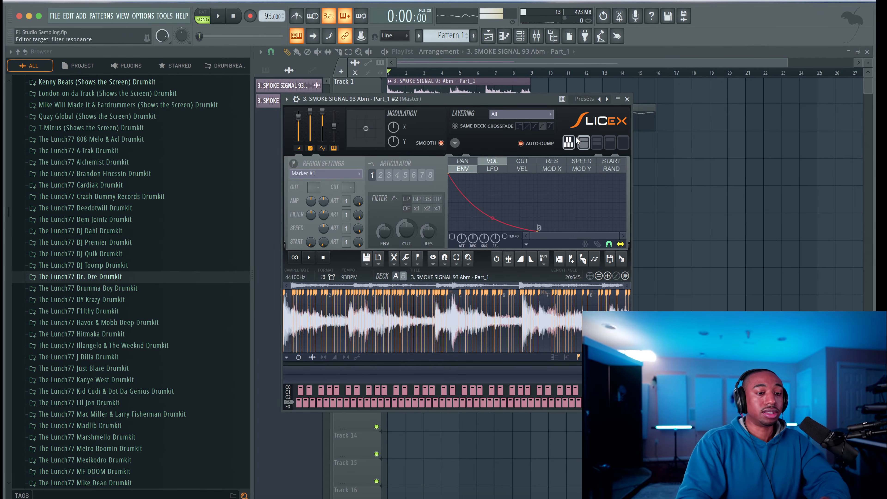
- Cut the automatically dumped slice notes from the Slicex channel in Pattern 1 and close the Slicex and audio clip windows
click(627, 100)
click(520, 37)
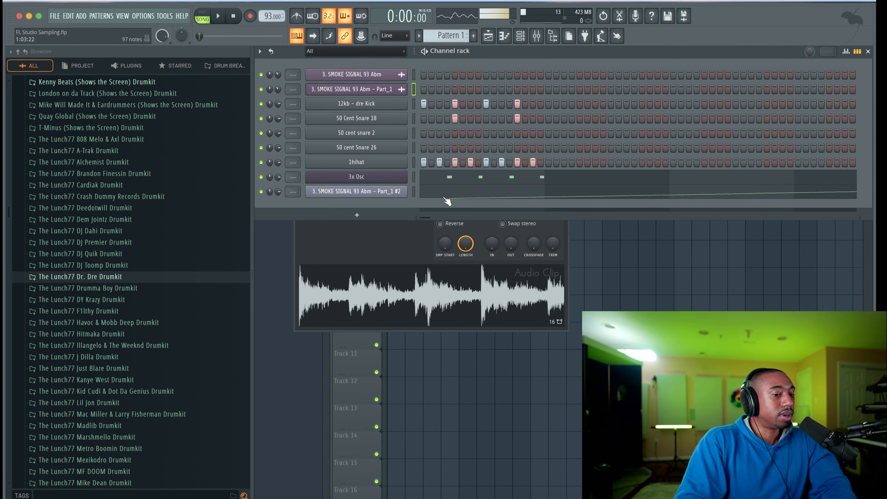
key(super+x)
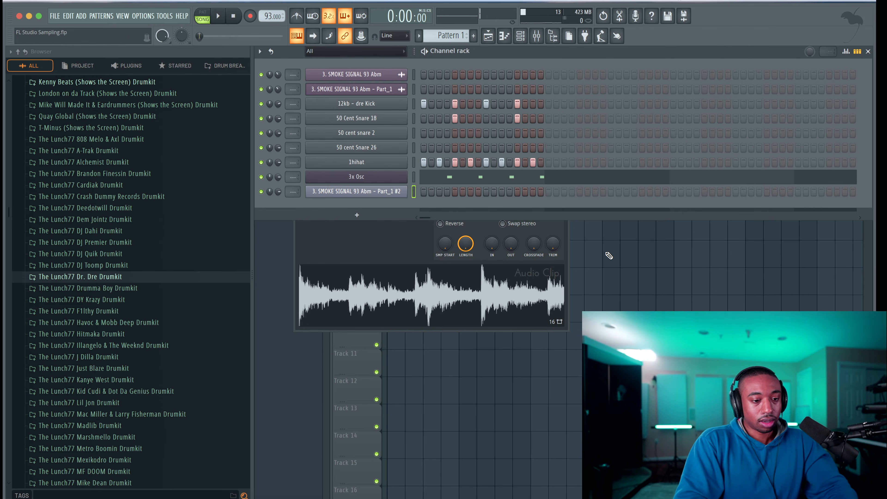
click(609, 255)
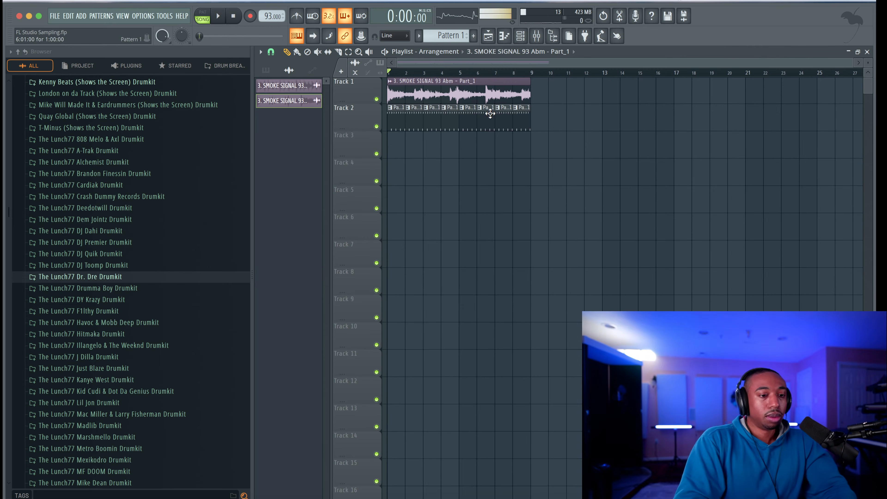
- Play a few sample slices from the Slicex channel and check its plugin window briefly
click(520, 35)
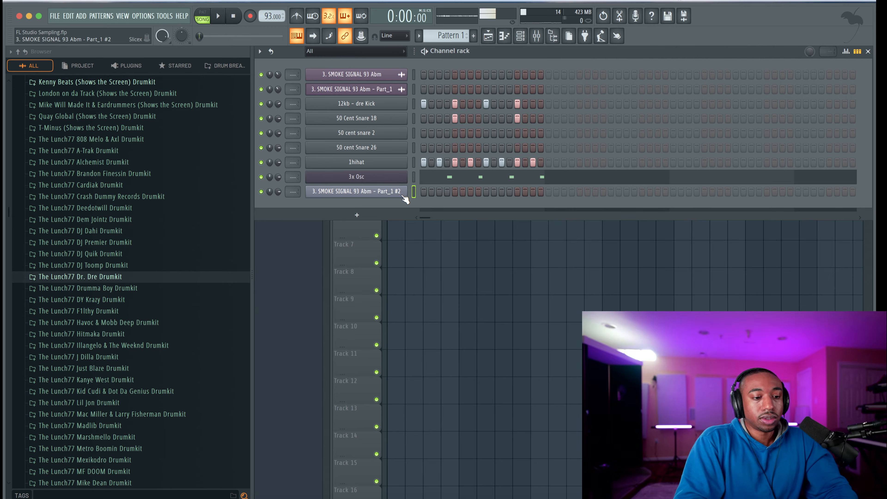
key(m)
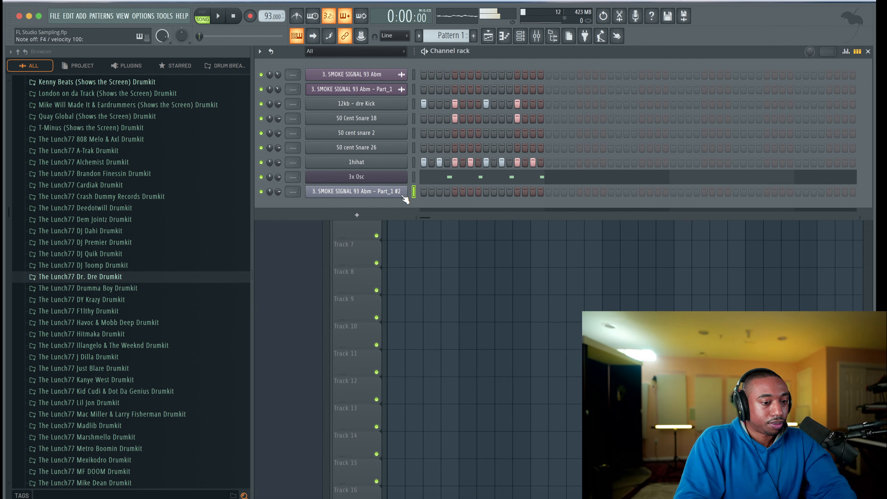
click(402, 195)
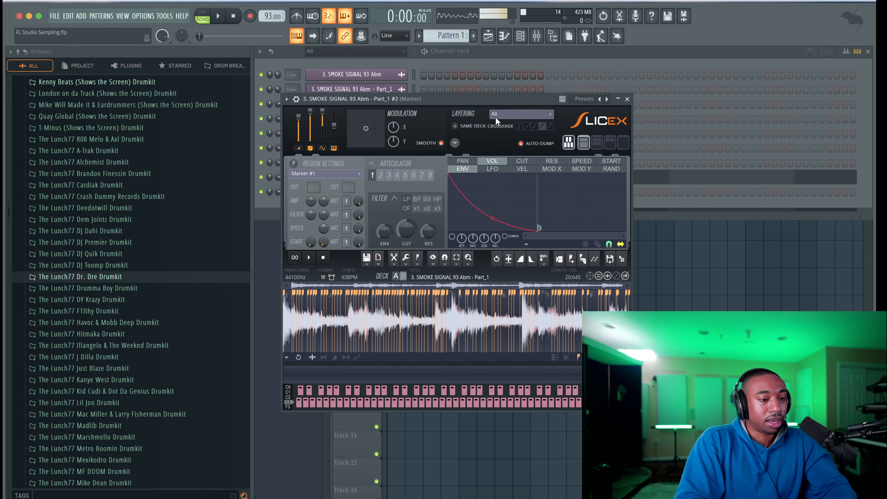
click(627, 100)
- Open the Slicex channel's piano roll and audition the auto-sliced markers across its keys
right_click(392, 188)
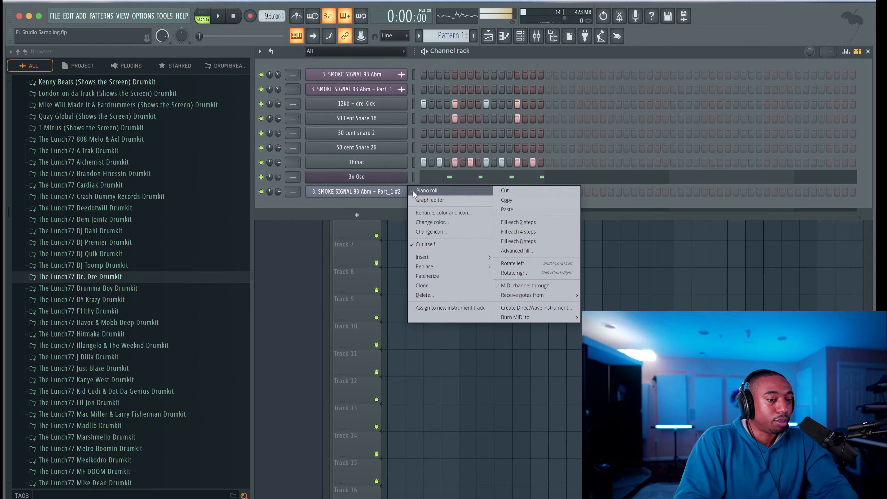
click(413, 191)
scroll(412, 196, down, 6)
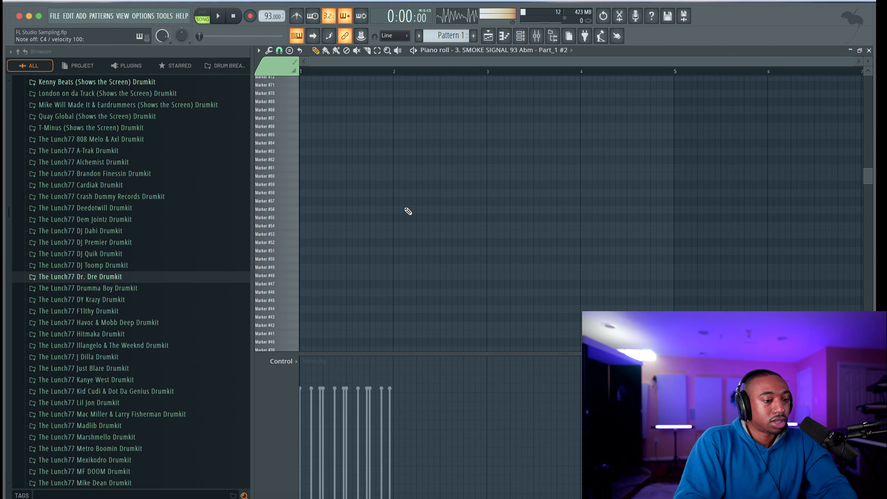
scroll(410, 204, down, 7)
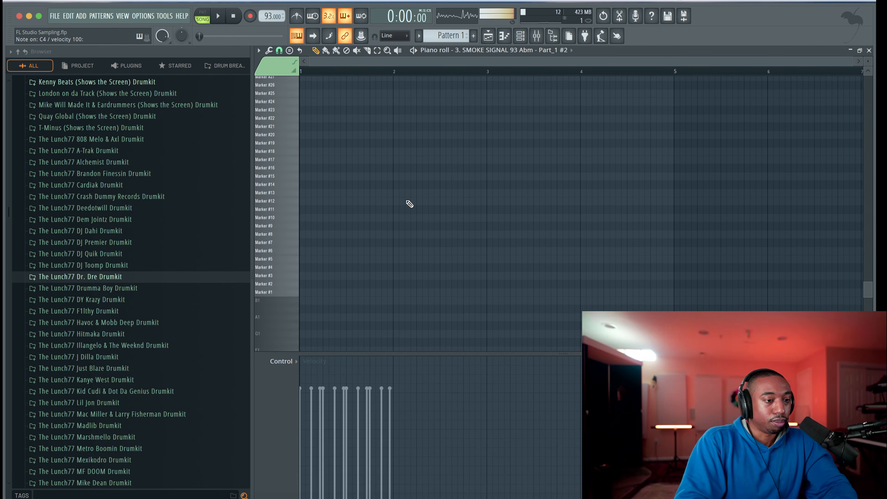
scroll(410, 204, up, 3)
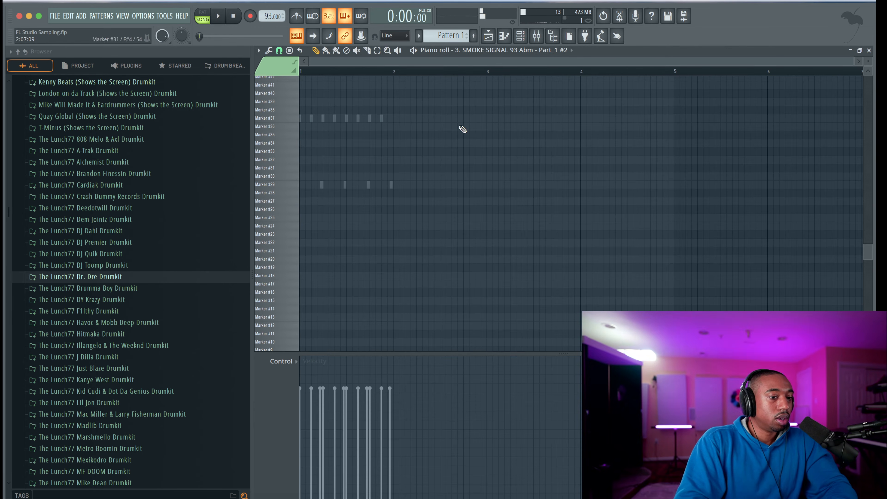
- Delete all the auto-slice markers from the sample in the Slicex channel
click(529, 35)
click(393, 189)
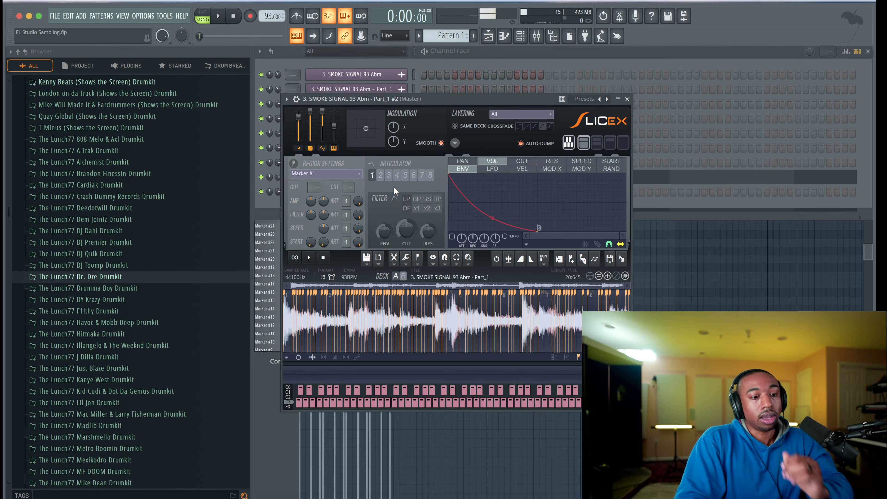
click(419, 259)
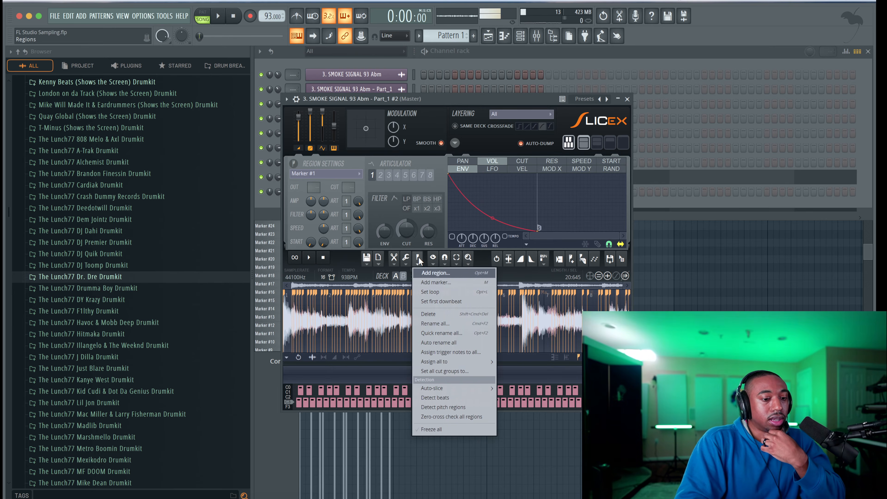
click(429, 314)
- Select the waveform from its start to the second main hit, about 3:845, and add a marker named 1
scroll(311, 326, up, 2)
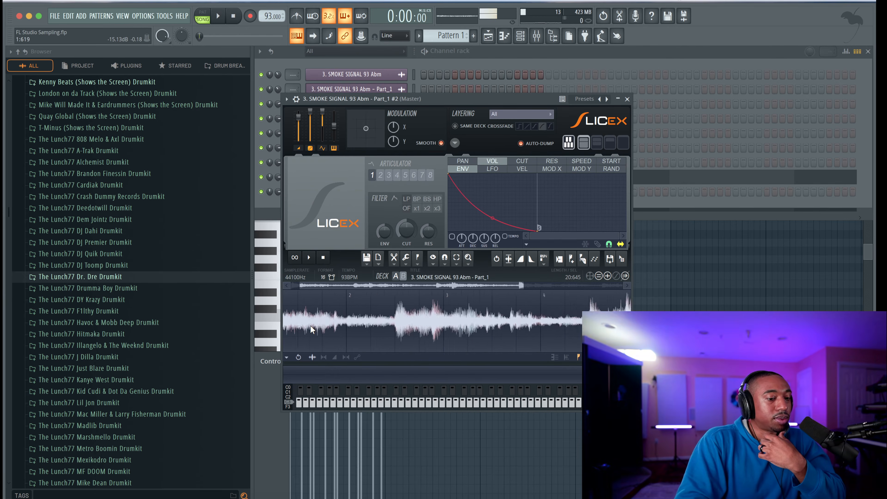
scroll(310, 325, down, 1)
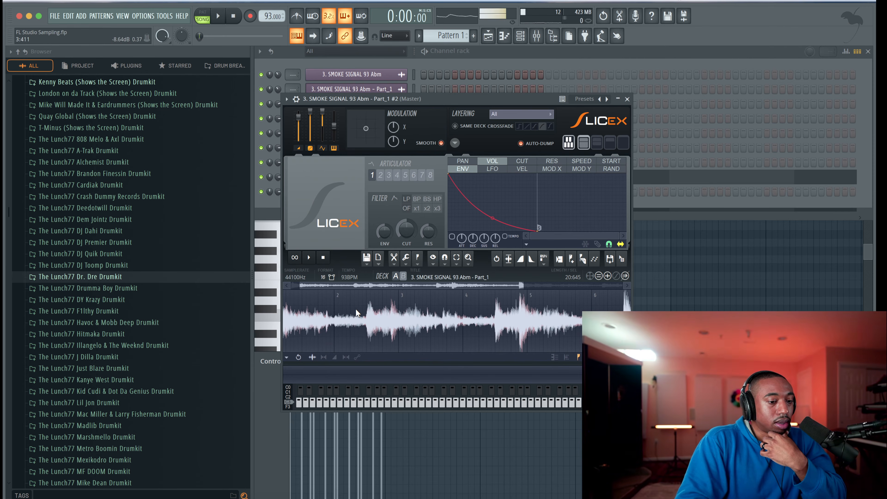
drag(340, 311, 210, 310)
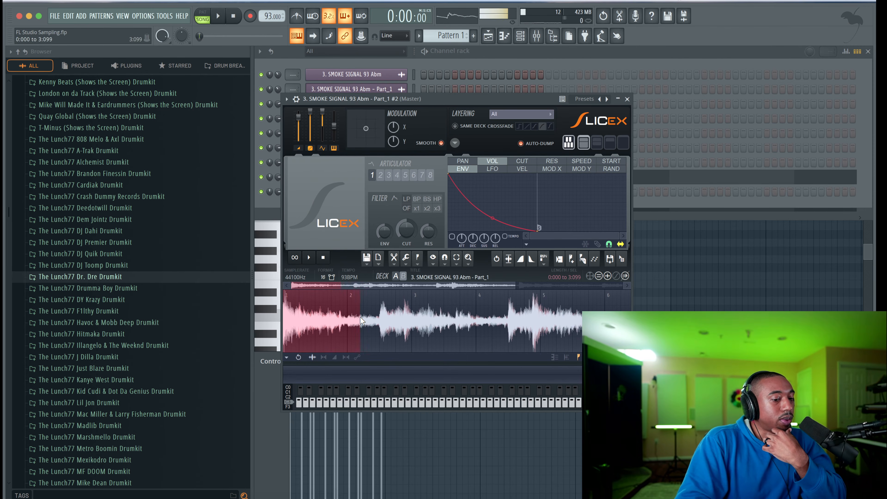
drag(378, 318, 379, 319)
click(418, 258)
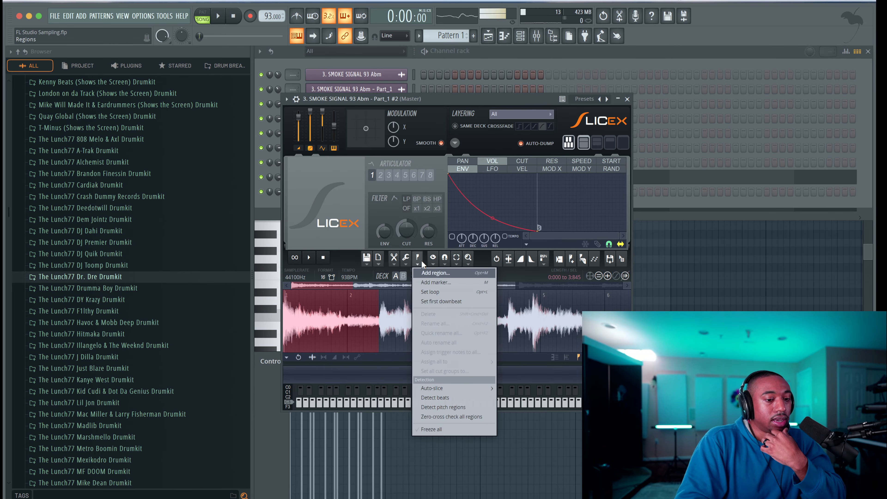
click(435, 282)
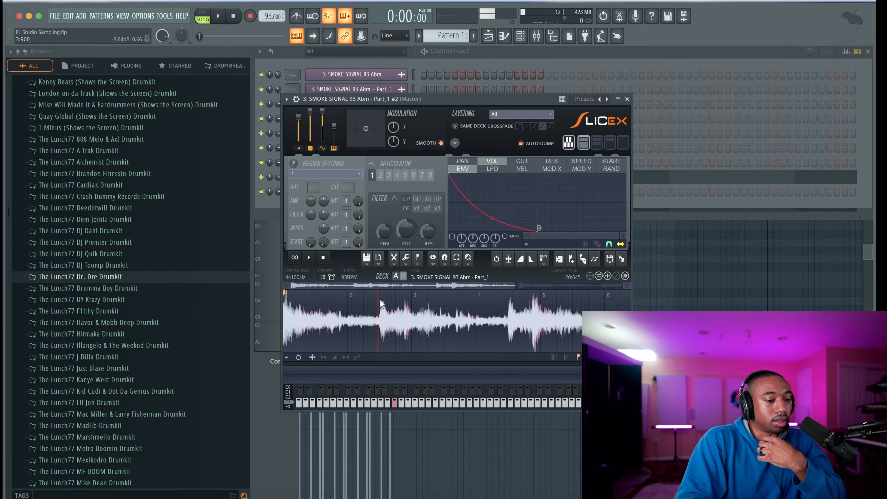
- Select the waveform from 3:894 to 9:005, add a marker named 2 at its start, and close Slicex
drag(380, 298, 508, 298)
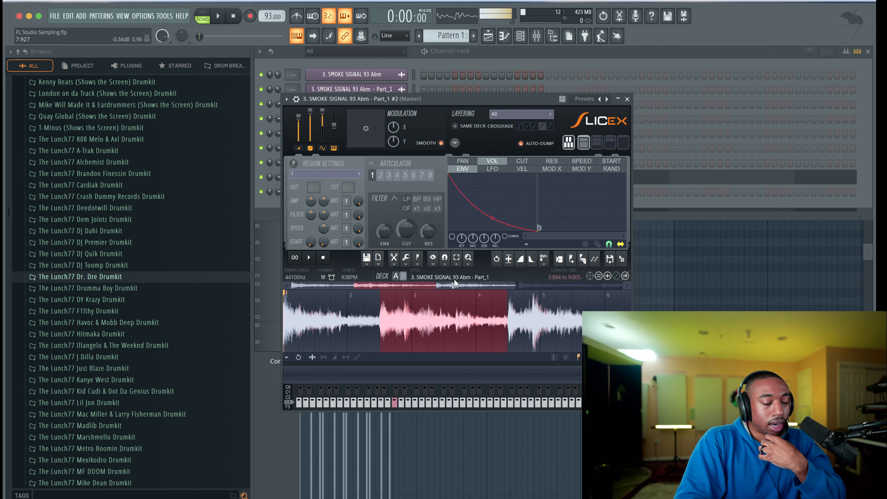
click(421, 259)
click(433, 283)
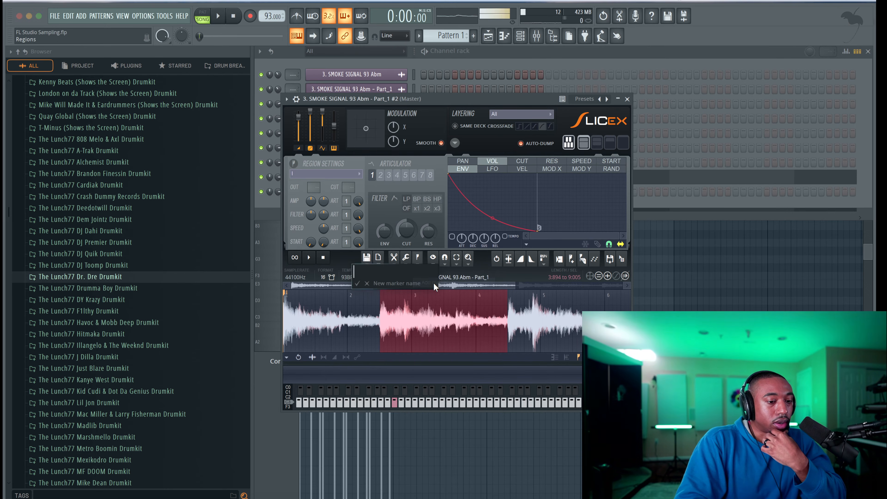
key(Return)
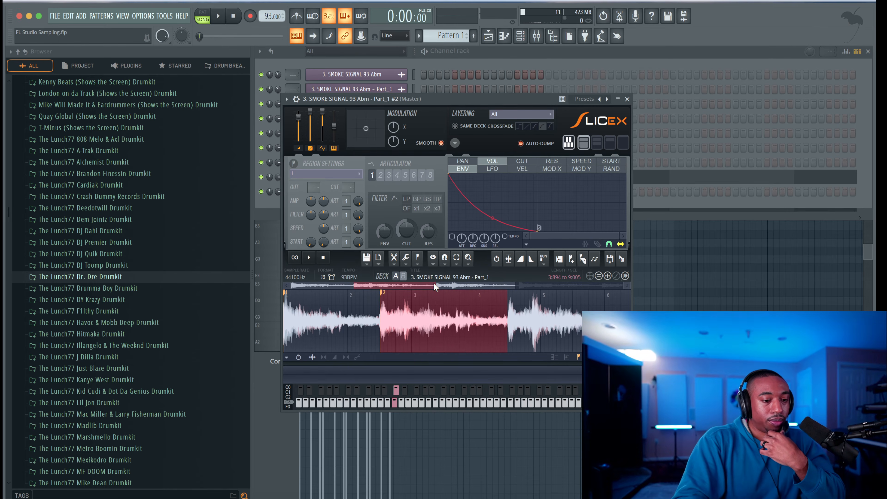
click(626, 99)
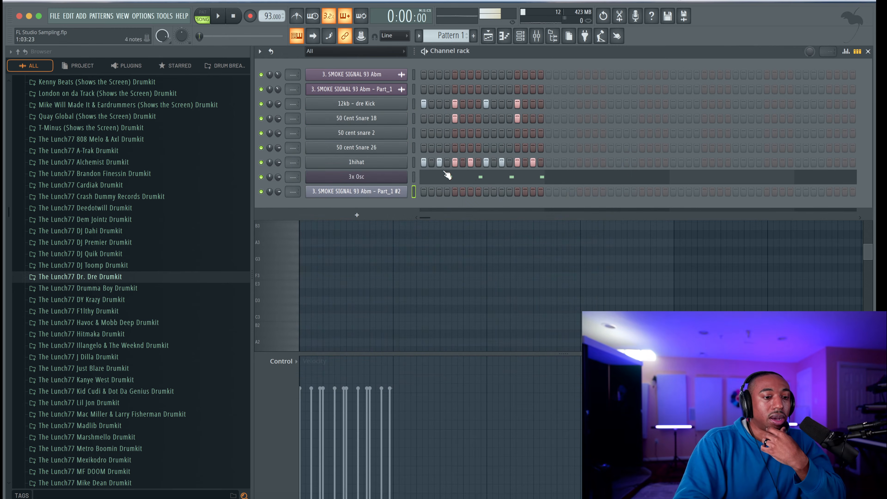
- Open the Slicex channel's piano roll, play slices 1 and 2 alternately, and close it again
right_click(404, 189)
click(417, 188)
right_click(395, 192)
click(412, 193)
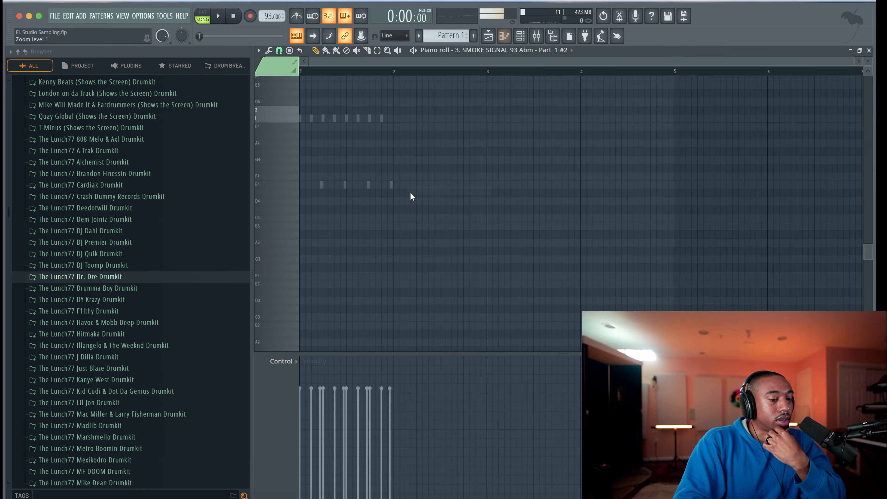
click(286, 118)
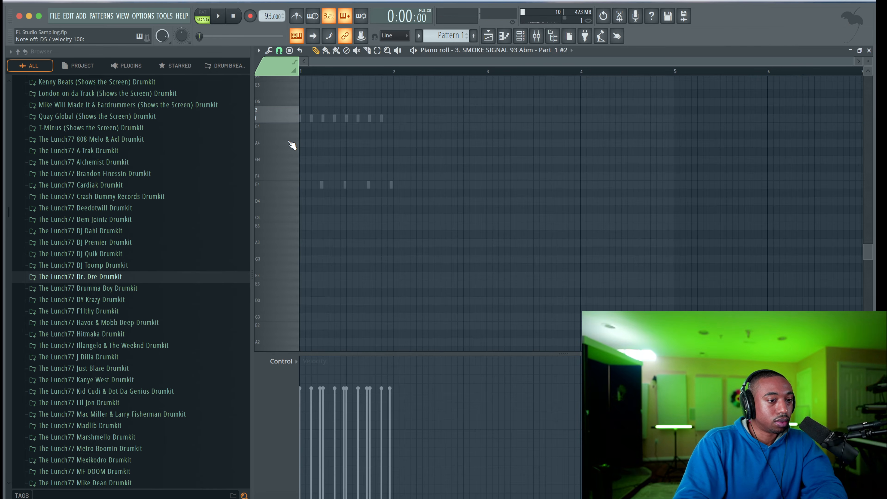
key(q)
key(2)
key(q)
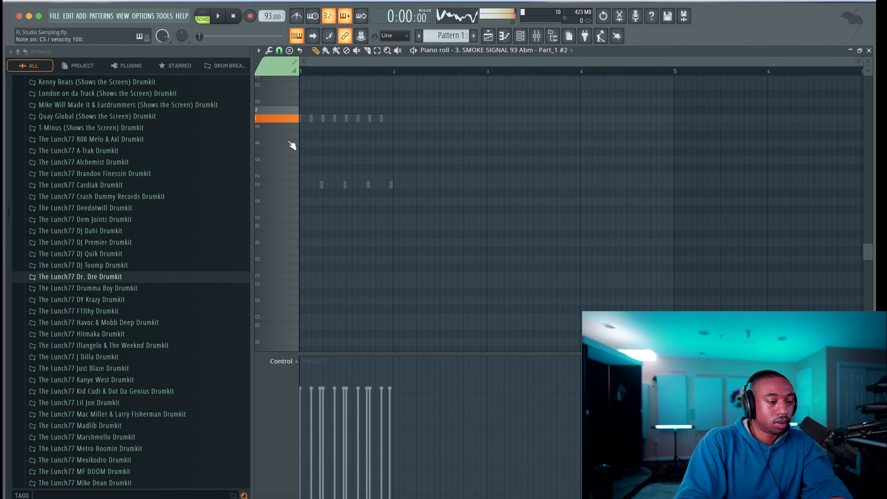
key(2)
key(q)
key(2)
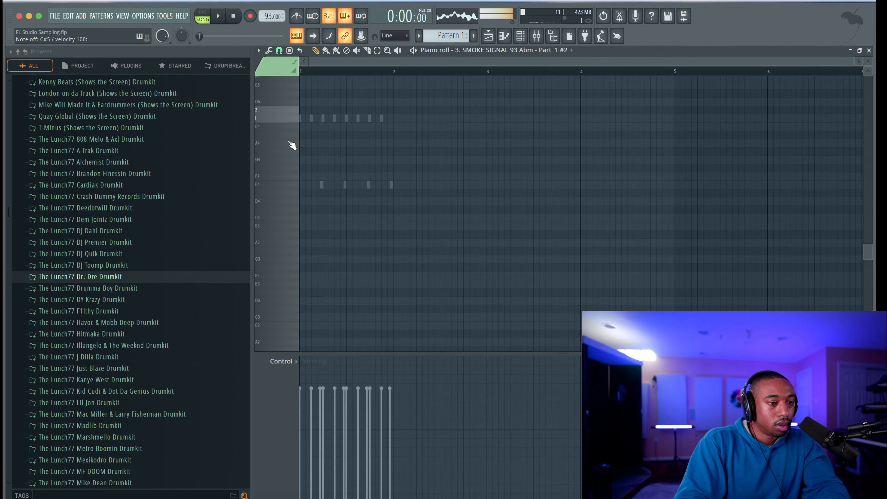
click(868, 51)
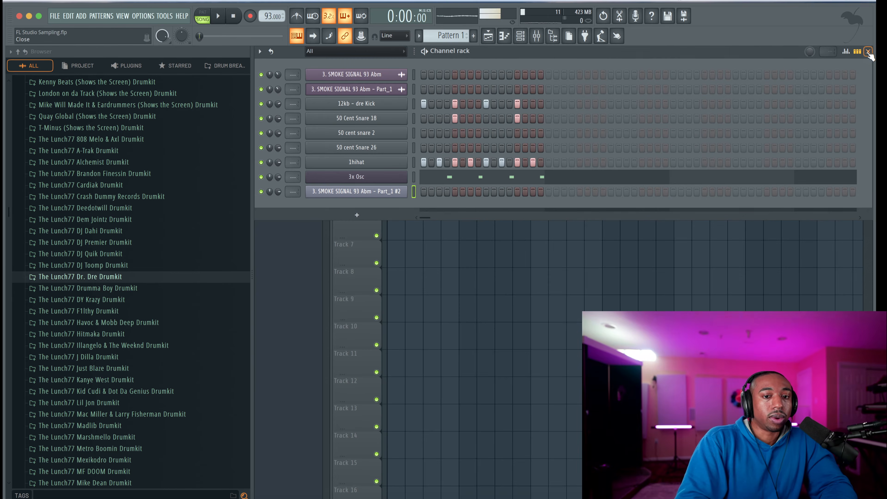
- Review the SMOKE SIGNAL 93 Abm - Part_1 audio clip's settings and its waveform options for opening in Slicex or other channels
key(F6)
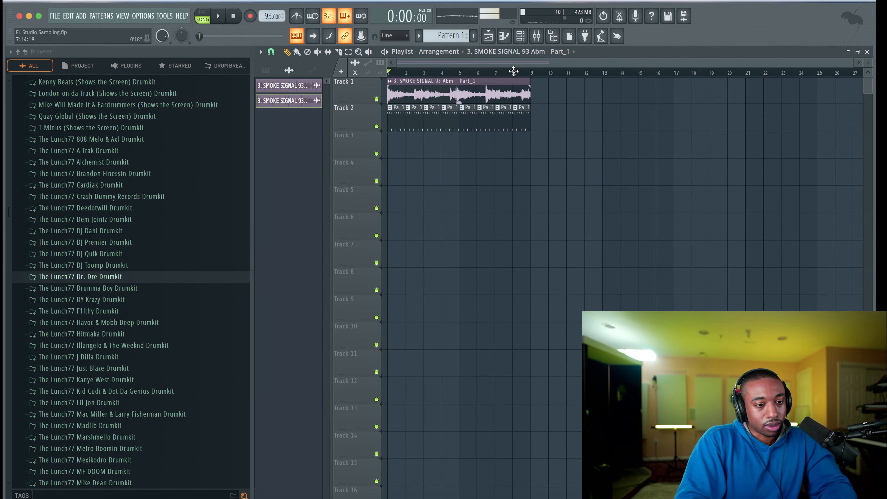
click(521, 38)
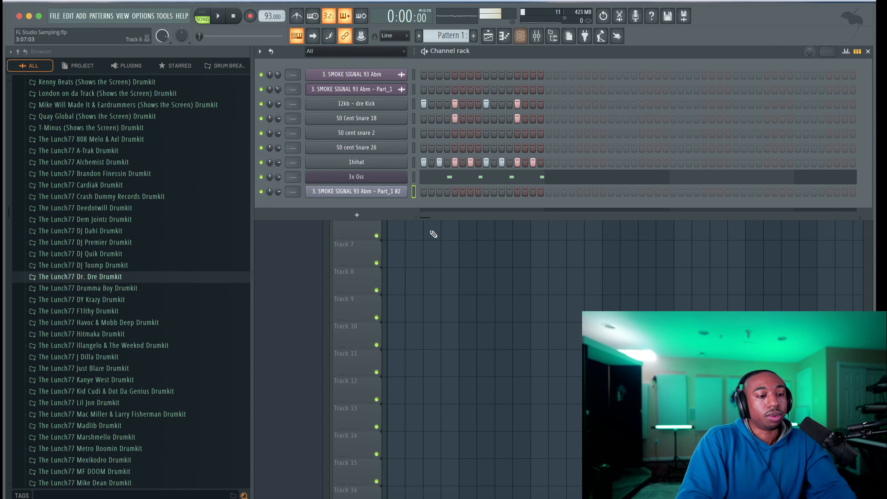
key(F6)
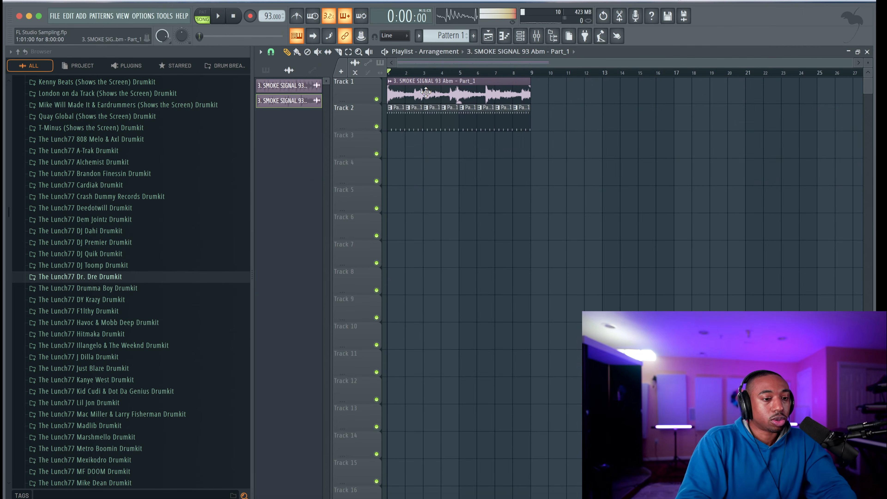
double_click(418, 91)
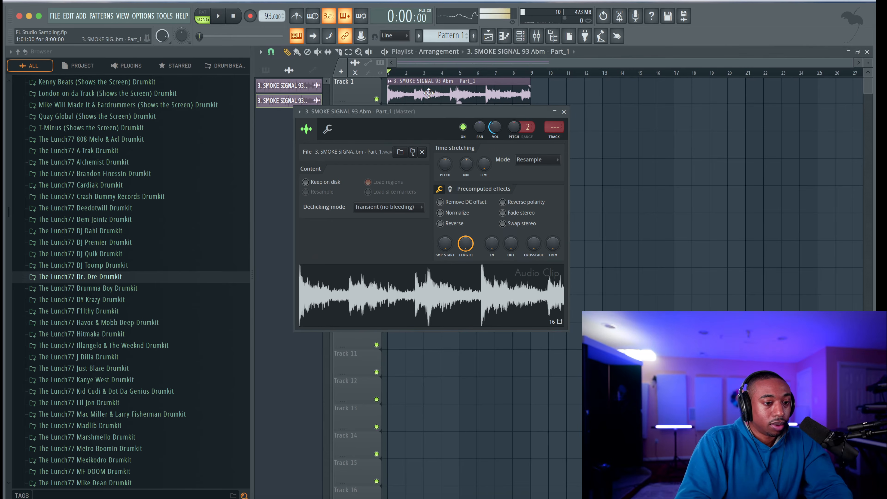
right_click(375, 289)
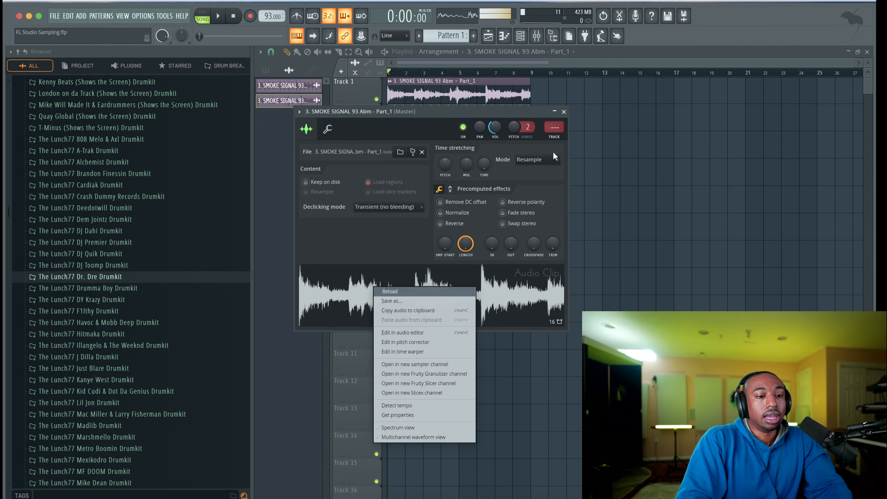
click(563, 112)
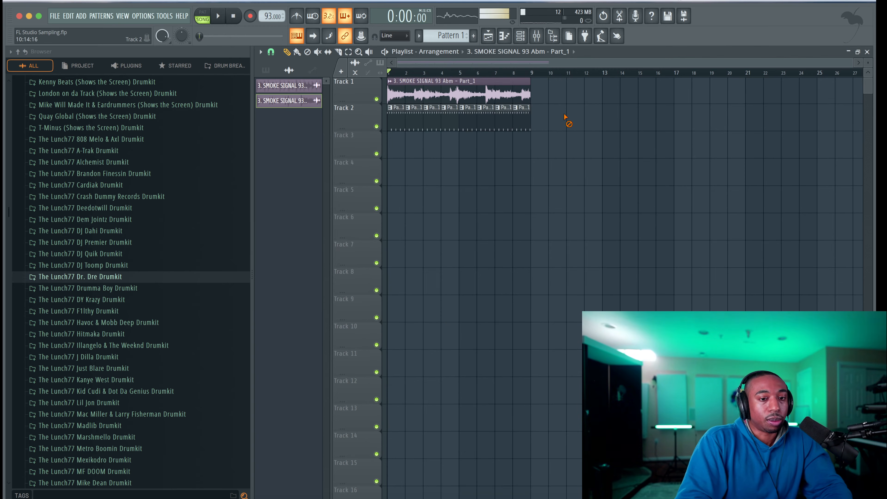
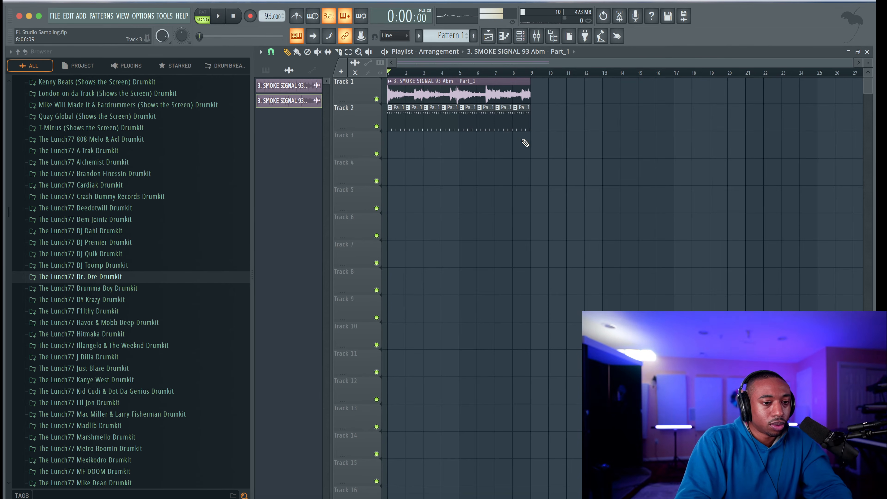
- Place a copy of the SMOKE SIGNAL 93 Abm - Part_1 clip on Track 3 starting at bar 9
drag(525, 143, 385, 93)
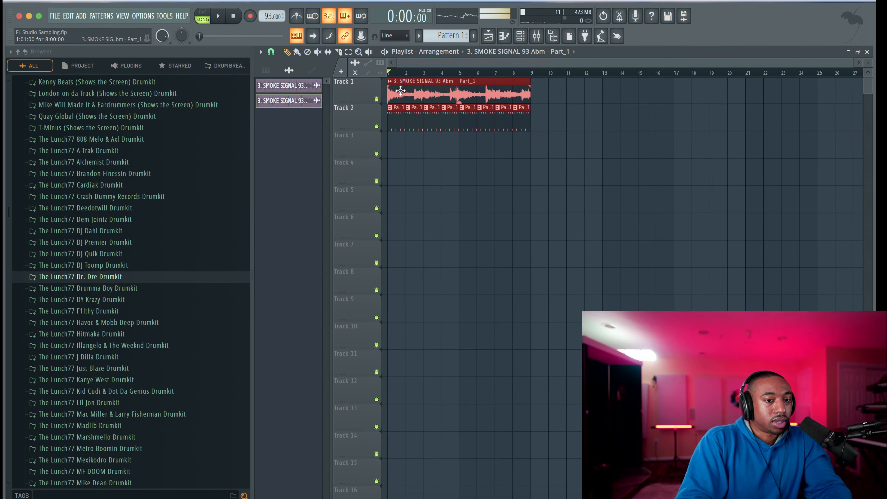
click(457, 182)
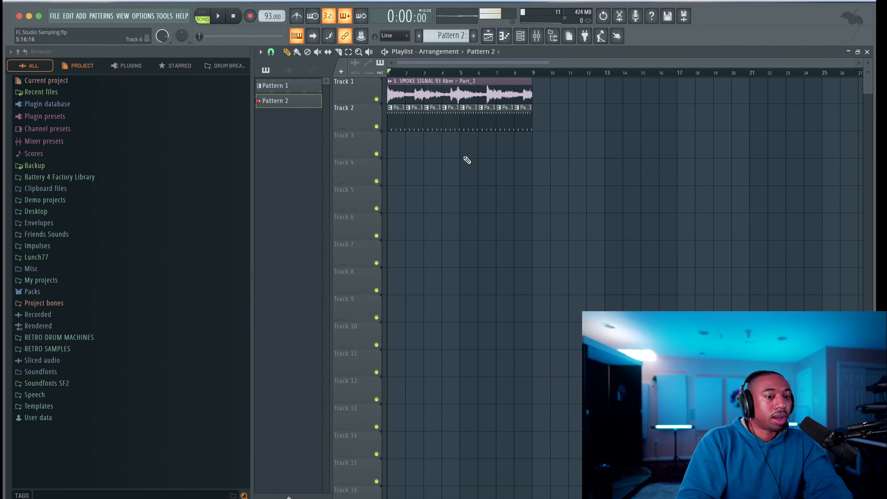
drag(408, 93, 551, 149)
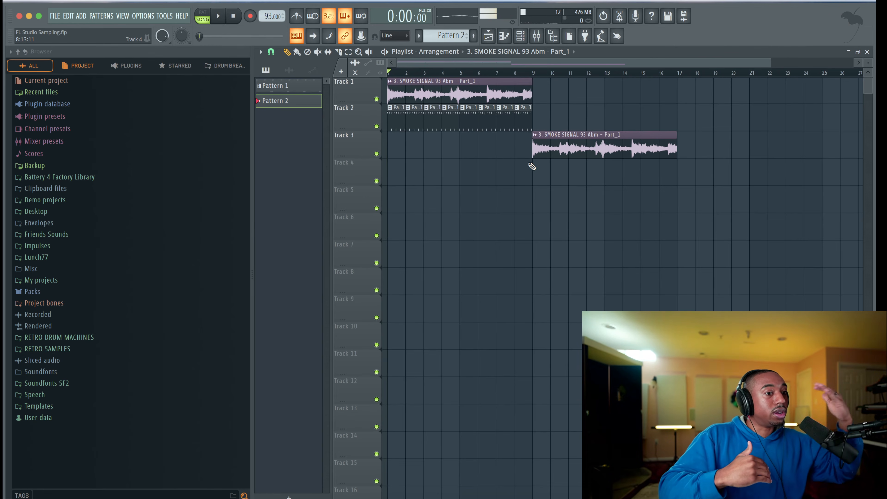
drag(537, 140, 618, 157)
right_click(557, 196)
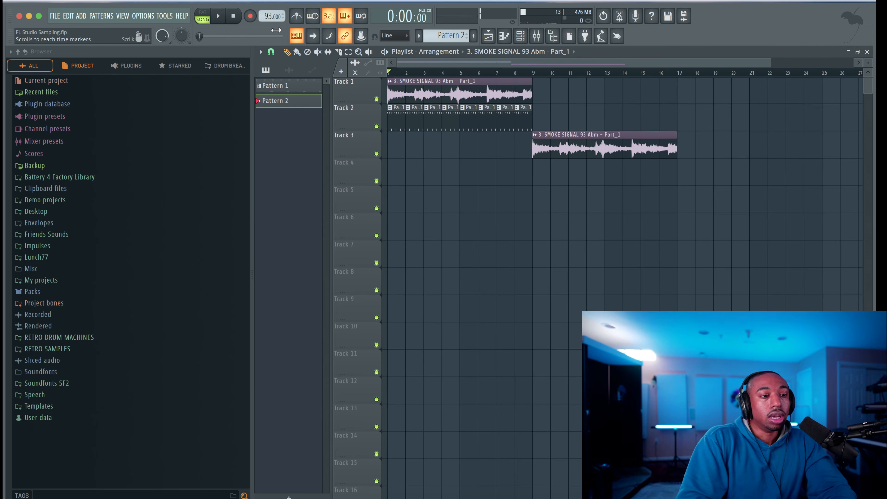
- Create an automation clip for the project tempo and copy the value of its first point
right_click(271, 15)
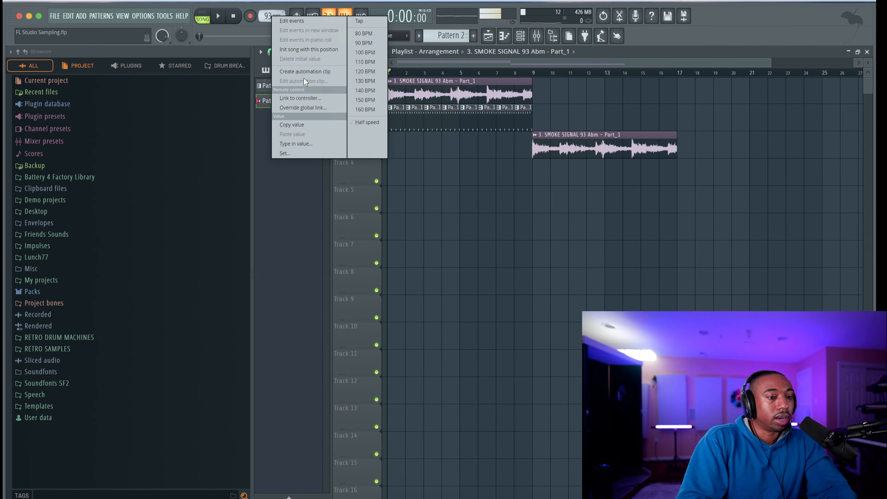
click(311, 71)
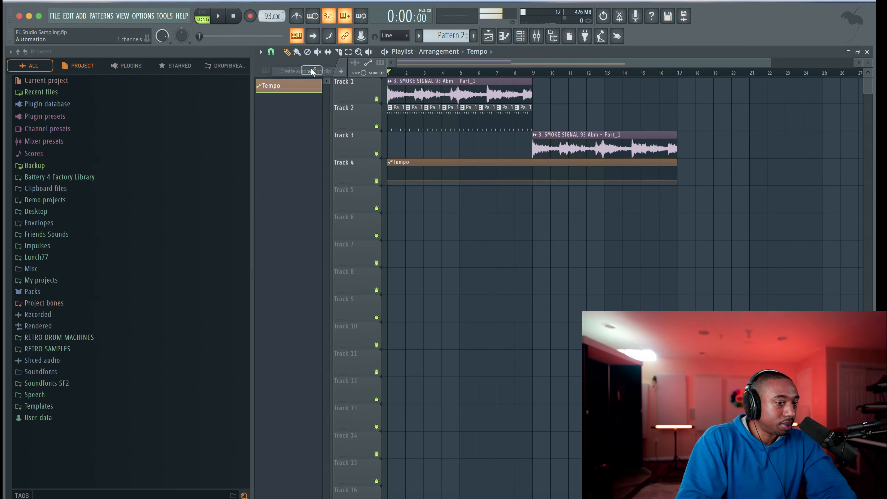
right_click(390, 180)
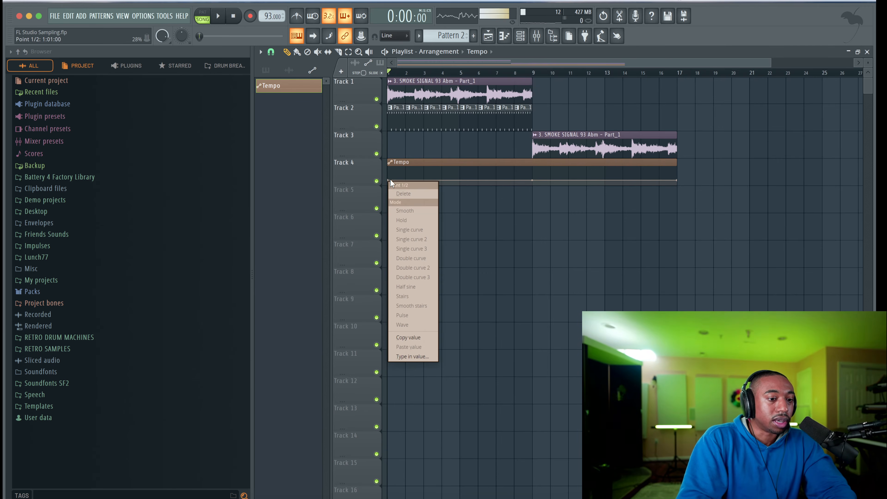
click(408, 337)
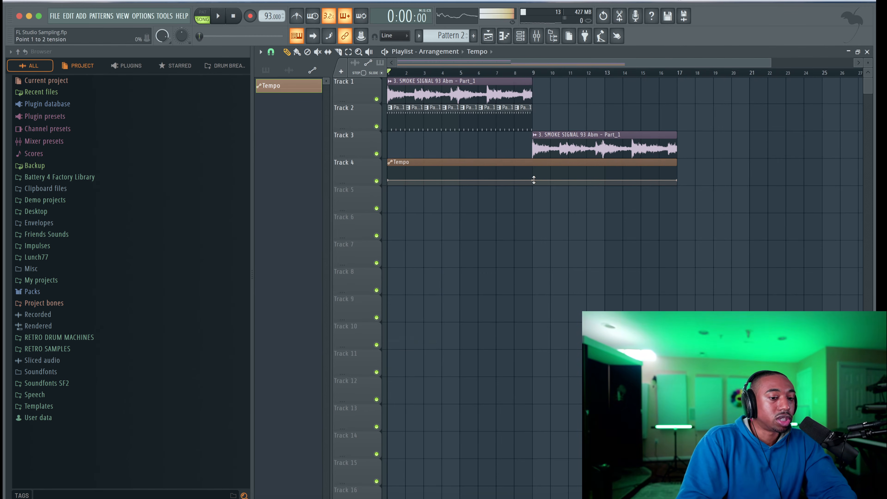
- Add a point at bar 9 of the Tempo automation clip and give it the copied value of the first point
right_click(532, 173)
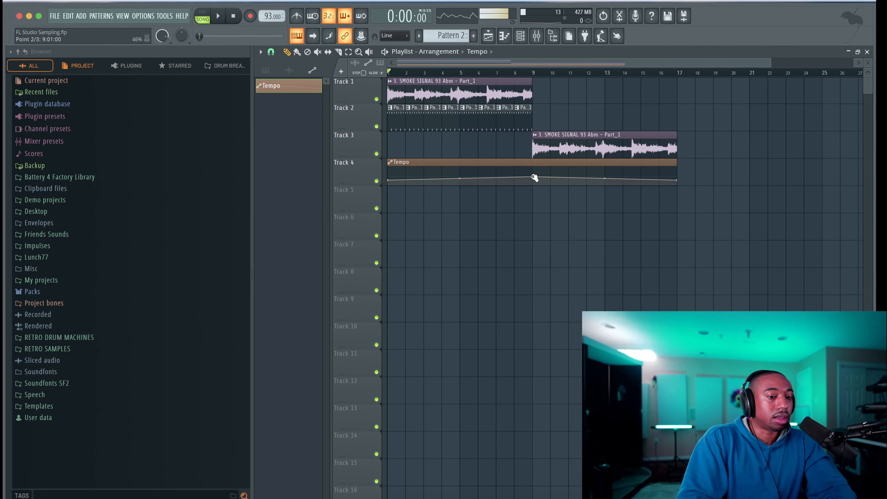
right_click(532, 179)
key(v)
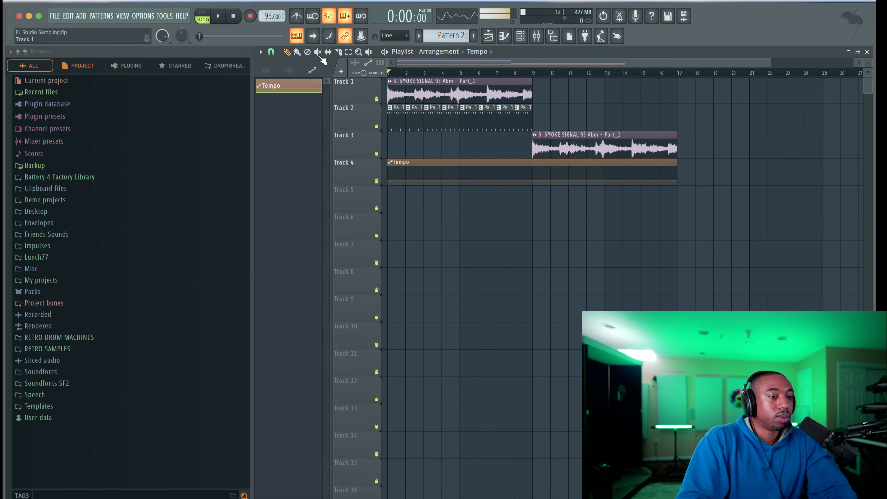
- Copy the 93 BPM project tempo value and paste it into the Tempo clip's first point and its bar 9 point
right_click(269, 16)
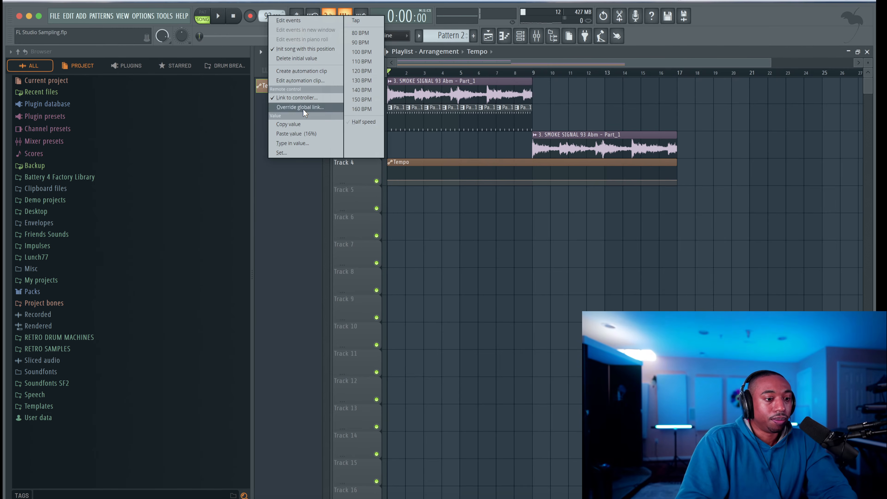
click(297, 120)
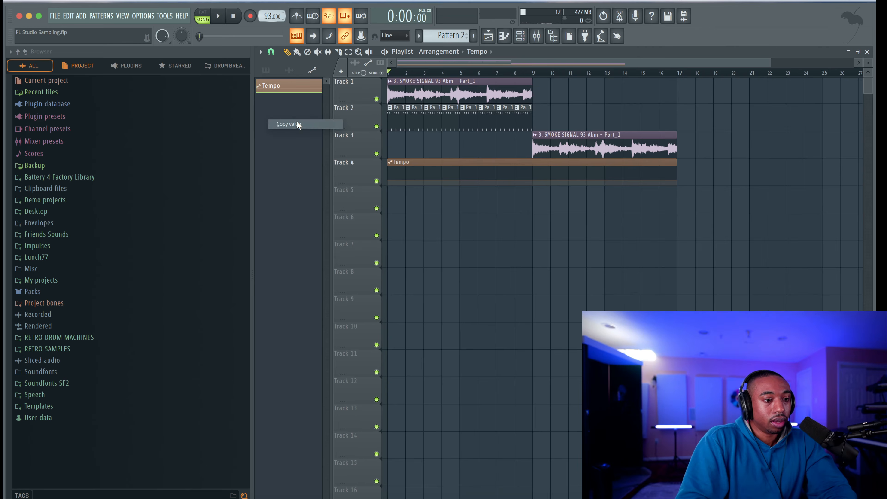
right_click(389, 179)
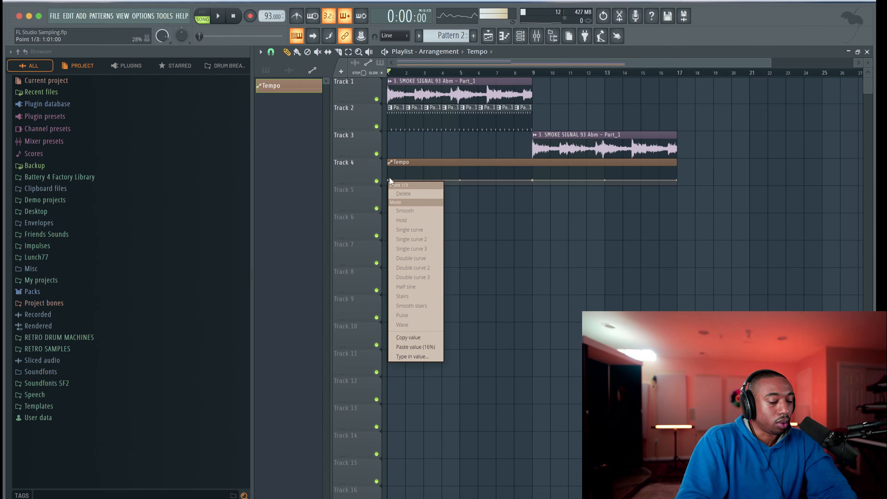
click(415, 346)
right_click(536, 179)
click(559, 347)
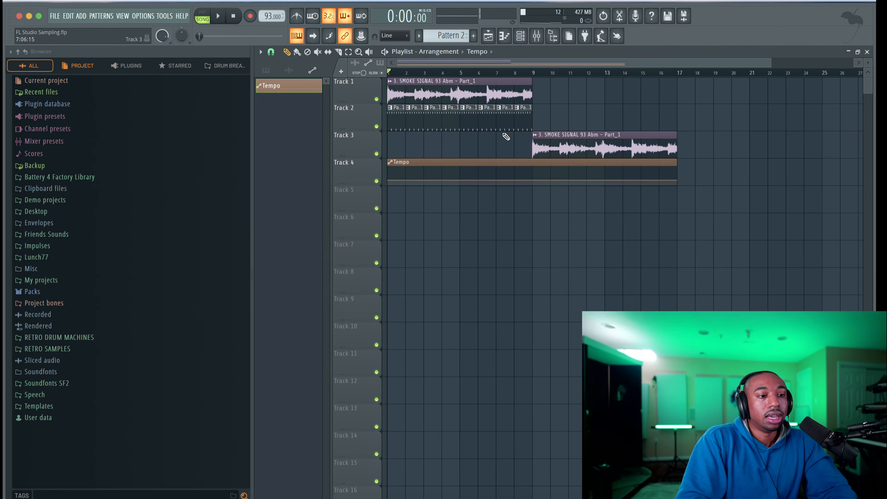
- Create a stepped rise at bar 9 of the Tempo clip and paste a copied 150 BPM tempo value into its upper point
click(532, 171)
drag(678, 180, 677, 172)
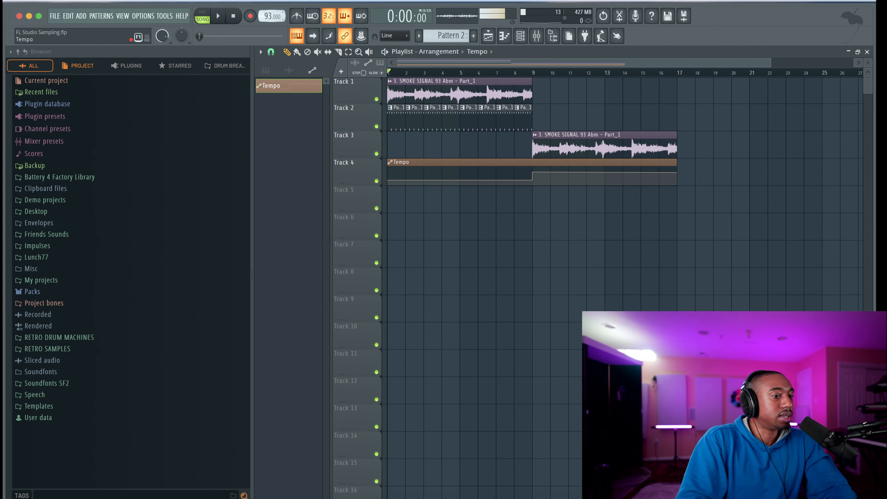
drag(269, 16, 269, 0)
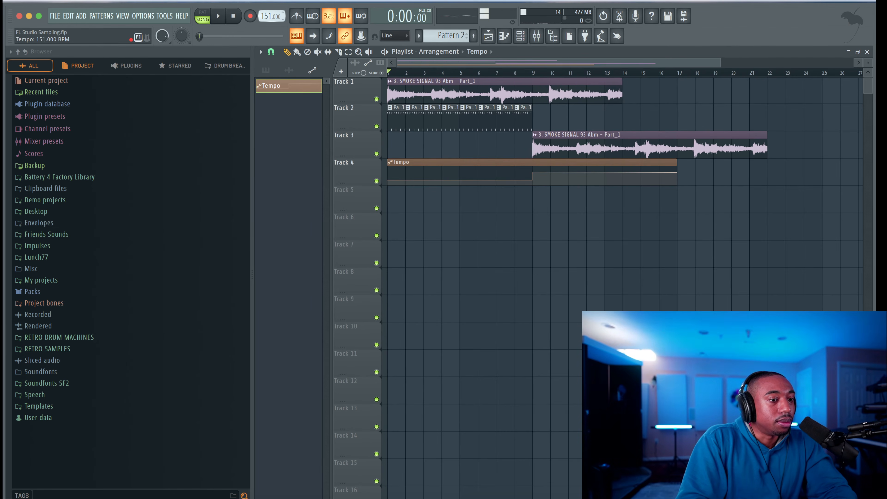
right_click(267, 16)
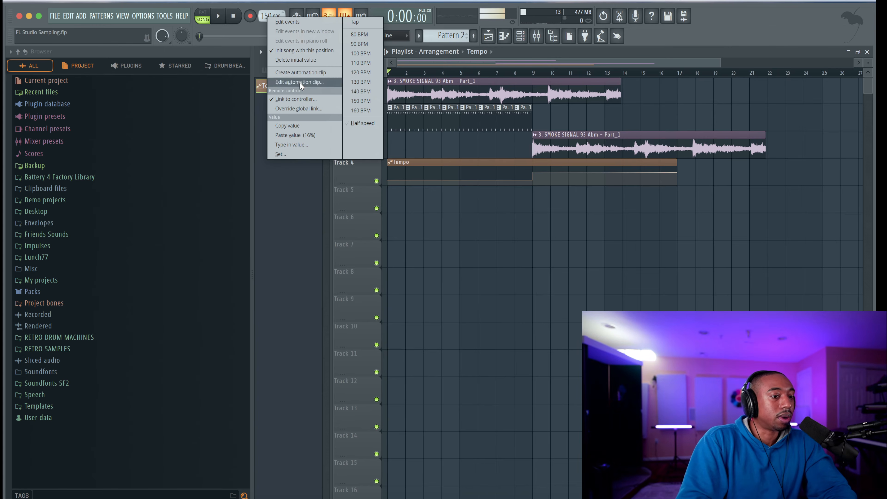
click(297, 125)
right_click(533, 171)
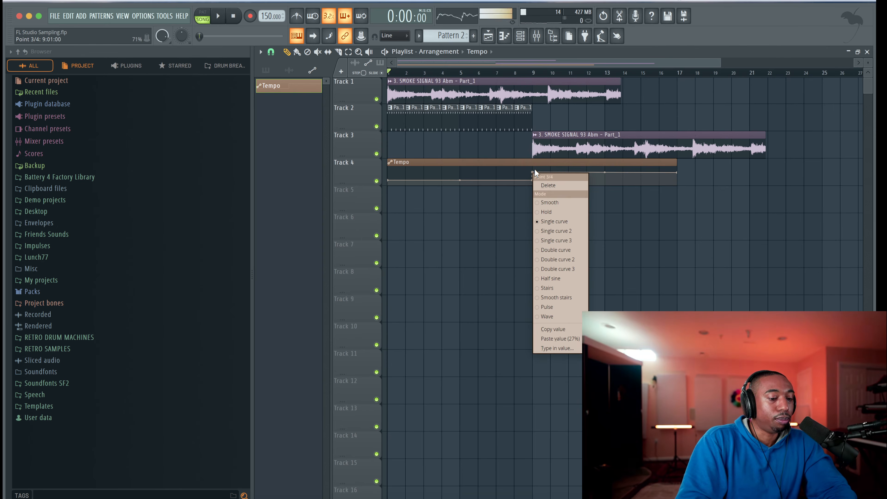
click(558, 339)
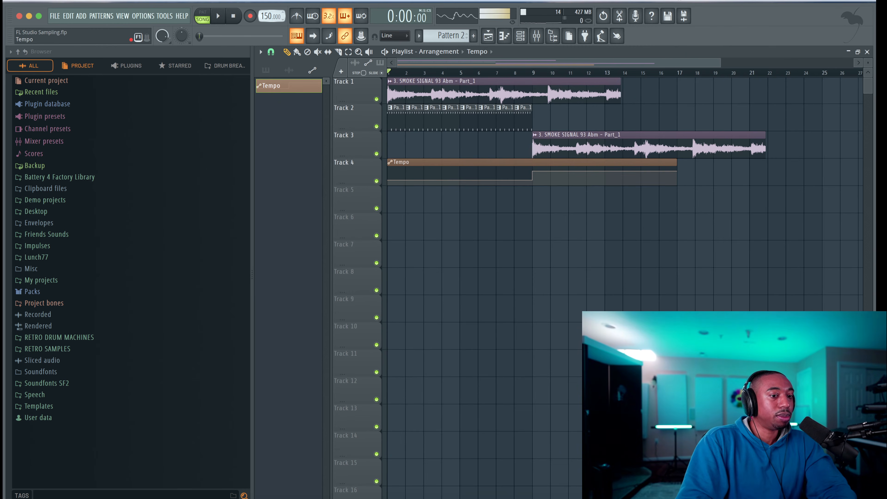
- Return the project tempo to 93 BPM and set the Track 1 audio clip's time-stretching mode to Stretch
drag(266, 16, 267, 36)
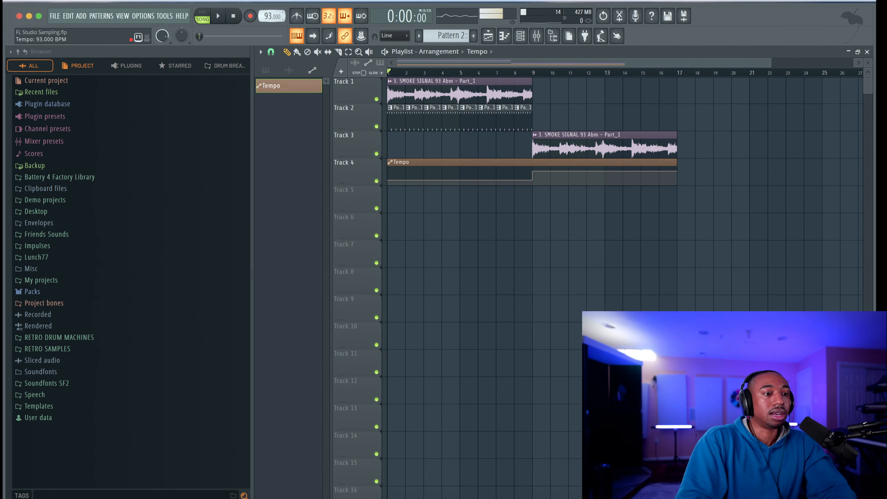
double_click(418, 81)
click(528, 156)
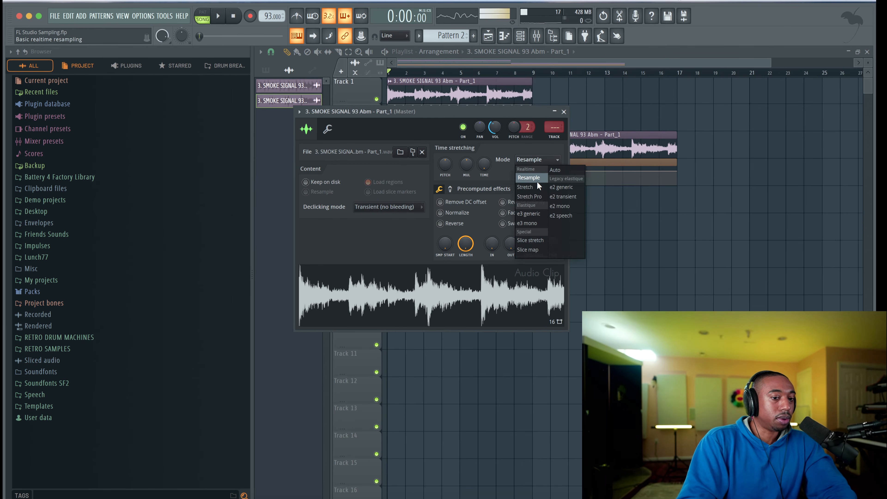
click(537, 185)
click(564, 112)
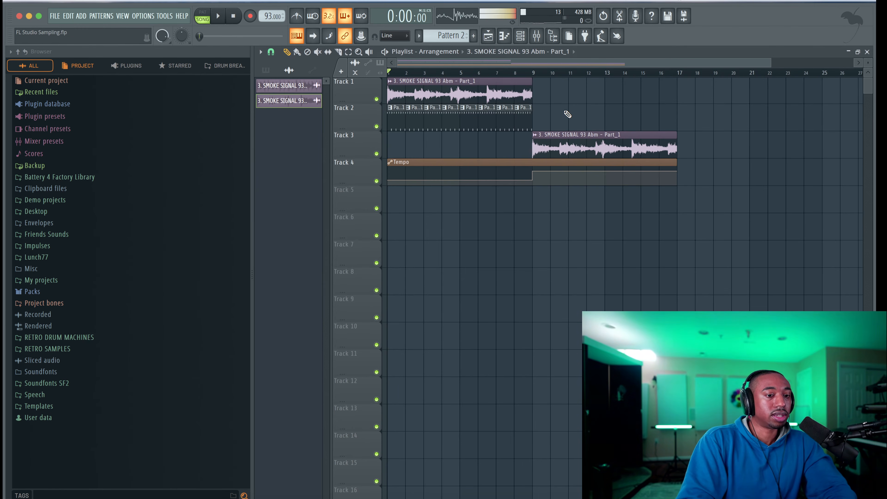
- Raise the project tempo to 150 BPM to check how the stretched audio clips follow the tempo
drag(267, 16, 266, 15)
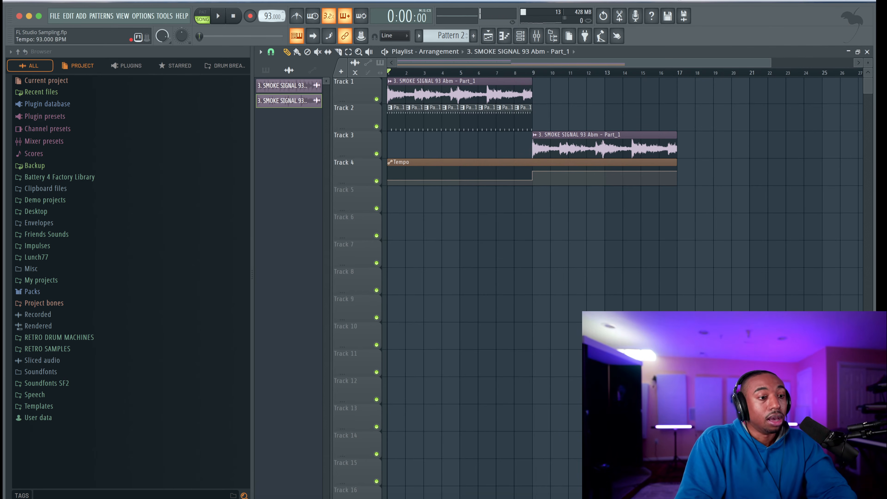
key(ctrl+s)
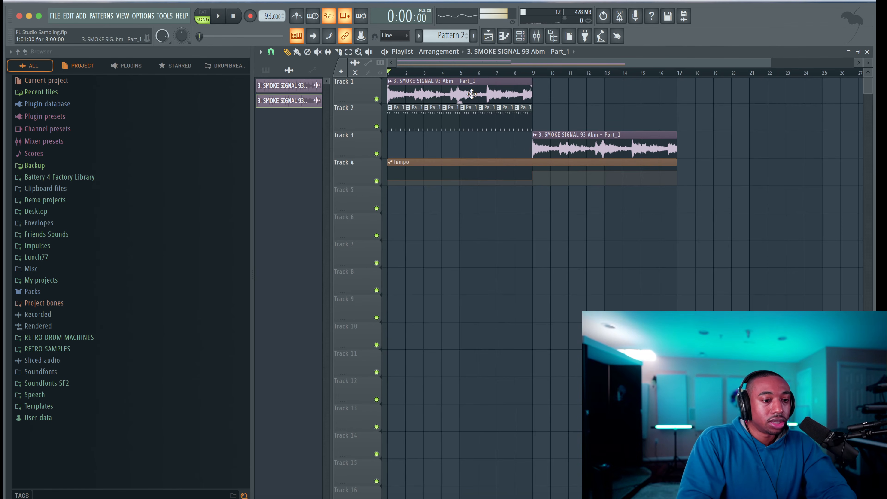
click(347, 53)
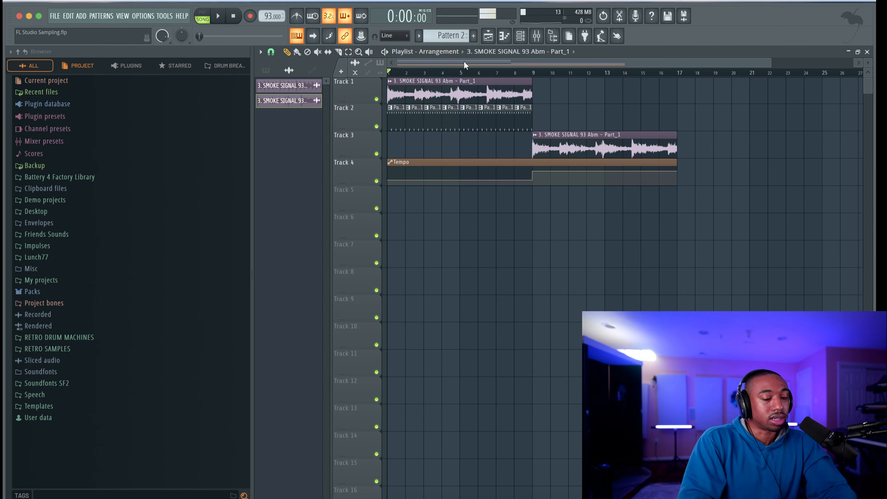
drag(267, 18, 266, 4)
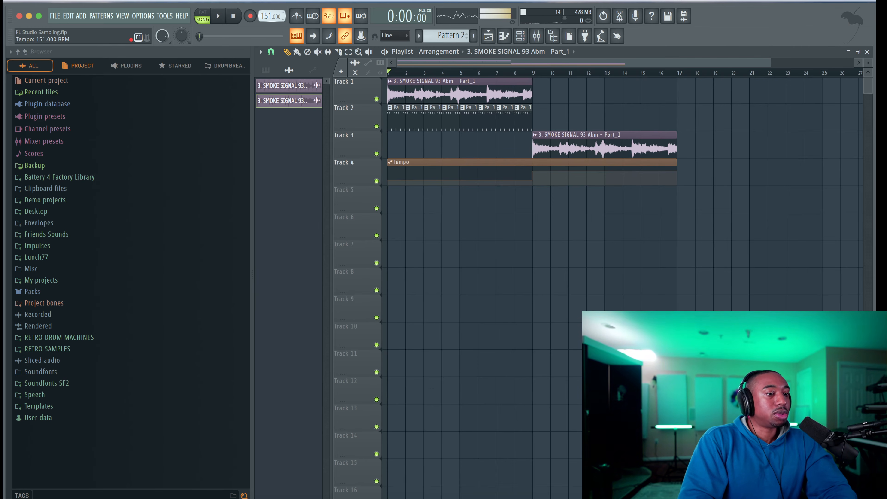
key(ctrl+s)
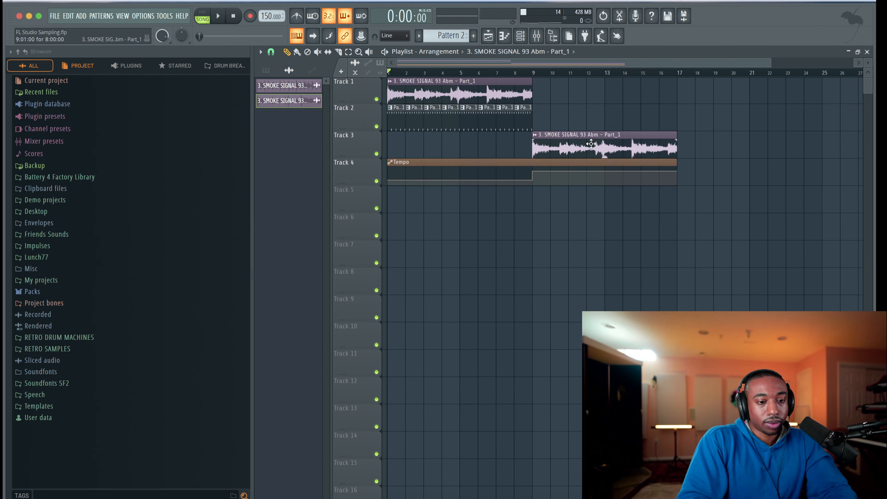
- Move the Track 3 audio clip to bar 1 on Track 5 and test it with the project tempo at 150 BPM
drag(572, 141, 409, 145)
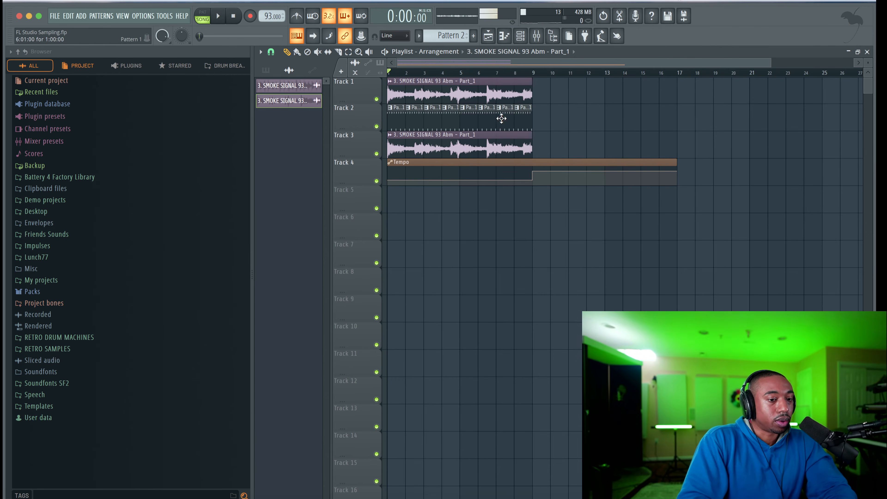
drag(479, 141, 478, 196)
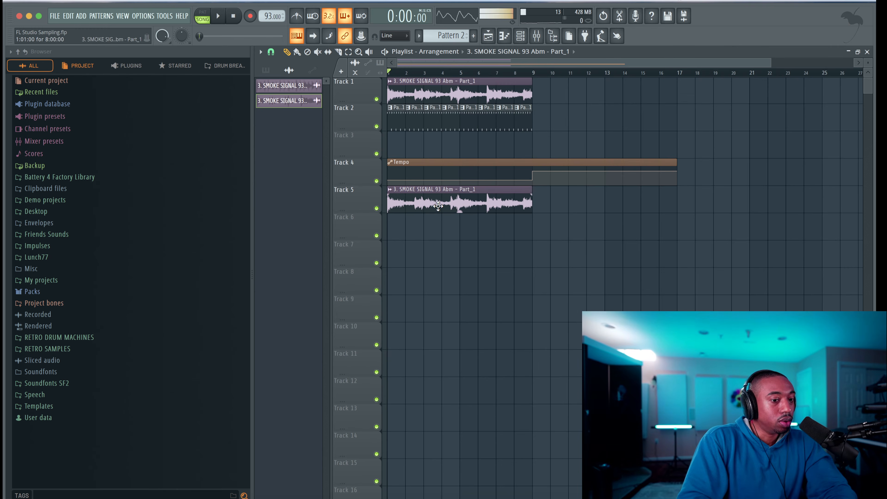
double_click(397, 198)
click(563, 112)
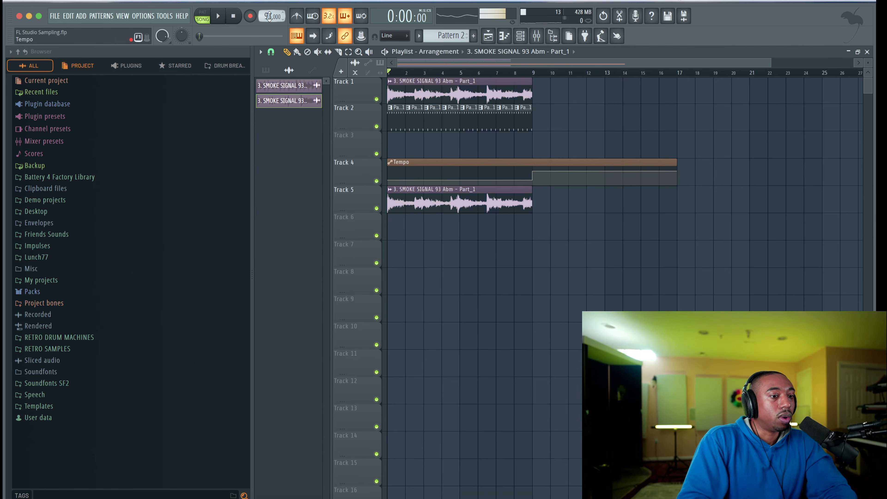
drag(268, 16, 268, 4)
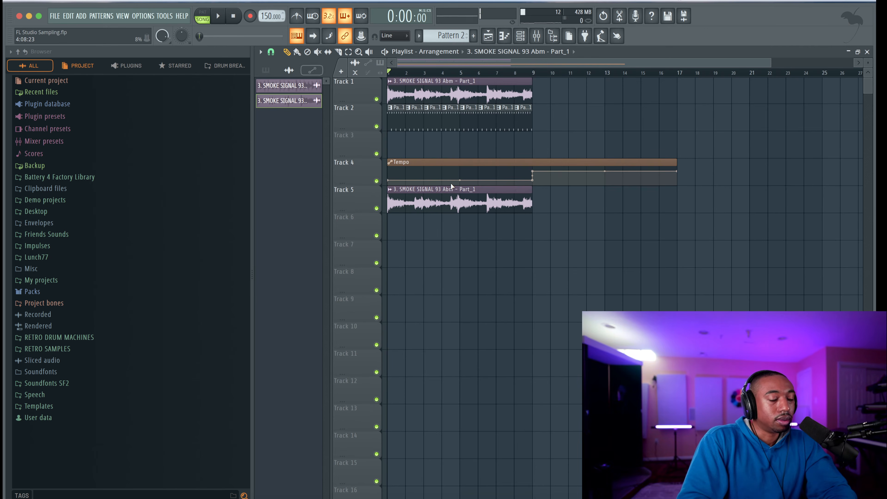
- Move the Track 5 audio clip back to bar 9 and make a time selection covering bars 9 to 16
drag(452, 186, 595, 189)
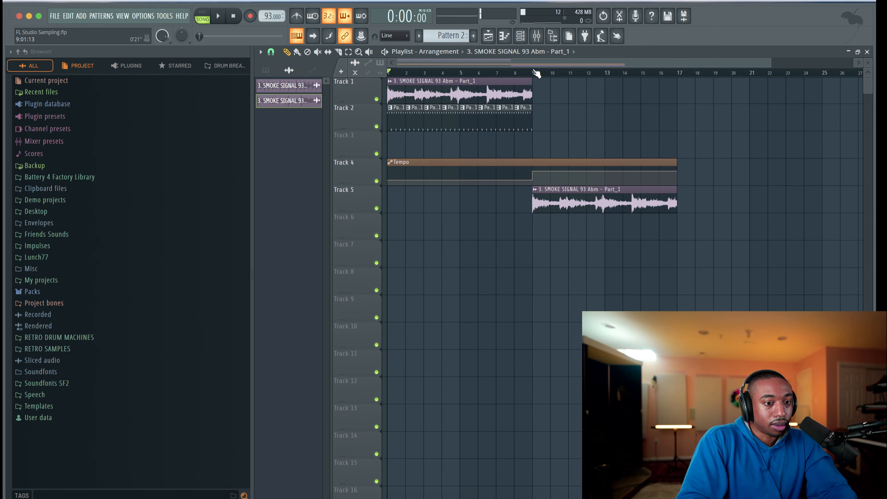
drag(535, 74, 667, 76)
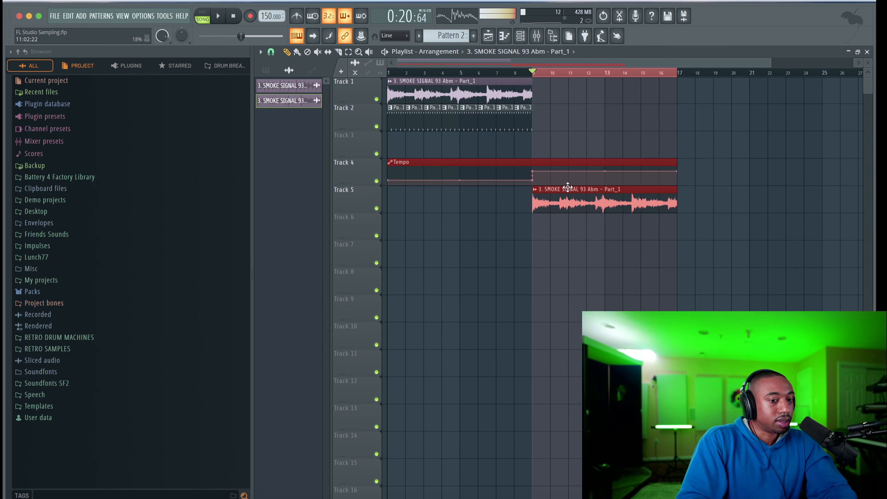
super+click(570, 239)
- Consolidate Track 5 over the time selection, rendering it as a 16Bit int stereo WAV with the remainder cut
right_click(365, 196)
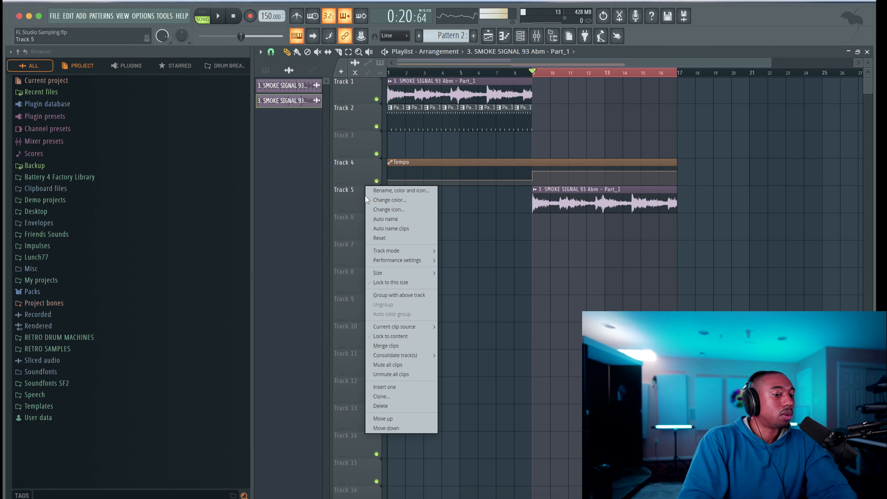
mouse_move(424, 354)
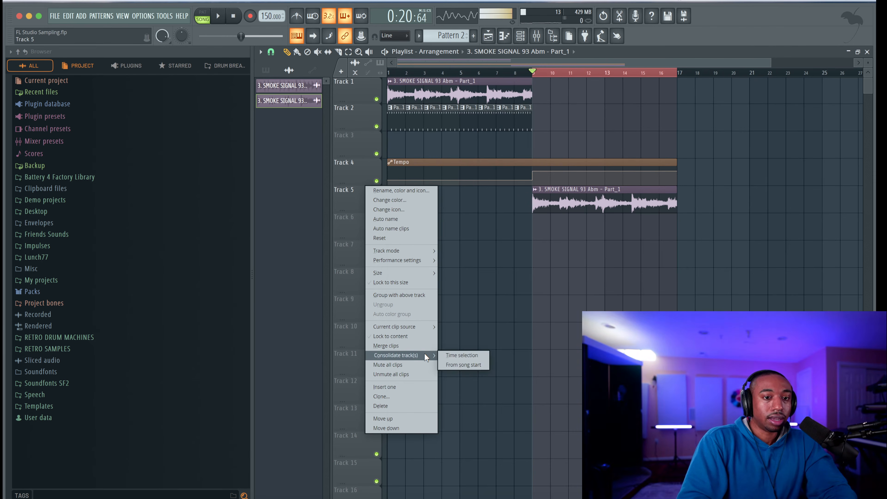
click(467, 355)
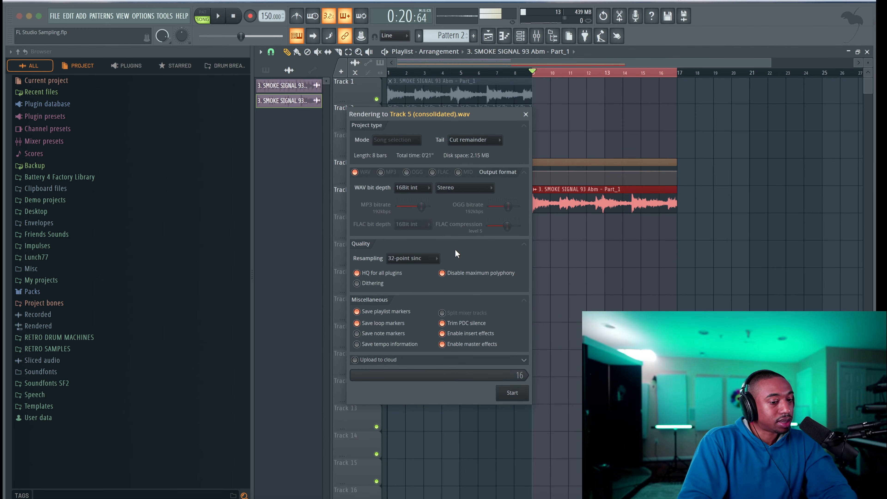
click(510, 396)
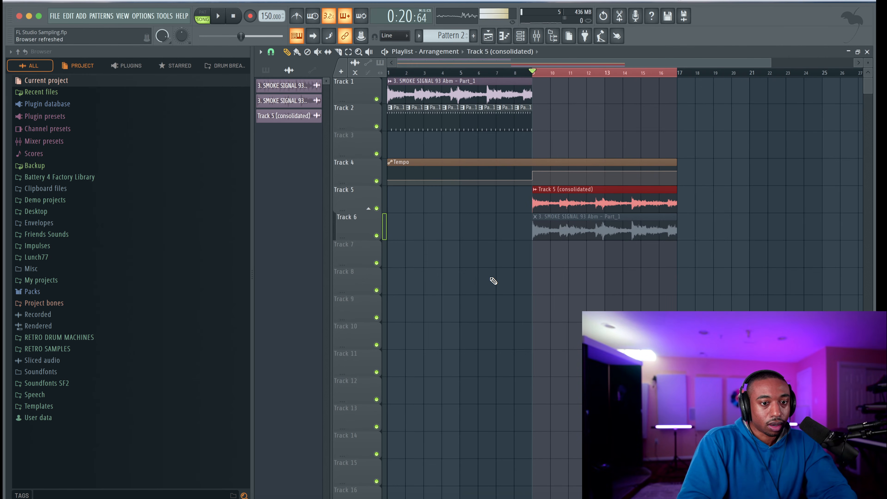
- Delete the muted original SMOKE SIGNAL clip on Track 6 and undo the deletion
click(569, 190)
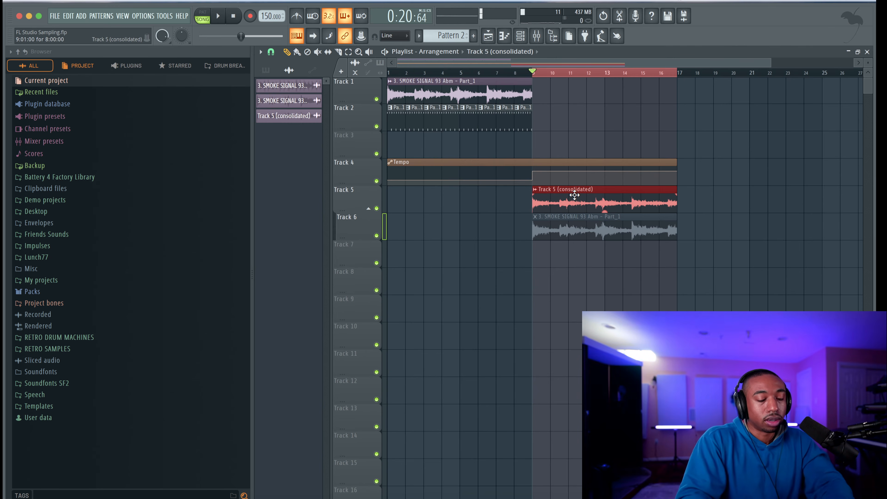
right_click(564, 230)
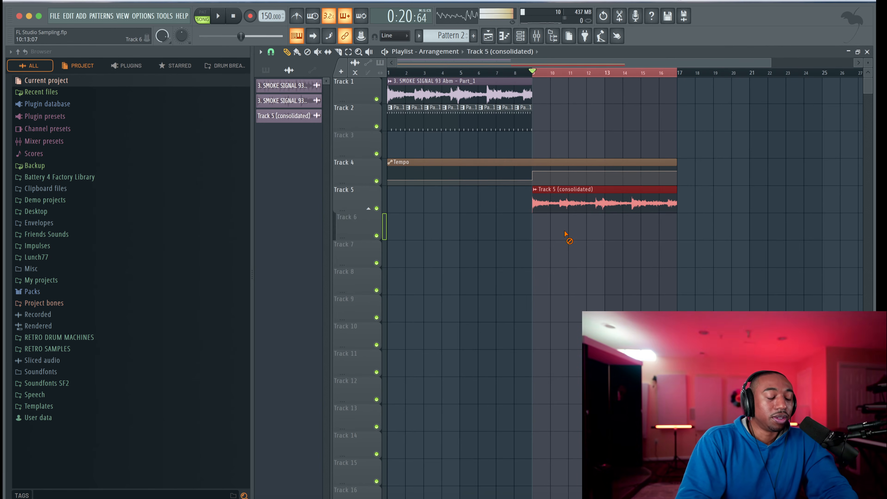
key(ctrl+z)
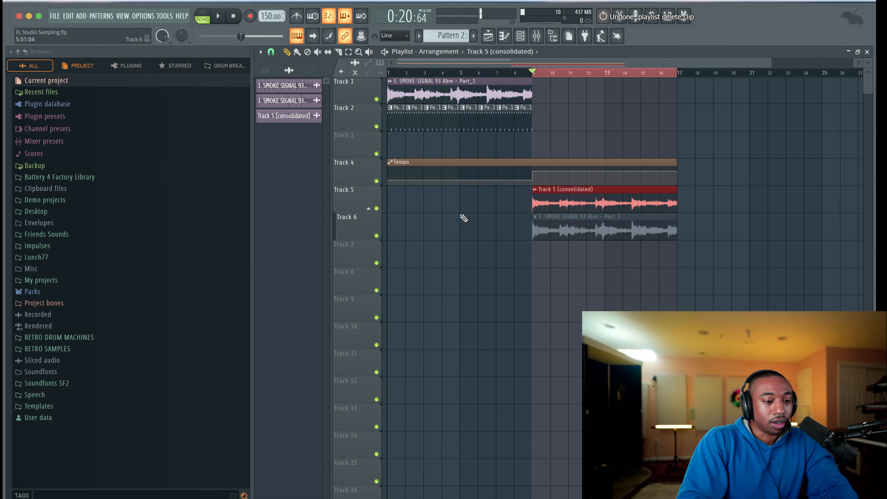
- Open the Track 5 (consolidated) clip's audio in a new Fruity Slicer channel
double_click(570, 196)
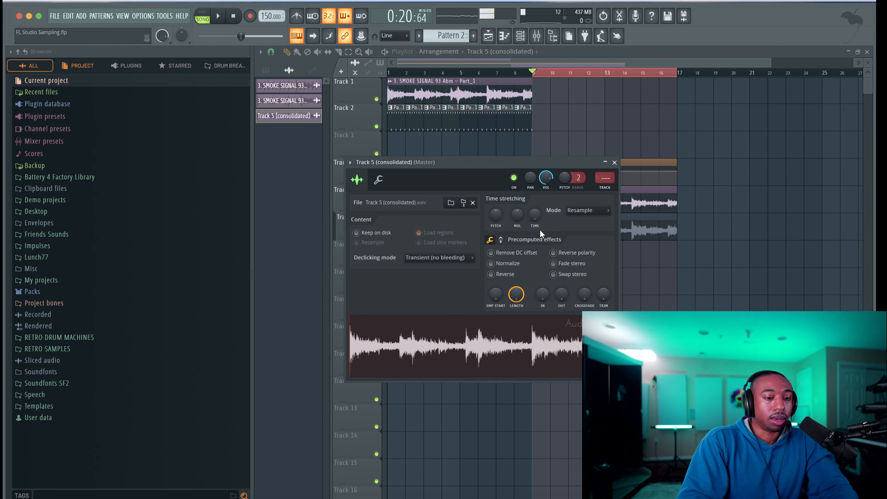
right_click(456, 338)
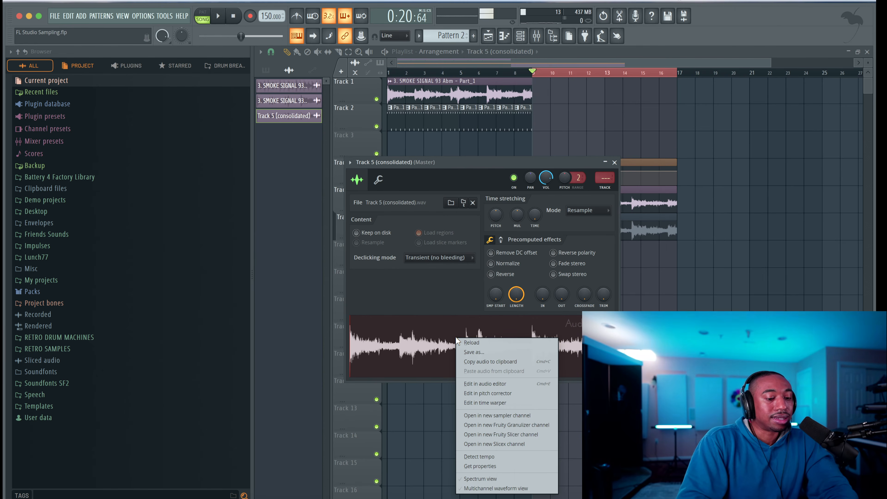
click(481, 434)
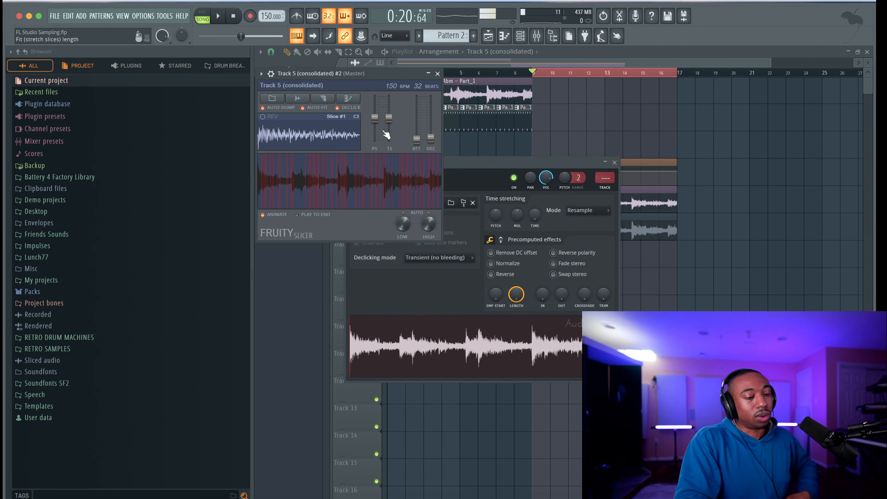
- Slice the Track 5 (consolidated) audio by Beat in Fruity Slicer, audition the slices and clear the plugin windows off the playlist
click(327, 98)
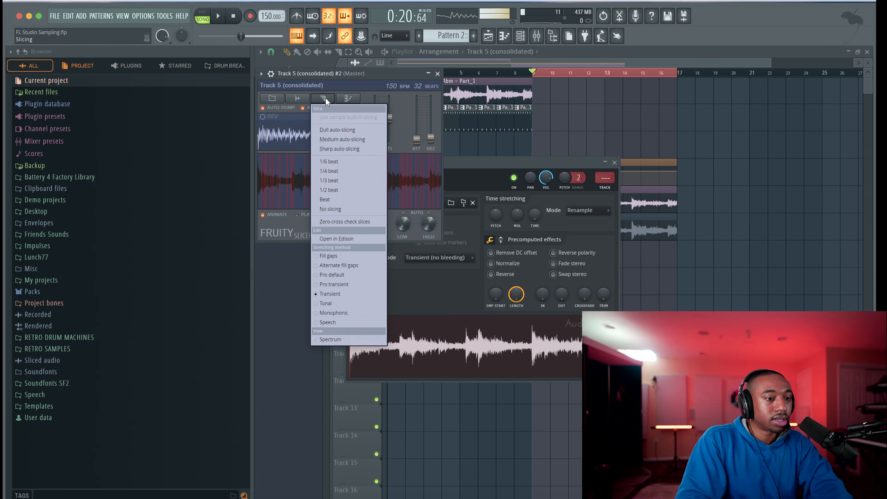
click(335, 197)
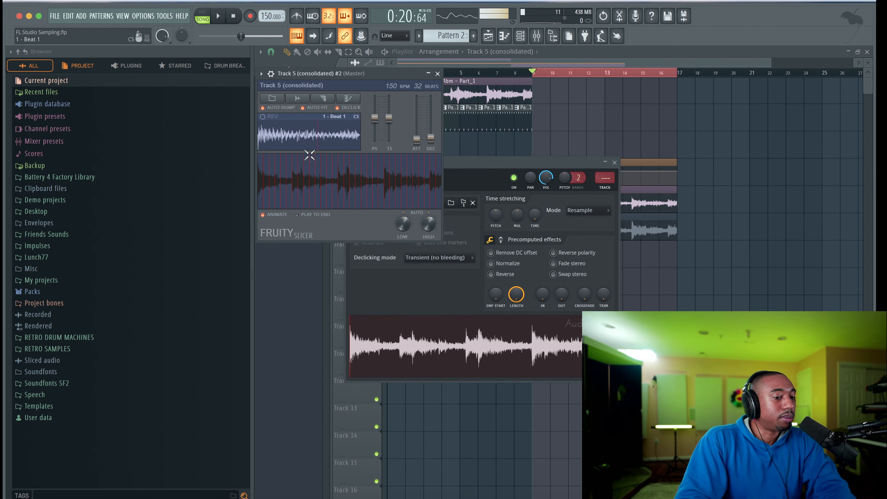
click(290, 171)
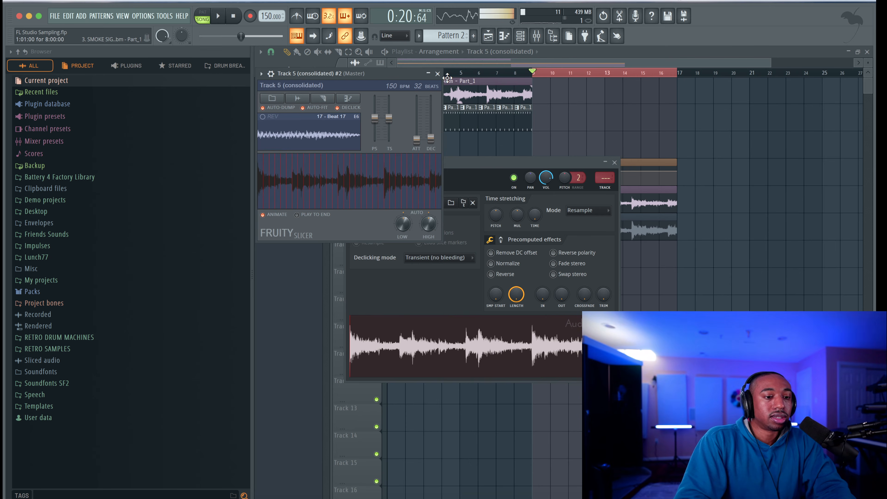
click(437, 74)
right_click(575, 112)
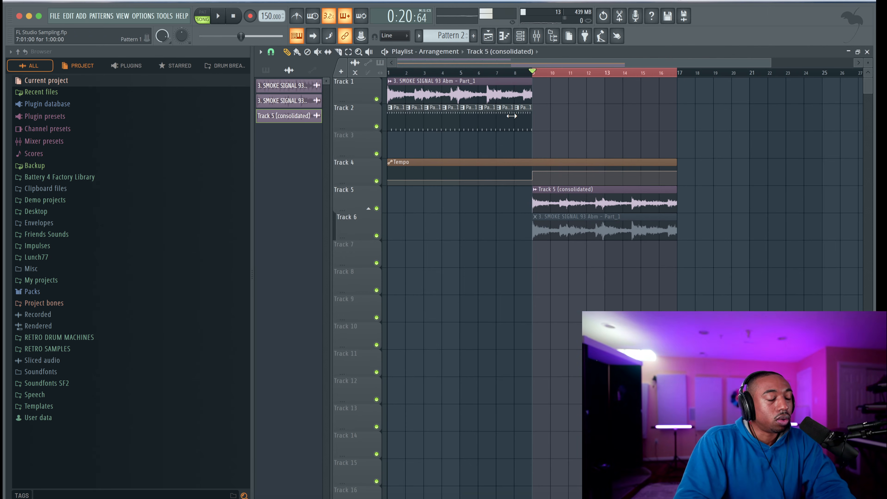
- Dump the Fruity Slicer slices into Pattern 2's piano roll in Normal order and close the slicer
click(269, 72)
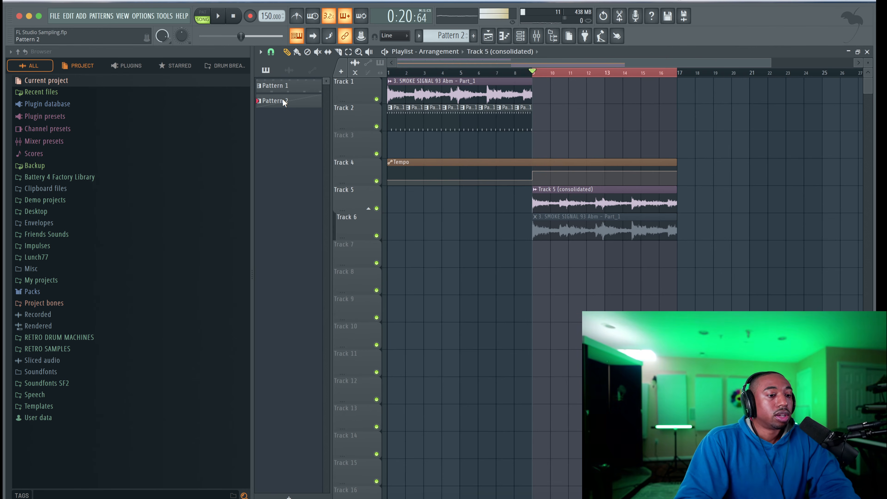
click(521, 36)
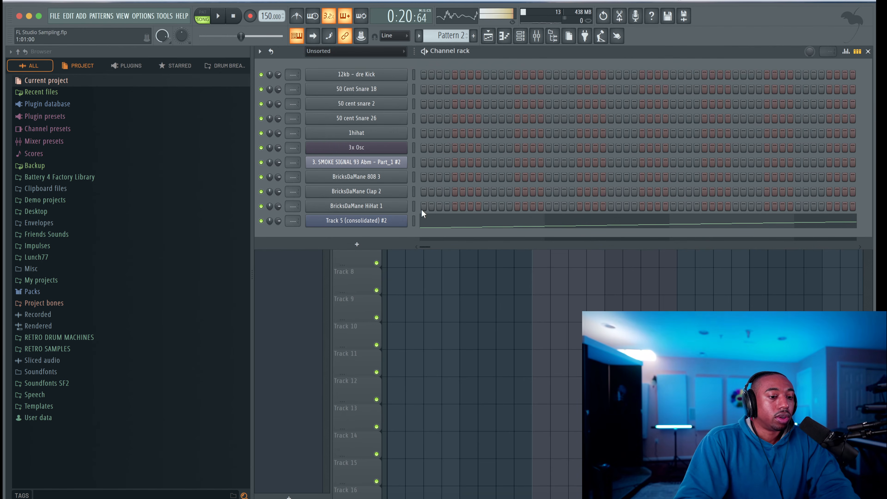
click(403, 222)
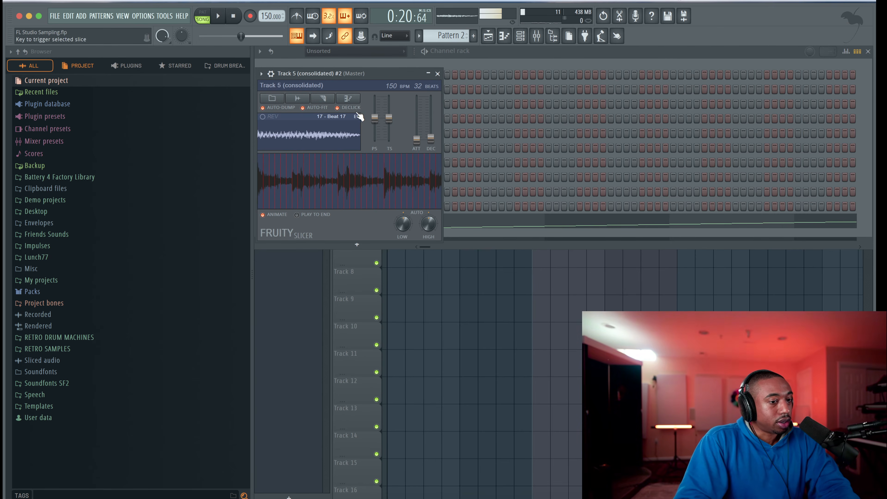
click(349, 99)
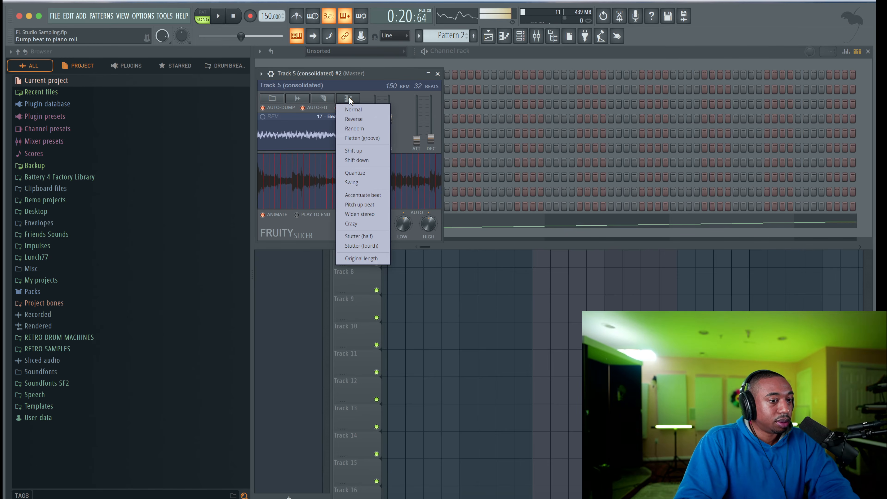
click(358, 107)
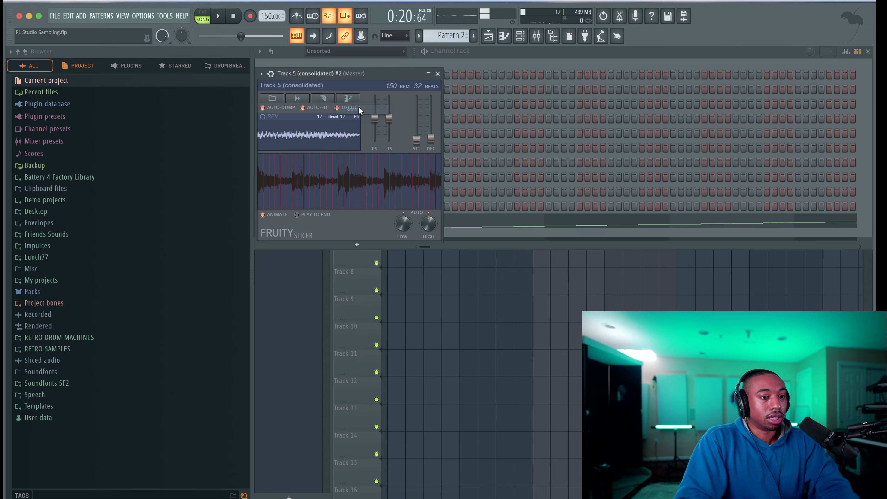
click(437, 74)
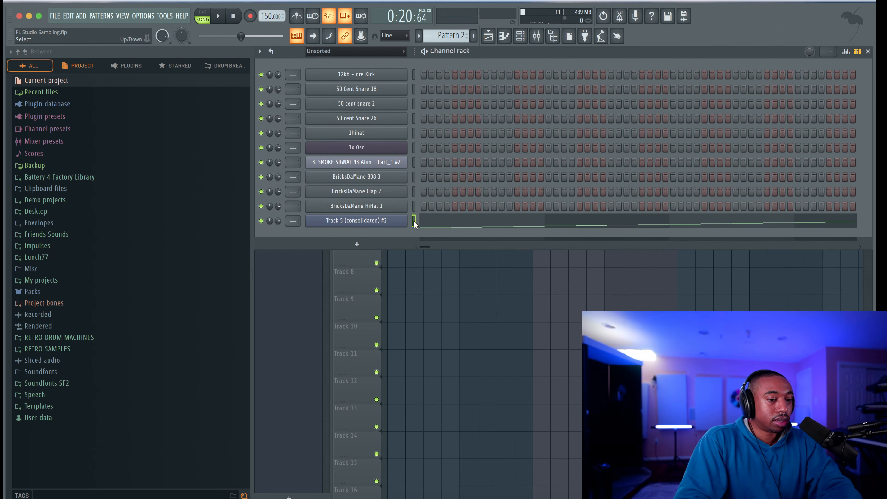
- Cut the slice notes from Pattern 2, try pasting them into Pattern 1, undo that and paste them back into Pattern 2
click(520, 36)
click(520, 36)
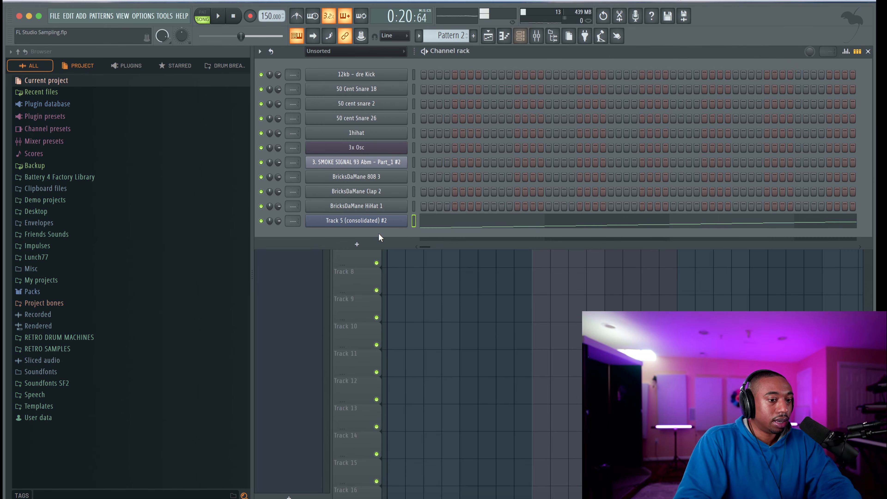
key(super+x)
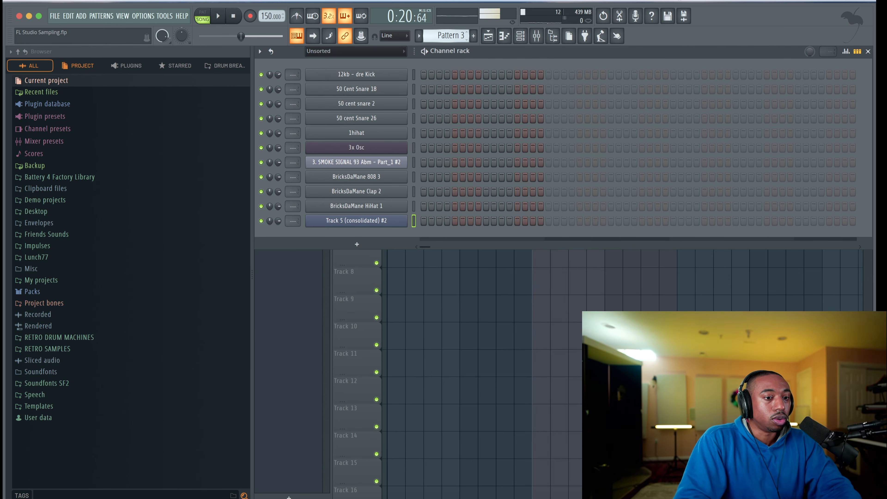
drag(449, 36, 450, 41)
key(super+v)
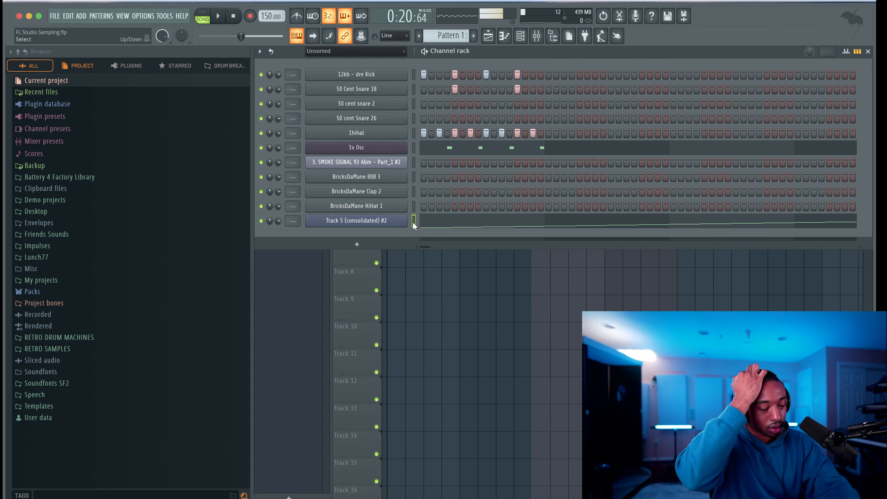
key(super+z)
drag(449, 35, 450, 31)
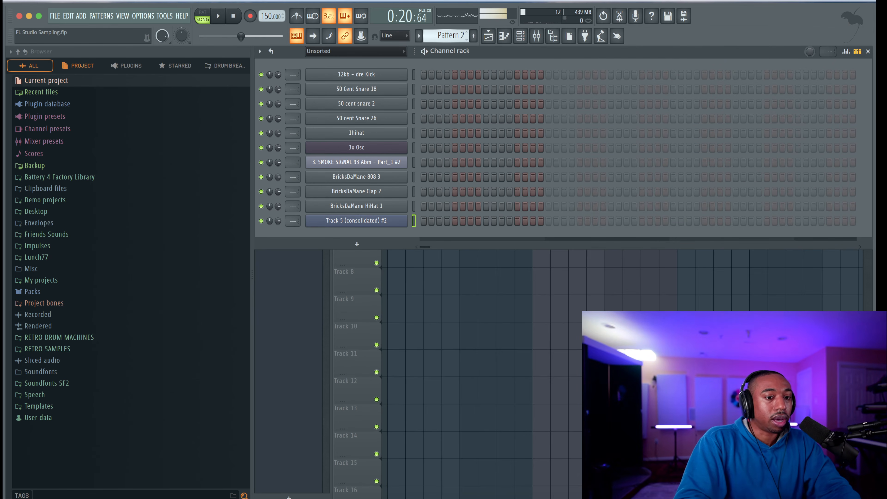
key(super+v)
- Place Pattern 2 on Track 7 at bar 9 and mute the Track 5 (consolidated) audio clip
click(471, 311)
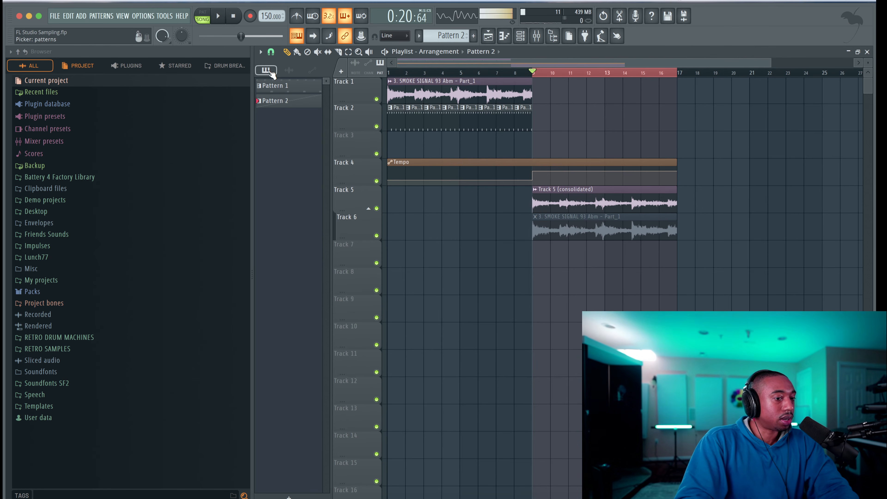
drag(275, 101, 534, 269)
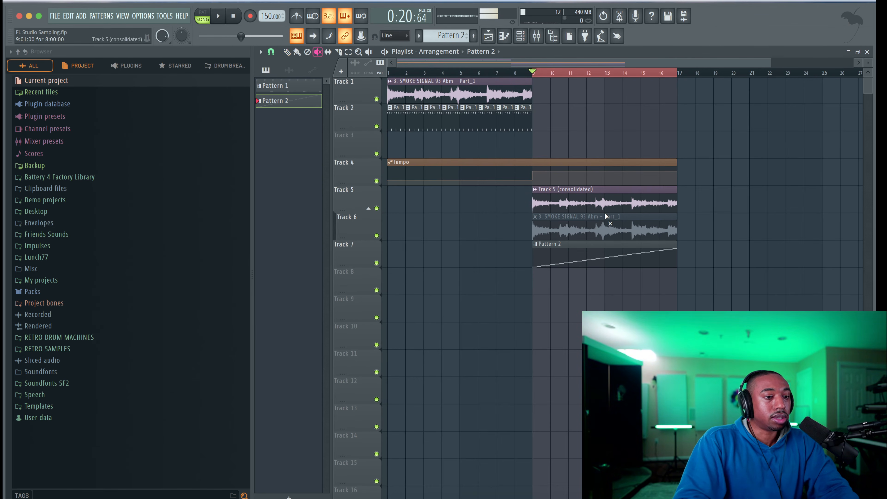
click(596, 202)
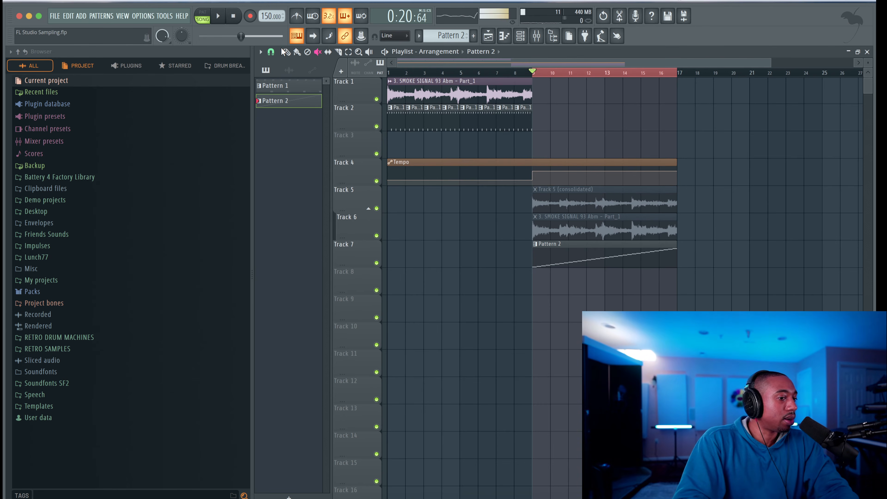
key(p)
- Play the section from bar 9 and examine Pattern 2's beat slice notes in the piano roll
key(space)
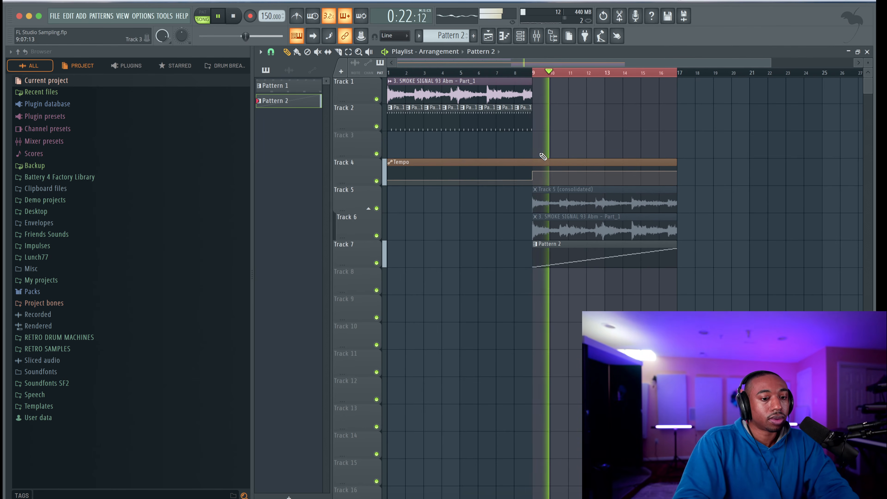
double_click(563, 255)
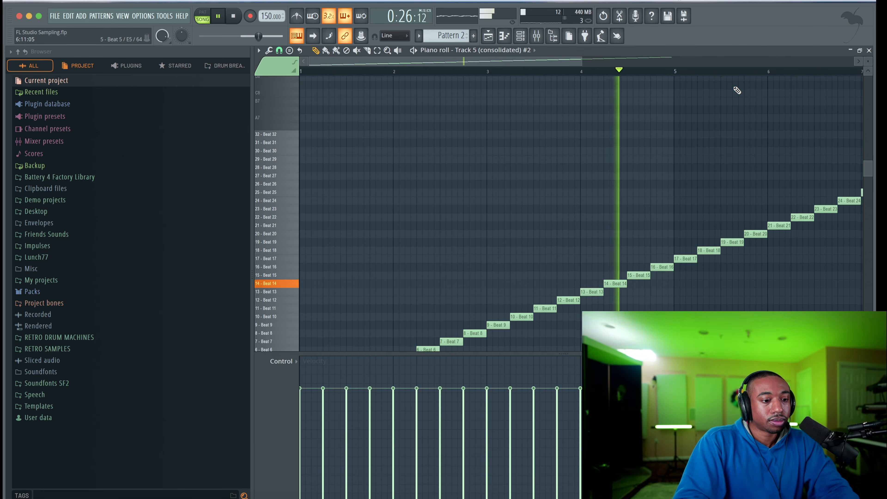
key(F5)
key(space)
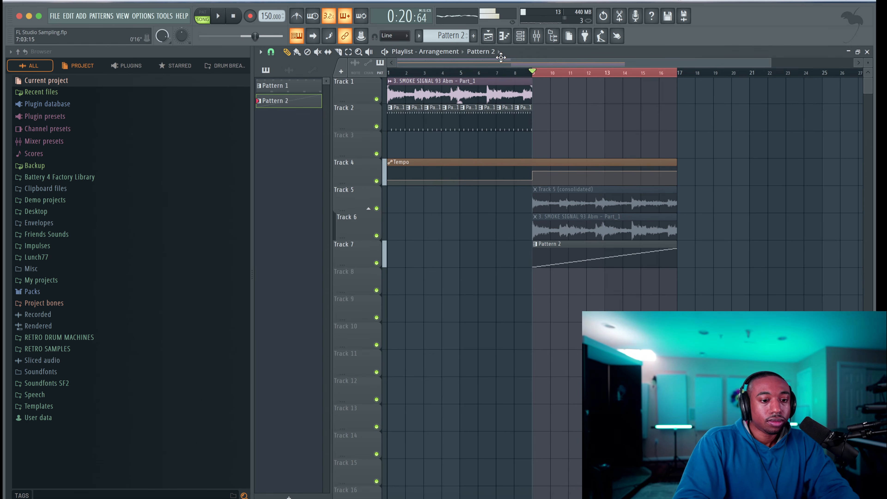
double_click(577, 254)
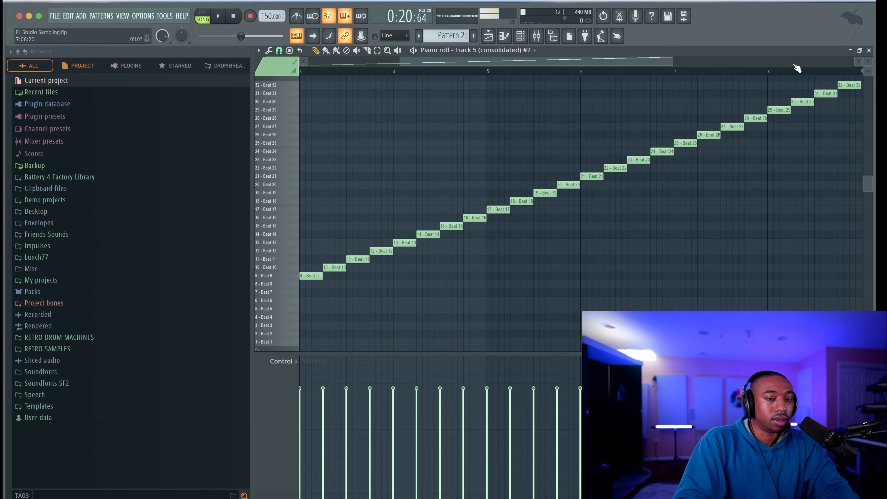
click(869, 51)
- Slightly raise the time stretch and slice fade-in (ATT) of the Track 5 (consolidated) #2 slicer while auditioning the section
click(520, 39)
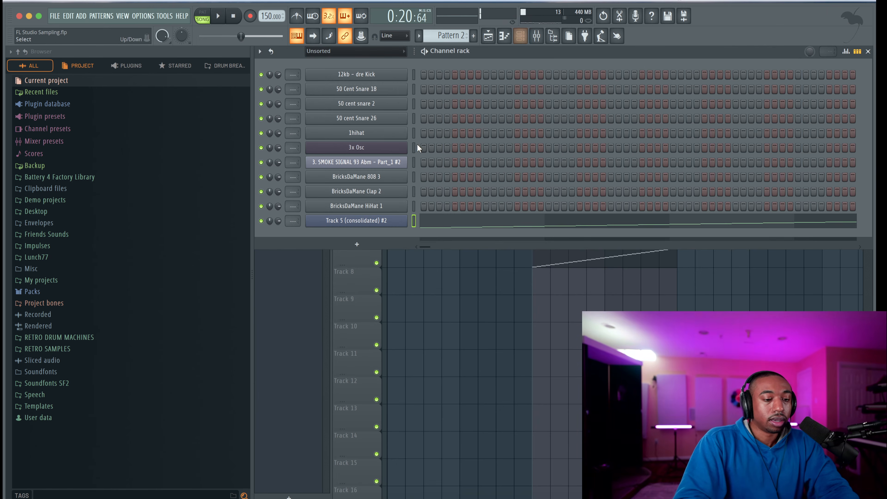
click(372, 218)
drag(373, 74, 472, 79)
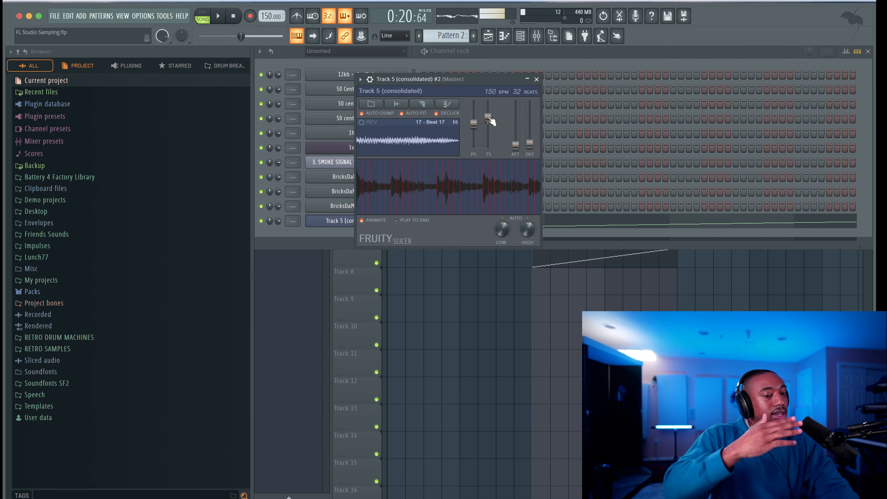
key(space)
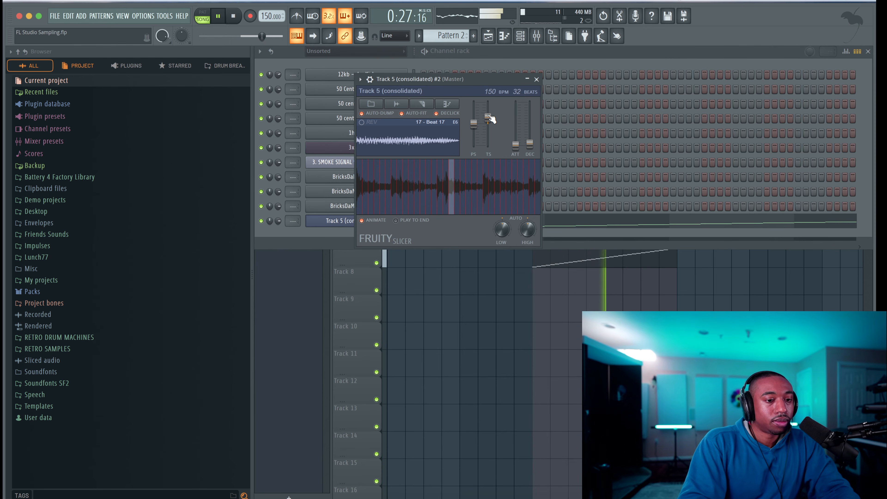
drag(488, 117, 489, 115)
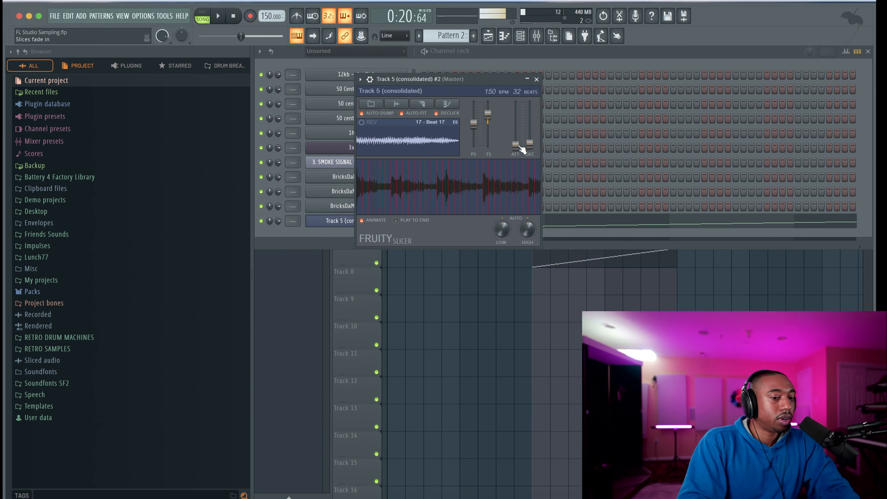
drag(521, 144, 519, 136)
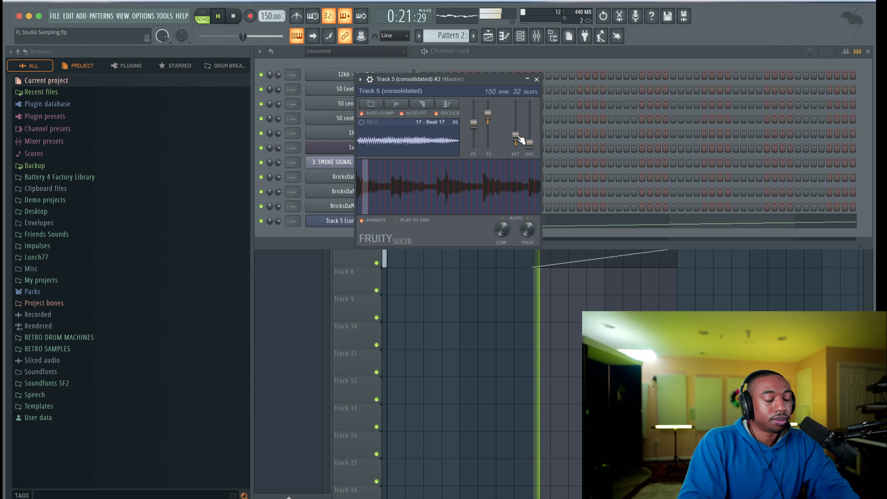
click(536, 79)
click(496, 293)
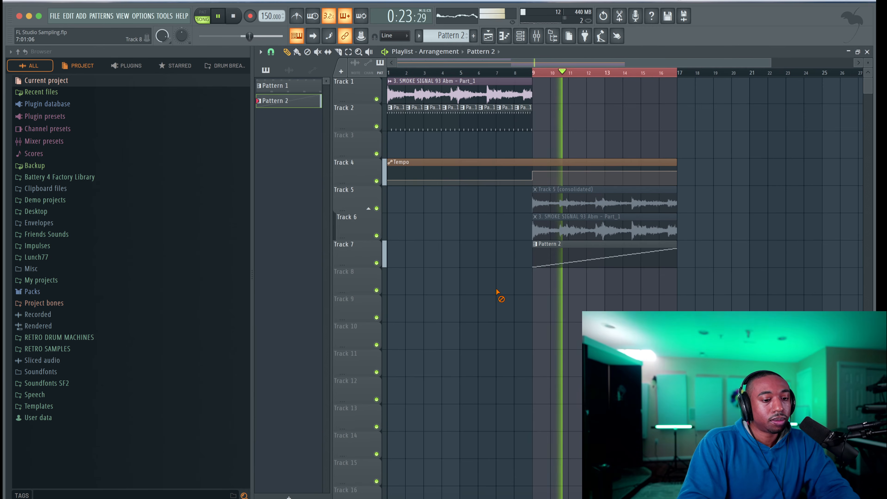
- Add a BricksDaMane 808 3 hit on step 1 of empty Pattern 3 and place the pattern on Track 8 at bar 9
click(520, 36)
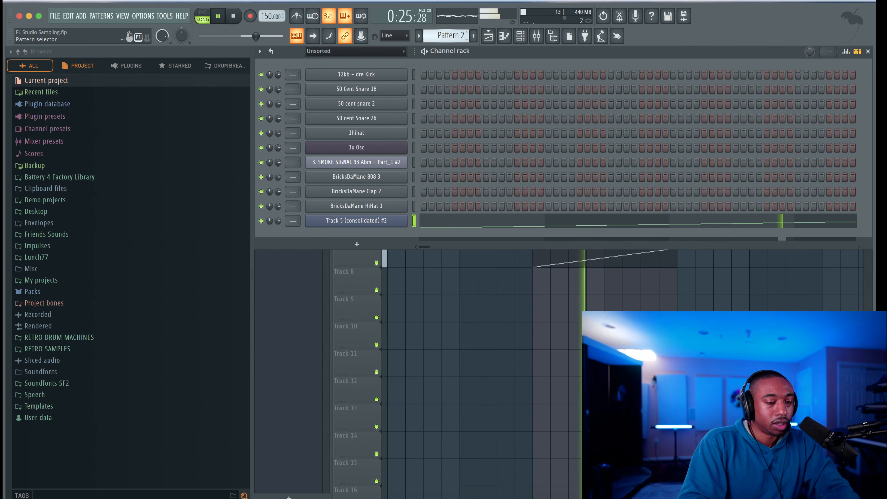
drag(457, 37, 457, 33)
click(422, 176)
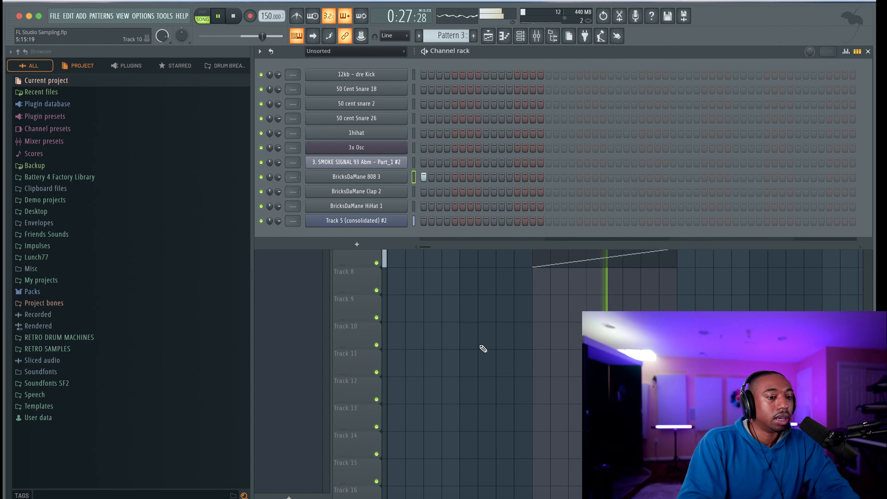
click(479, 345)
click(534, 286)
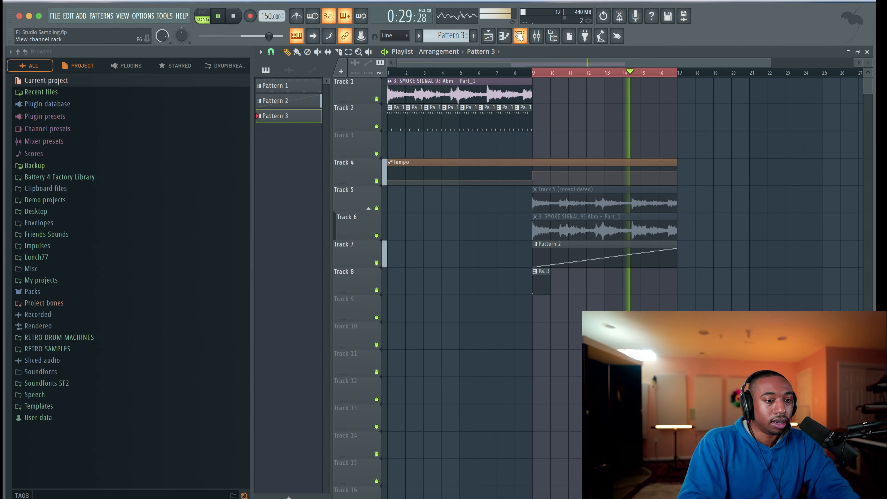
- Add BricksDaMane Clap 2 hits on steps 9 and 25 of Pattern 3 and turn on the metronome
key(F6)
key(space)
click(485, 191)
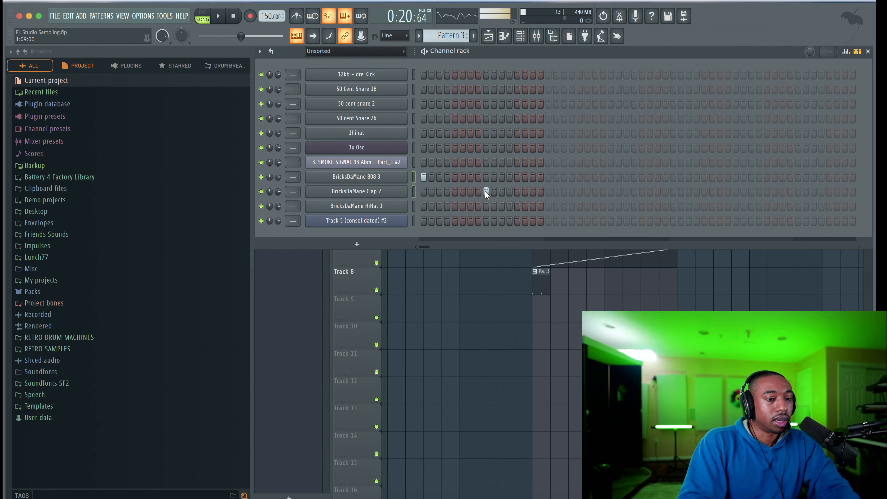
click(296, 16)
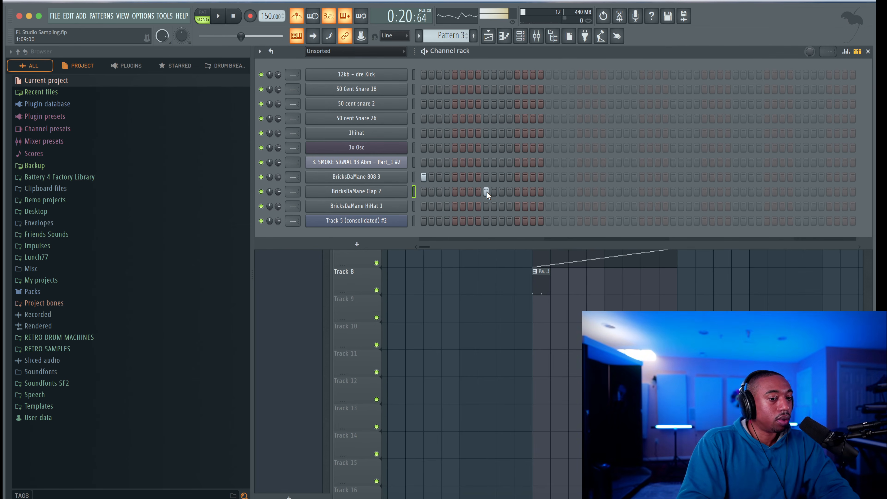
click(611, 191)
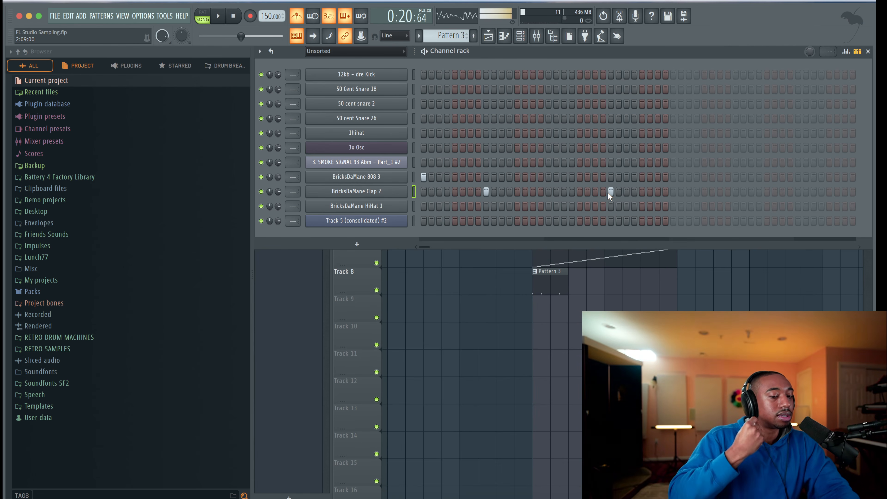
- Repeat Pattern 3 along Track 8 to fill bars 9 to 16 and play the section
key(F6)
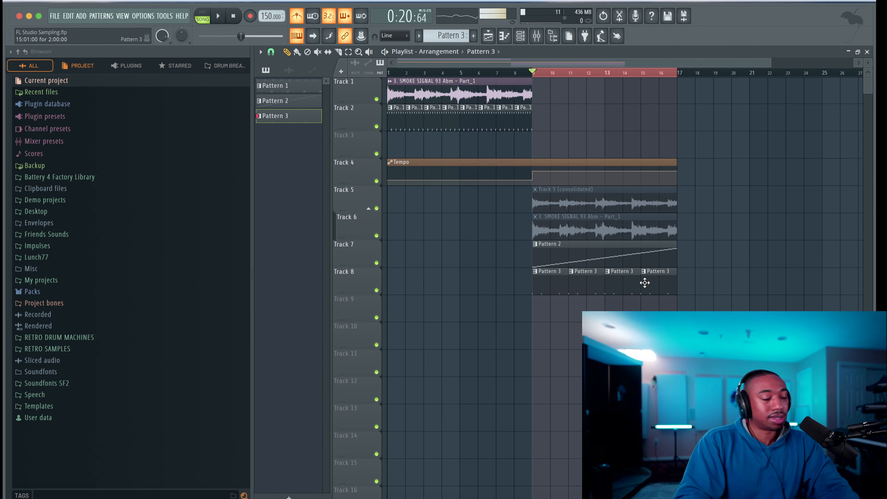
key(space)
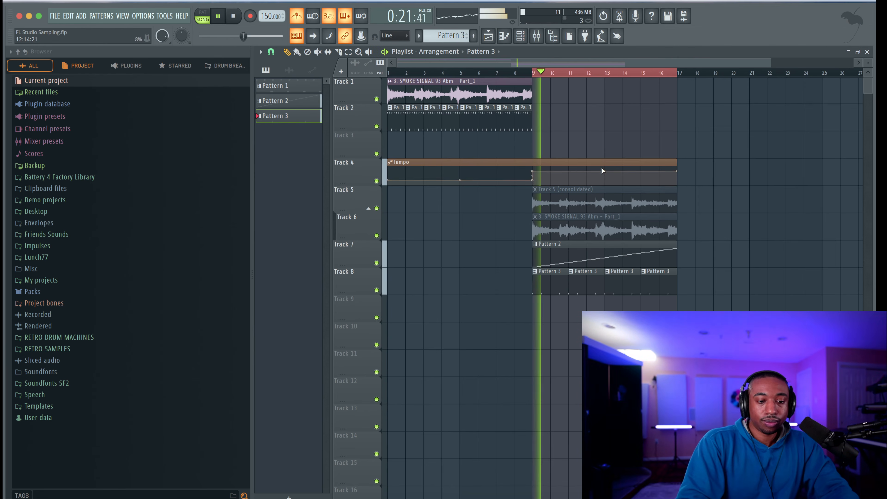
- In Pattern 3, fill BricksDaMane HiHat 1 on every 2 steps and lower the volumes of BricksDaMane 808 3 and HiHat 1
click(520, 36)
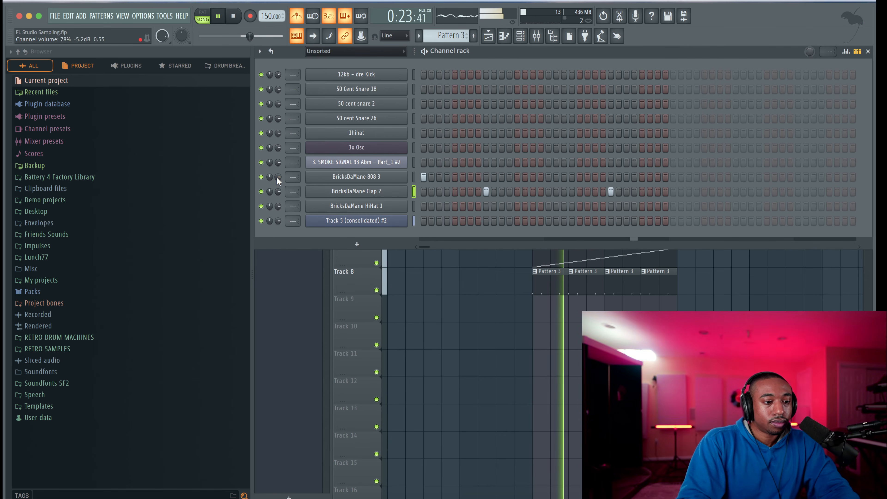
drag(276, 177, 277, 188)
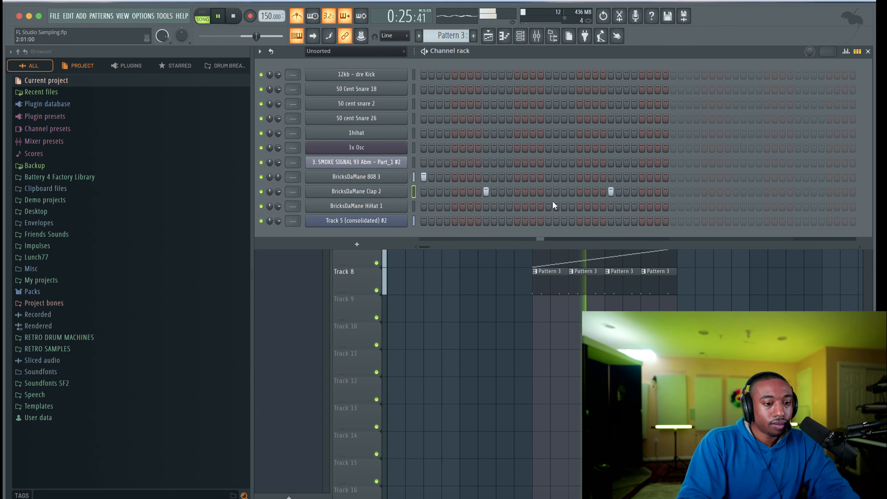
right_click(399, 204)
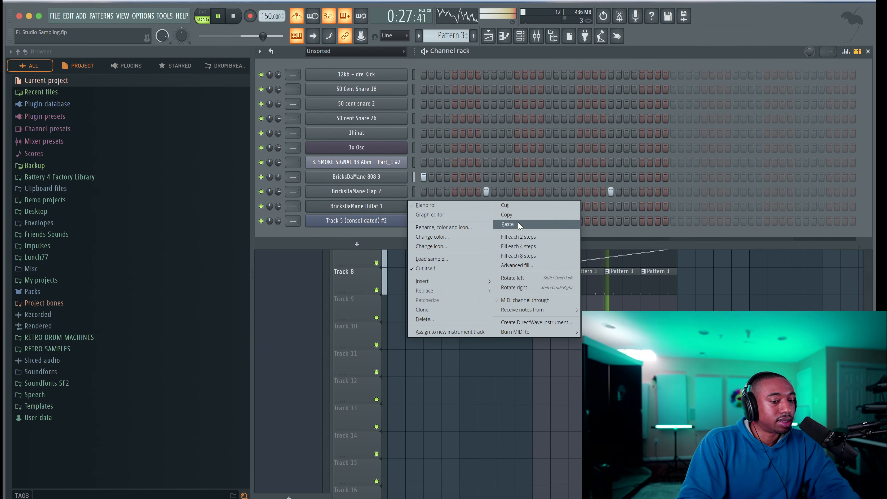
click(516, 237)
drag(278, 206, 277, 212)
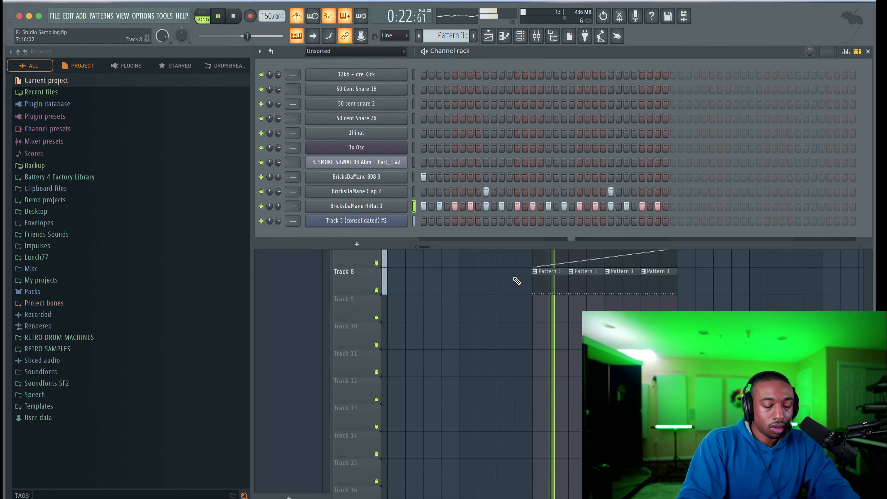
- Clear the playlist time selection over bars 9 to 16 and turn off the metronome
key(F6)
right_click(542, 71)
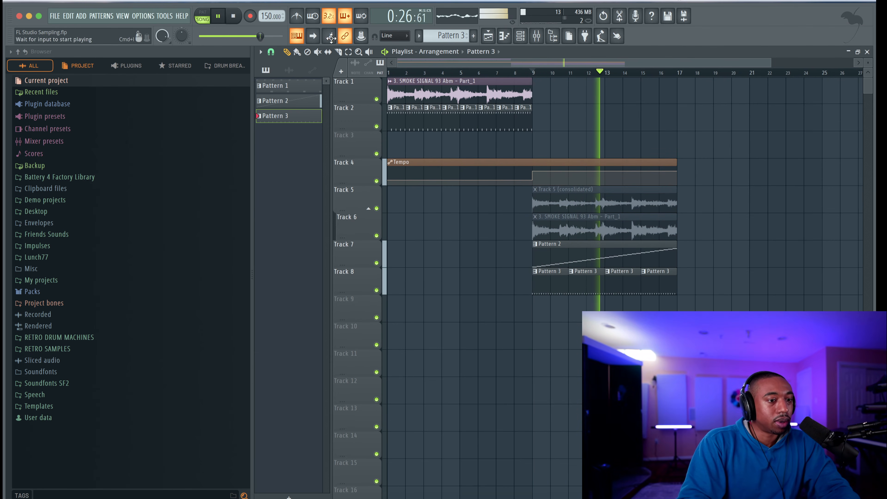
- Check the mixer levels and the channel rack while the second section plays
click(536, 36)
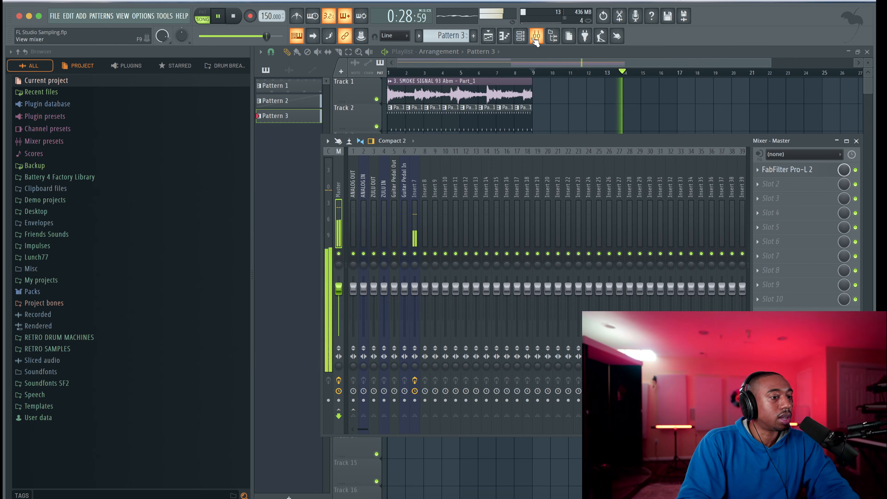
click(616, 101)
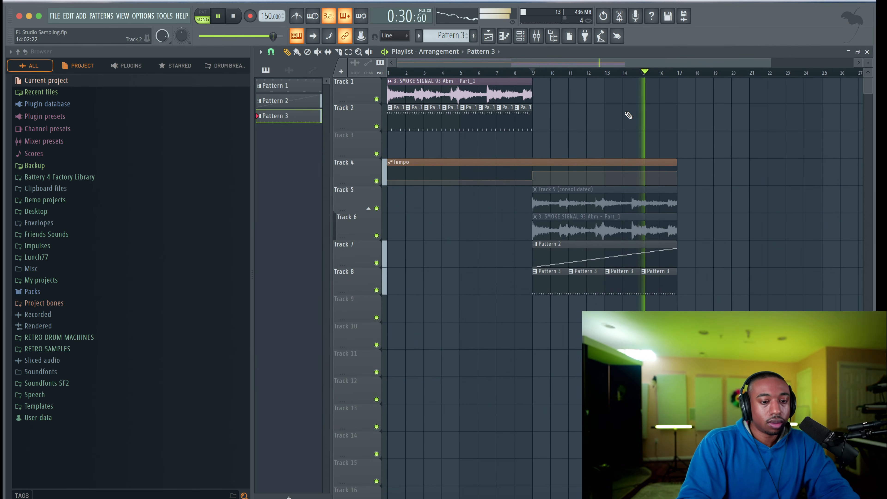
click(520, 36)
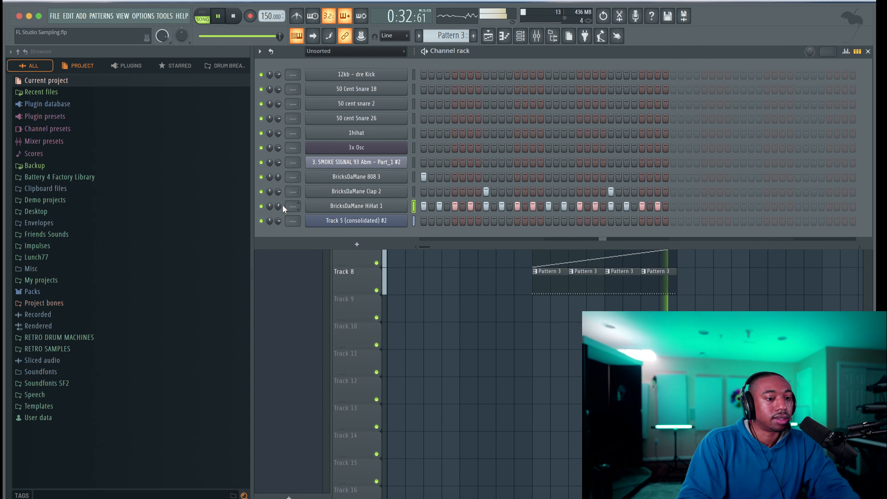
click(450, 315)
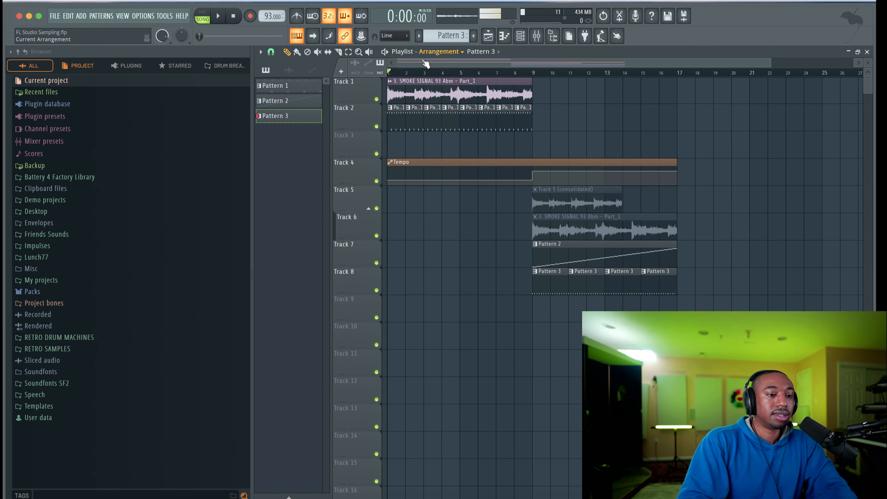
- Audition the unsliced SMOKE SIGNAL sample copied to Track 1 at bar 9 with Track 7 muted, and remove the copy again
drag(416, 85, 599, 85)
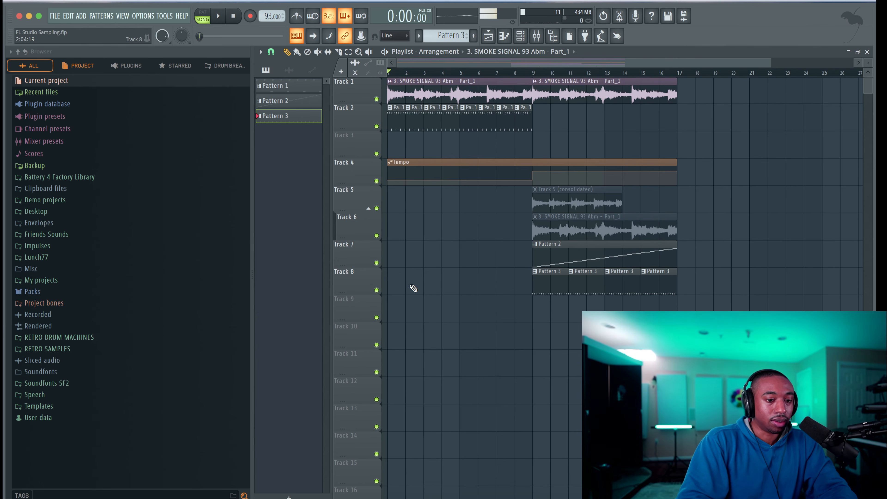
click(376, 263)
click(531, 73)
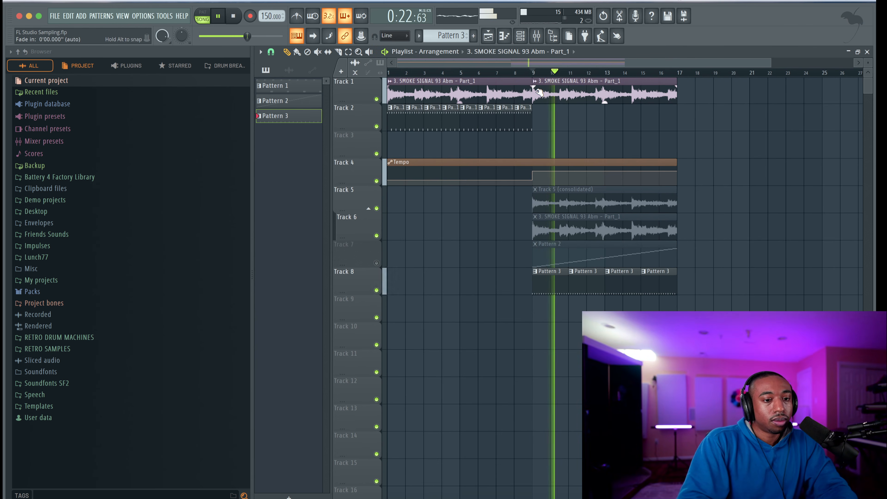
key(space)
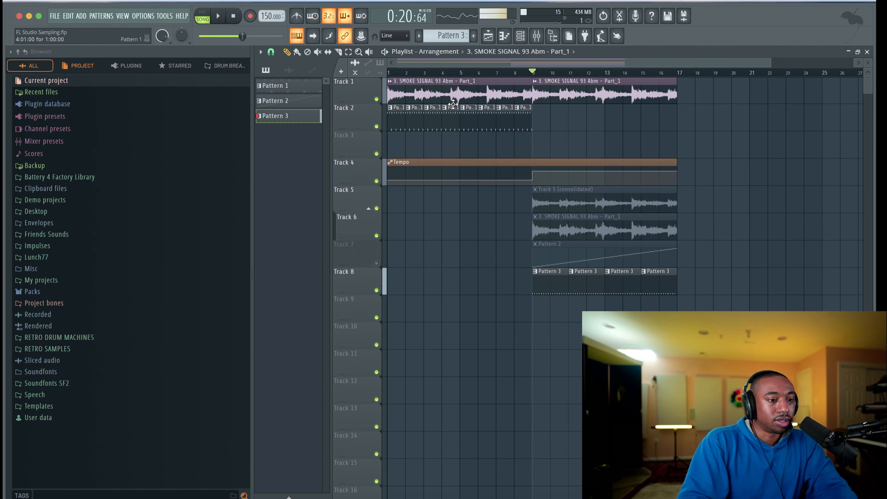
right_click(574, 102)
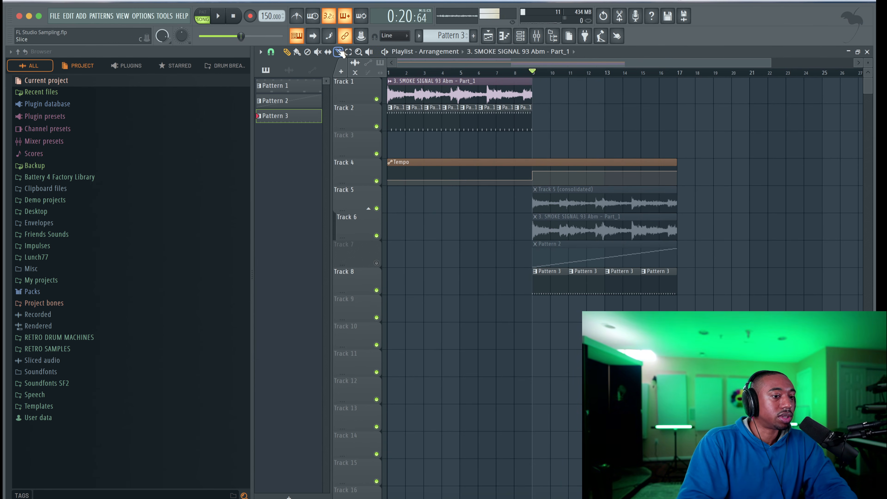
click(377, 263)
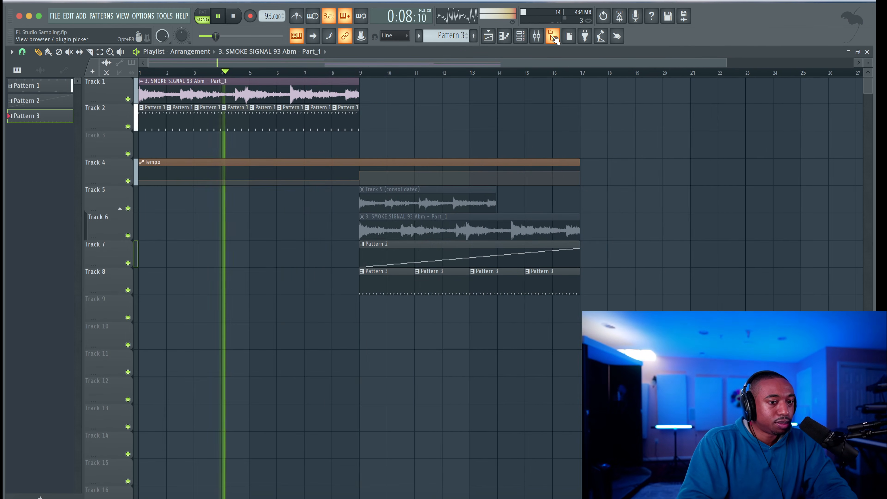
- Hide the browser to widen the playlist and check the channel rack during playback
click(552, 36)
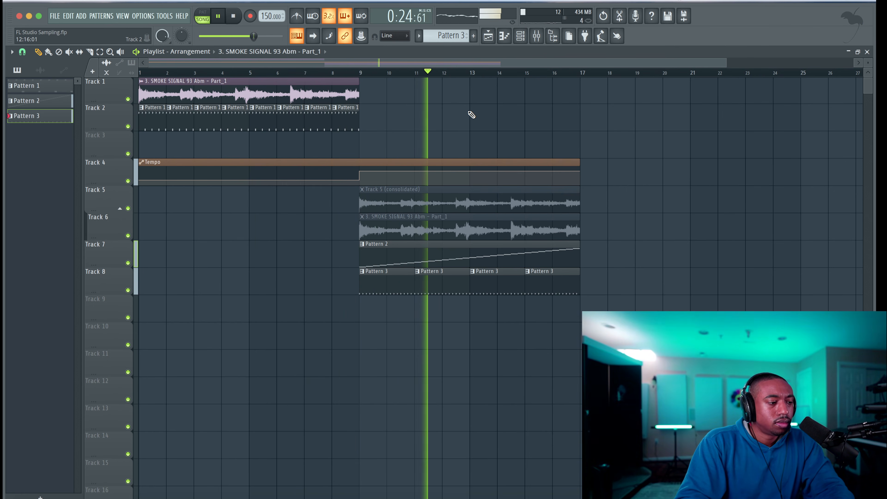
click(521, 41)
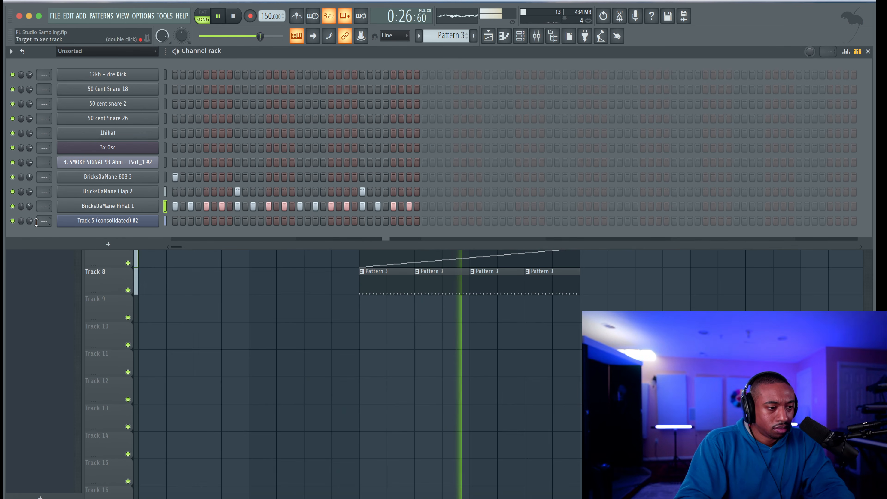
right_click(252, 333)
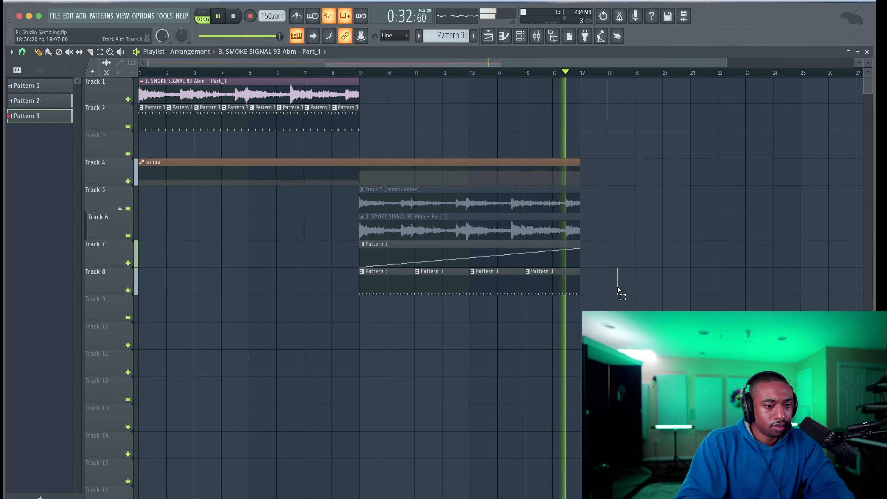
- Duplicate the Pattern 2 and Pattern 3 clips of bars 9 to 16 at bar 17 and extend the Tempo clip to bar 25
drag(619, 293, 359, 242)
key(ctrl+b)
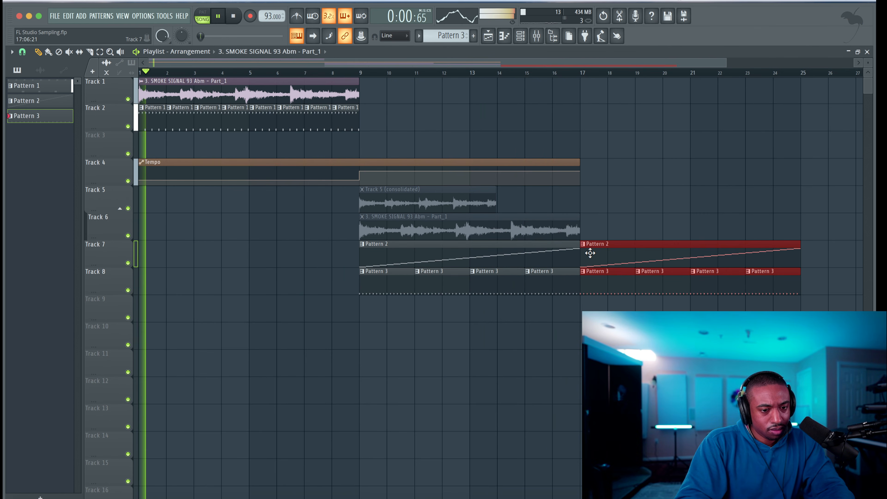
click(589, 130)
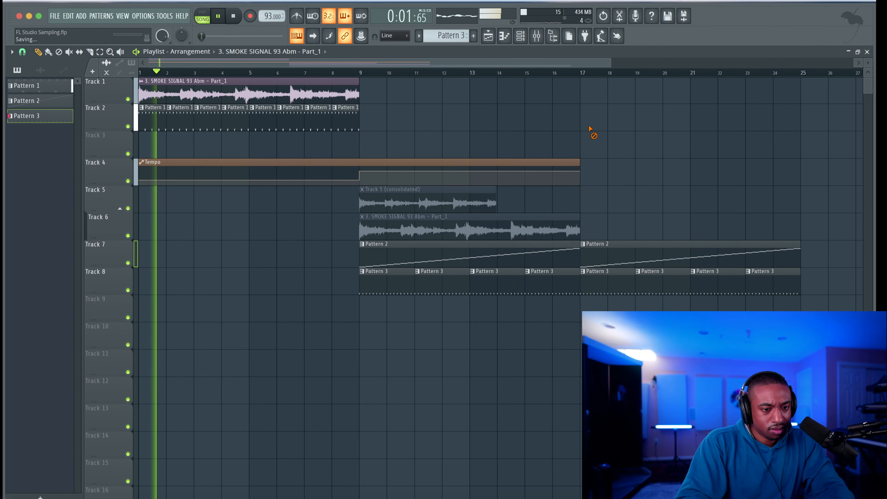
right_click(580, 169)
drag(577, 160, 797, 171)
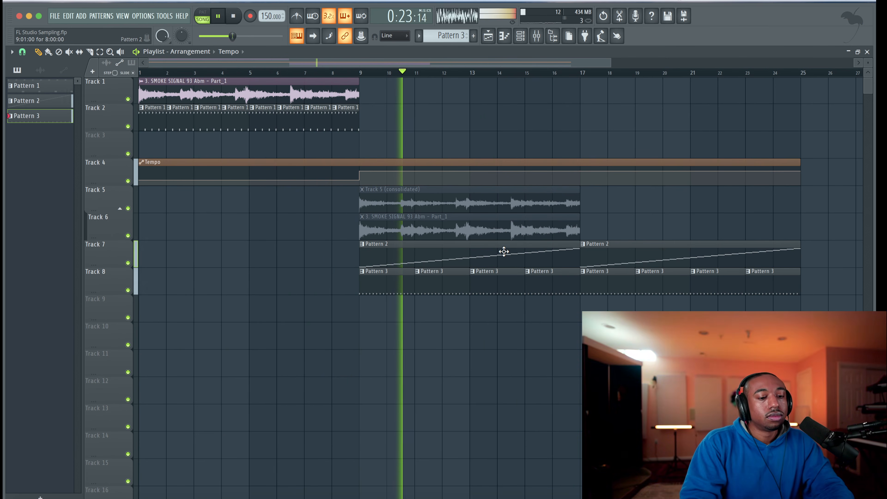
- Set the time-stretching mode of the Track 5 (consolidated) audio clip to Stretch
double_click(501, 199)
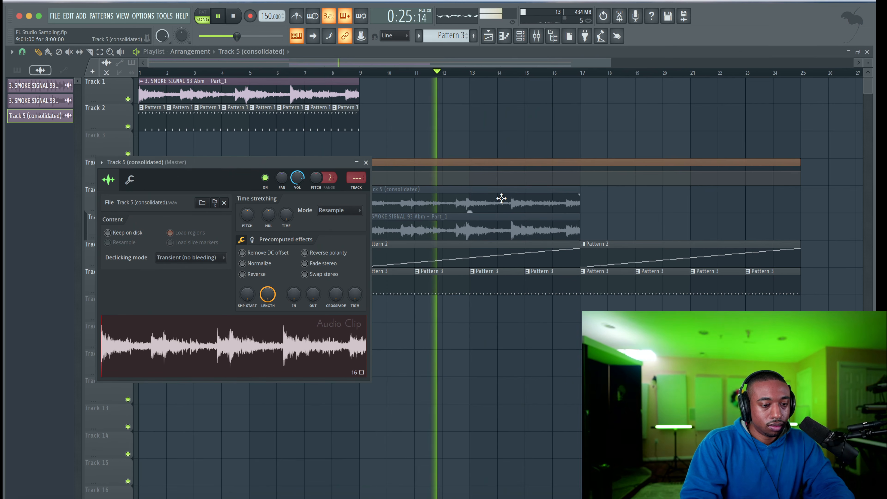
click(350, 211)
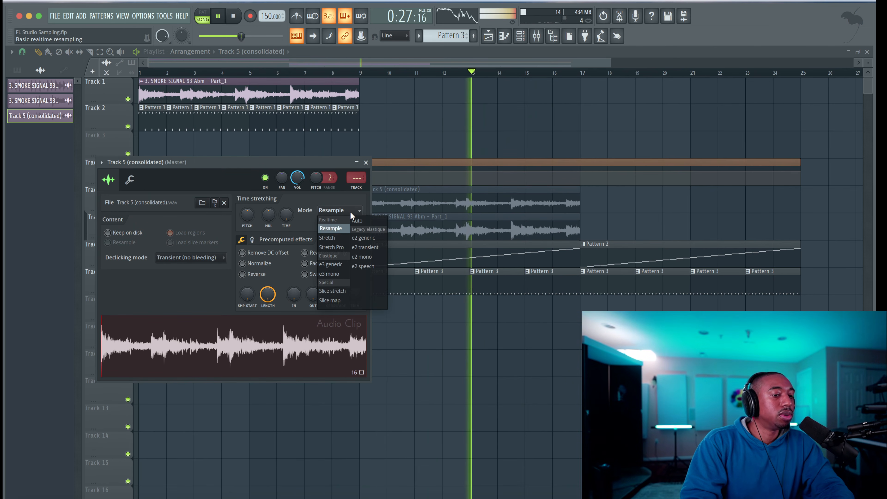
click(341, 236)
click(365, 162)
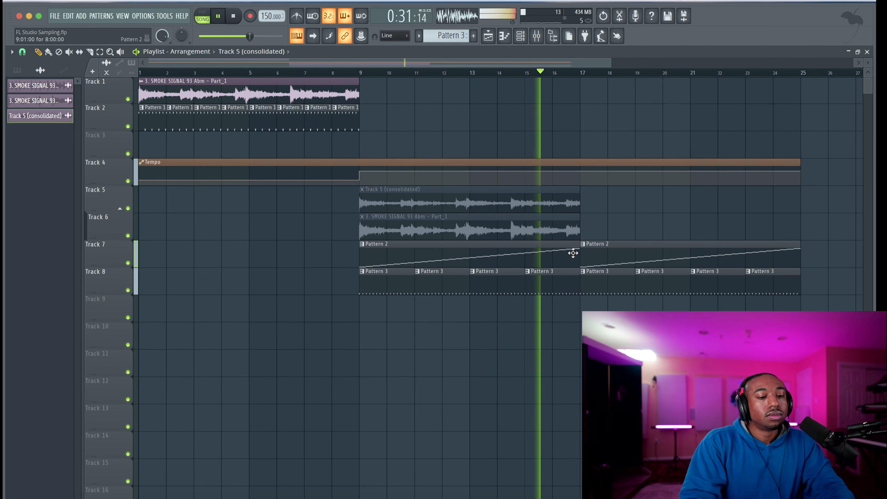
- Switch the channel rack filter from Audio to All channels
click(520, 36)
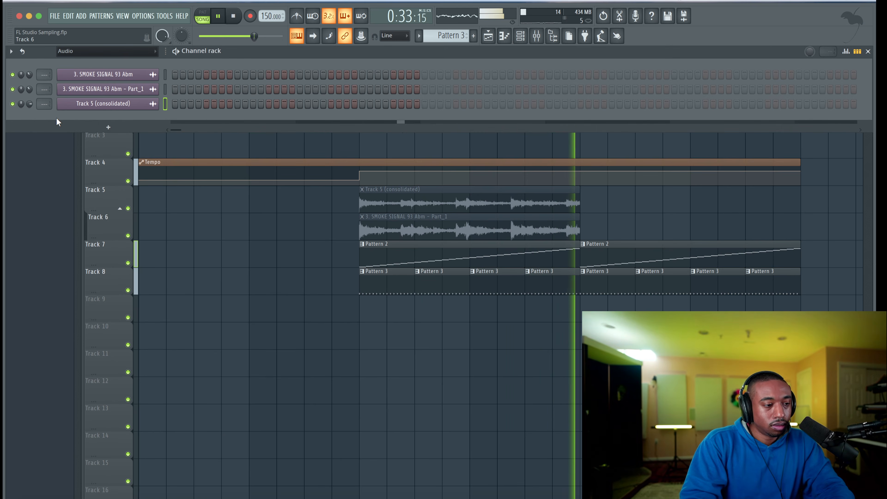
click(79, 51)
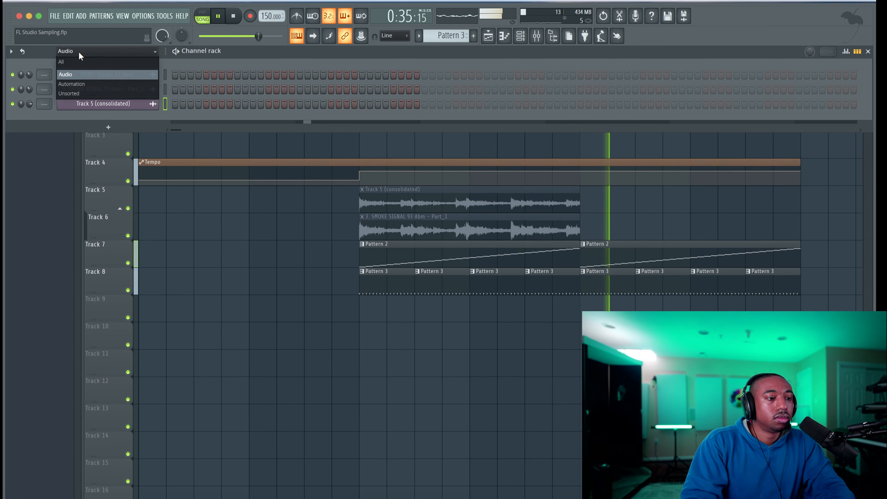
click(78, 60)
right_click(276, 352)
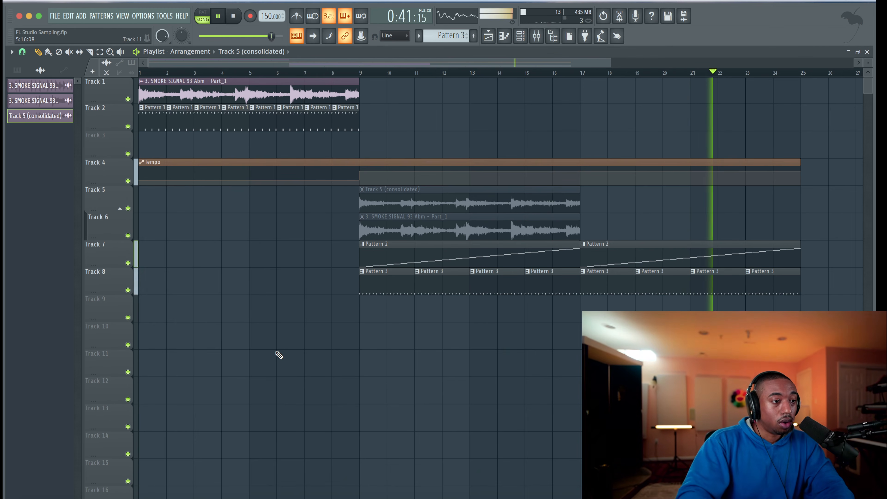
- Stop playback and save the project
scroll(381, 351, down, 1)
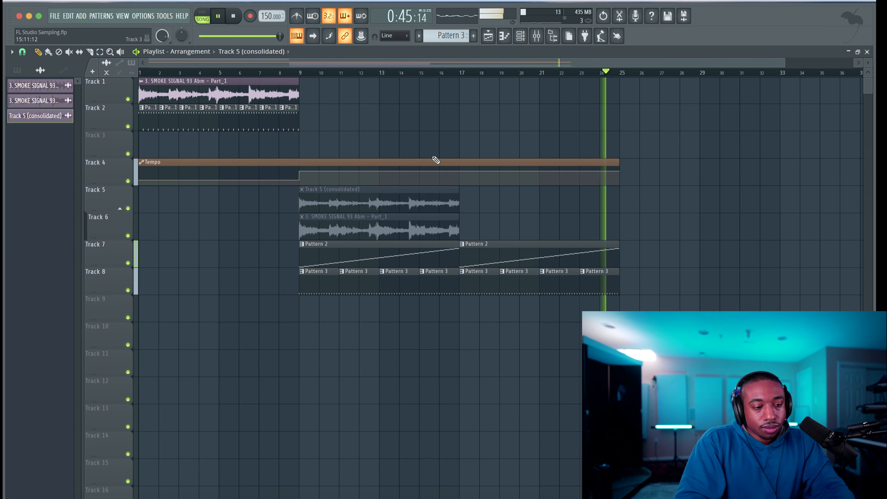
key(space)
key(ctrl+s)
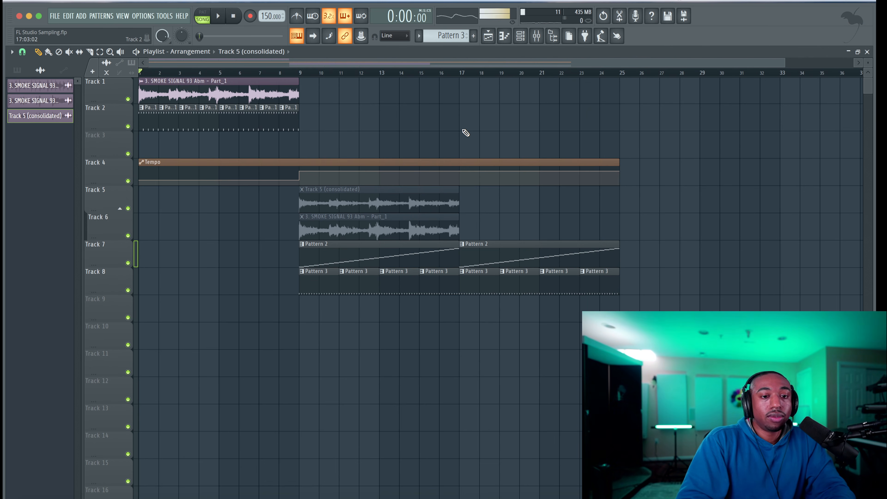
- Select the Tempo automation clip on Track 4 and its Tempo channel in the channel rack
drag(266, 159, 328, 185)
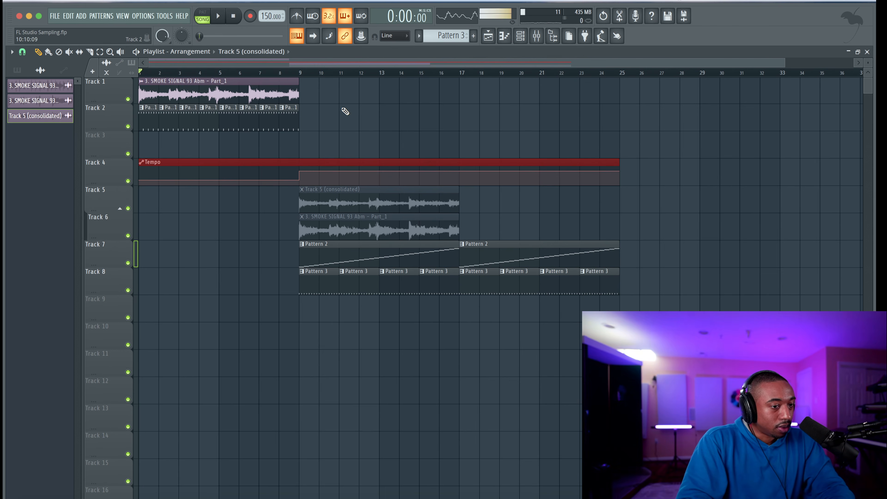
super+click(502, 119)
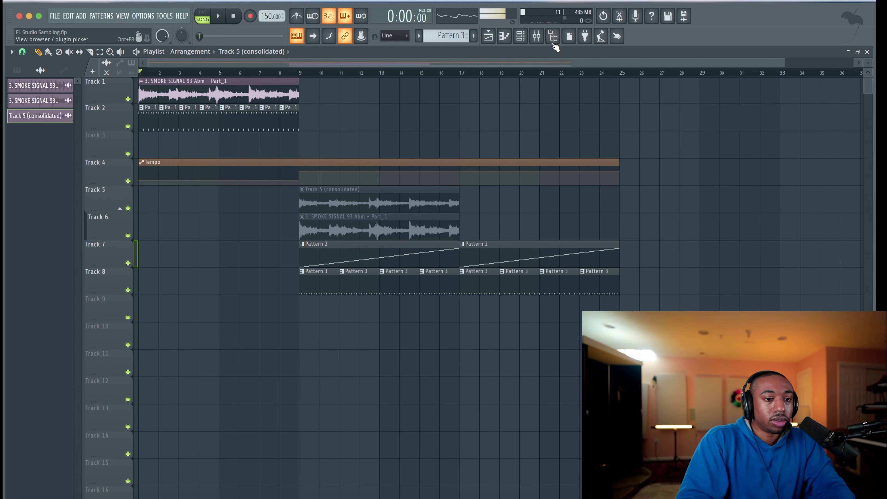
click(340, 162)
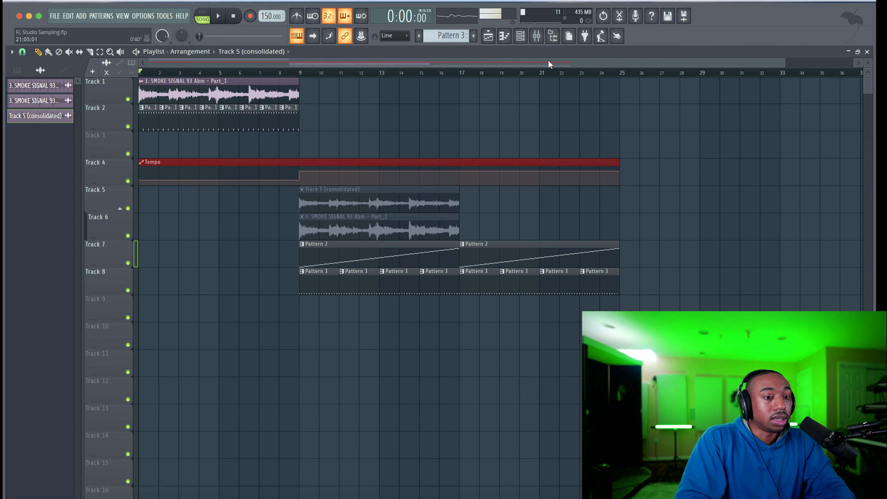
click(520, 37)
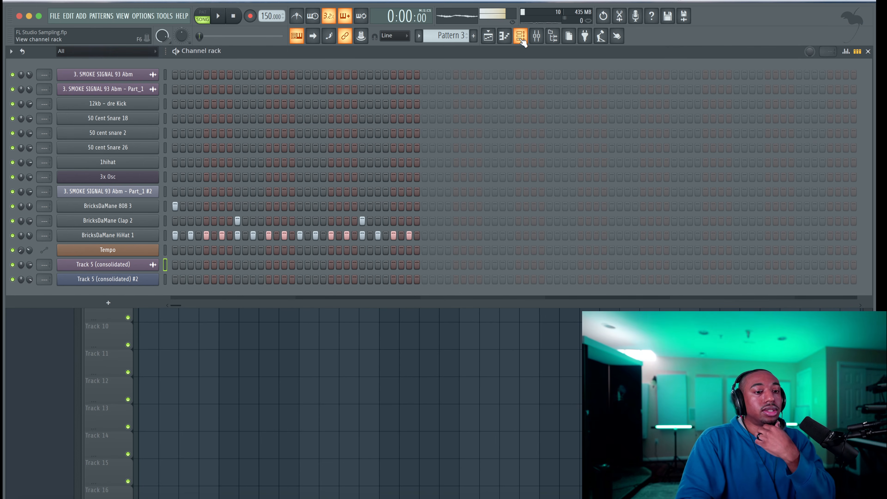
right_click(141, 247)
click(141, 339)
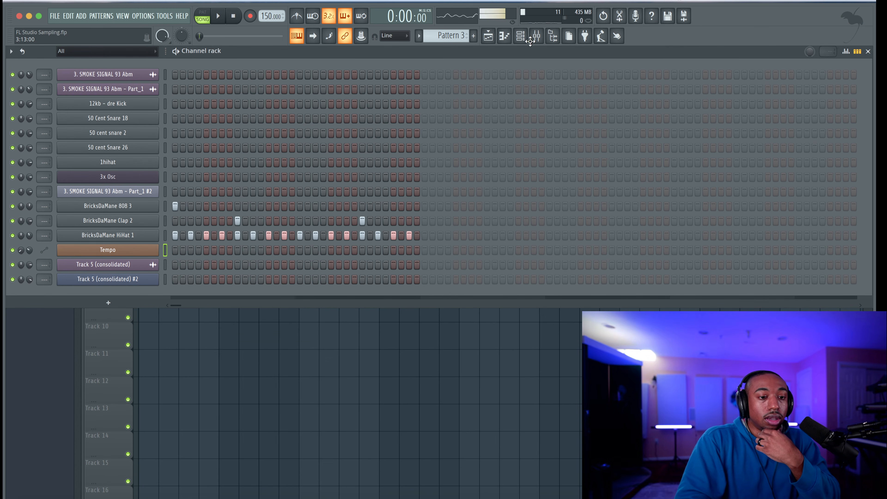
- Examine the current project's pattern data in the browser for initialized tempo controls
click(552, 36)
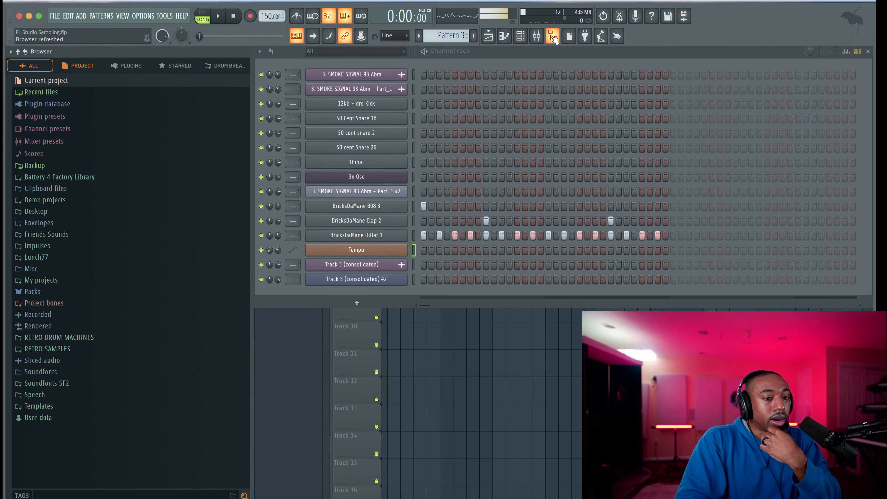
click(63, 81)
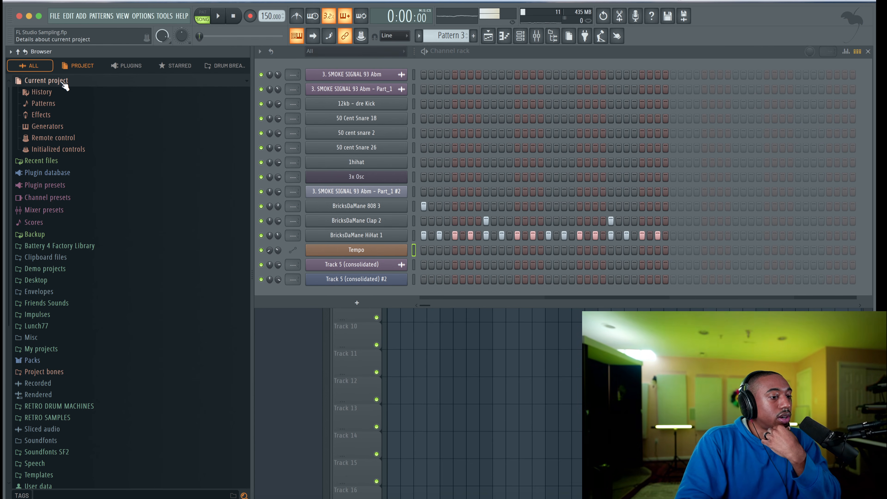
click(69, 103)
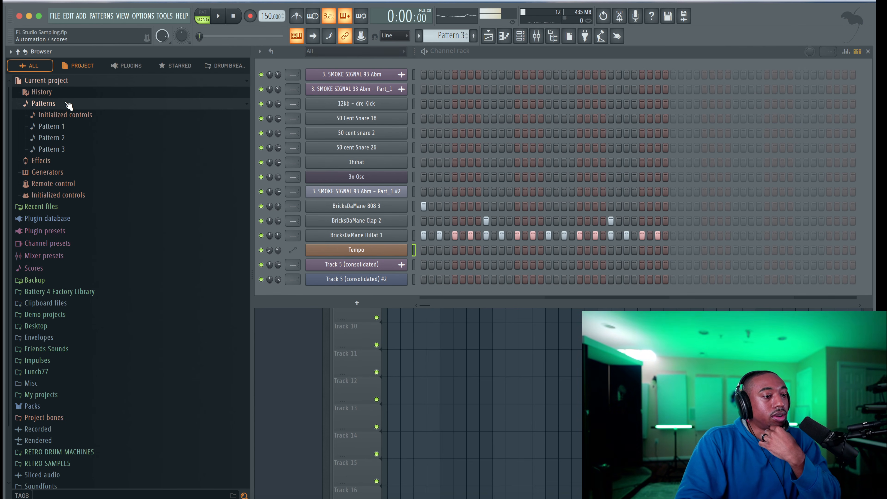
click(76, 119)
right_click(77, 126)
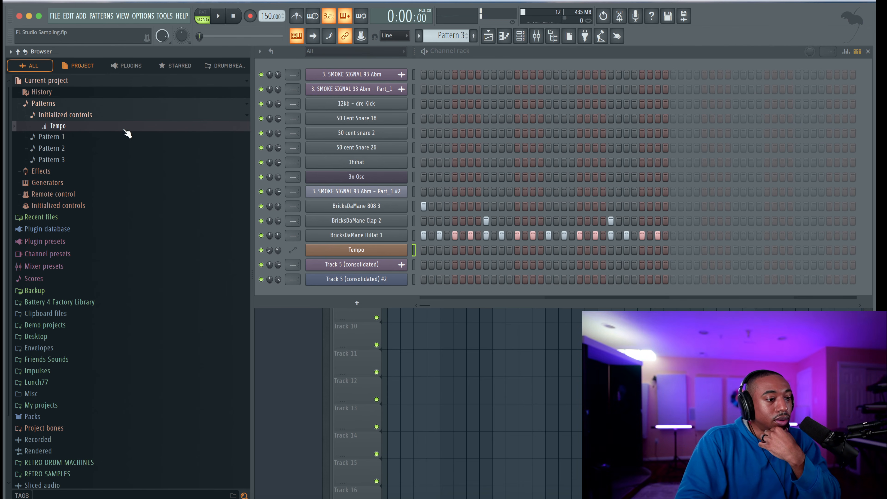
- Try deleting the Tempo automation channel from the channel rack and playing the arrangement without it
right_click(369, 247)
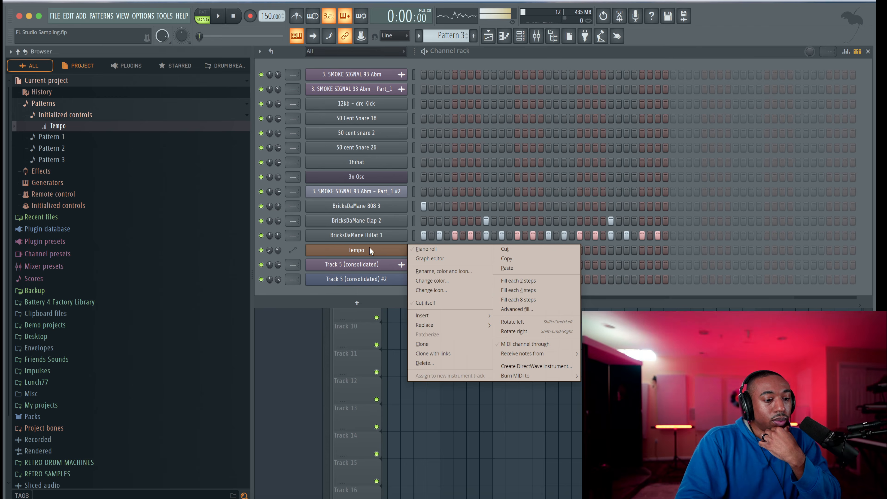
click(427, 362)
click(471, 293)
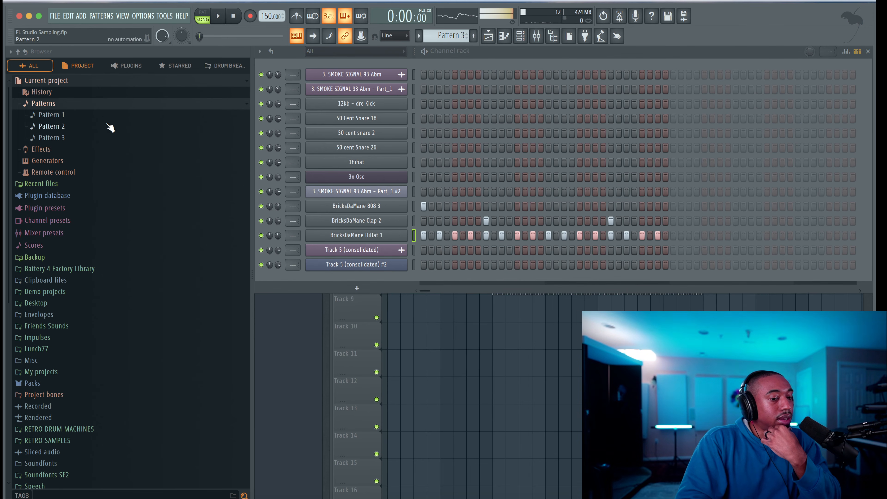
key(F6)
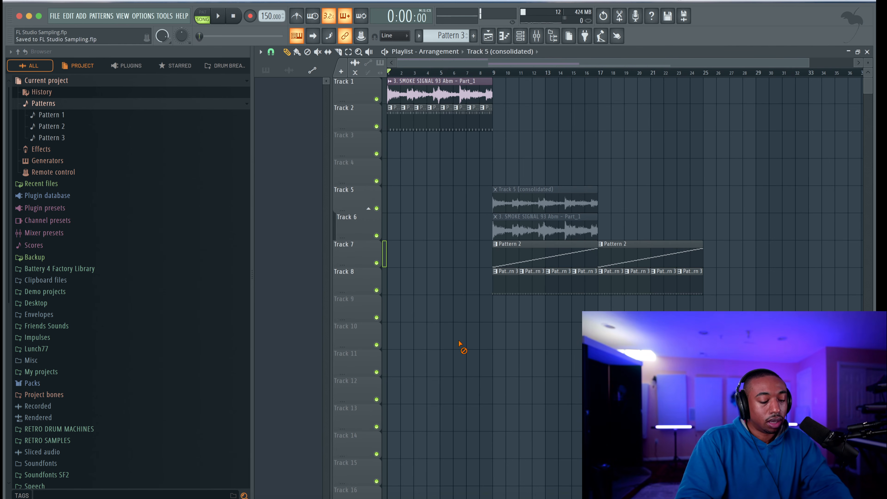
key(space)
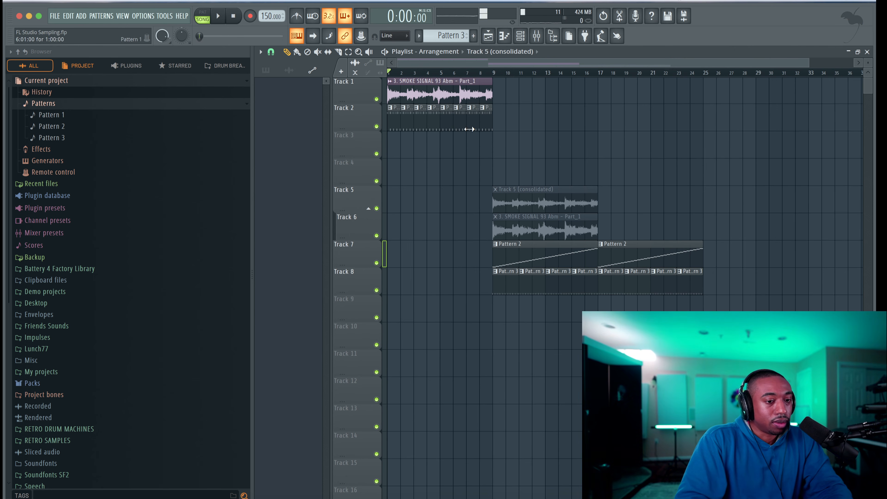
- Undo the deletion of the Tempo automation channel and play the arrangement from the start
key(ctrl+z)
key(space)
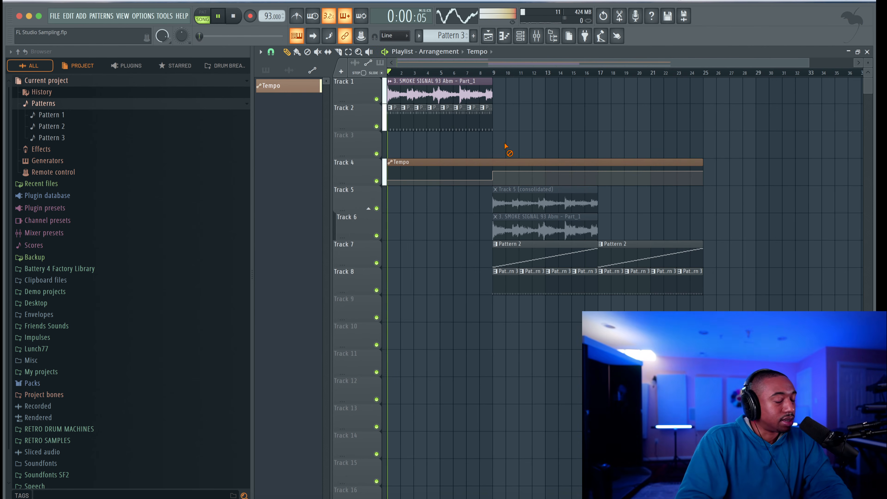